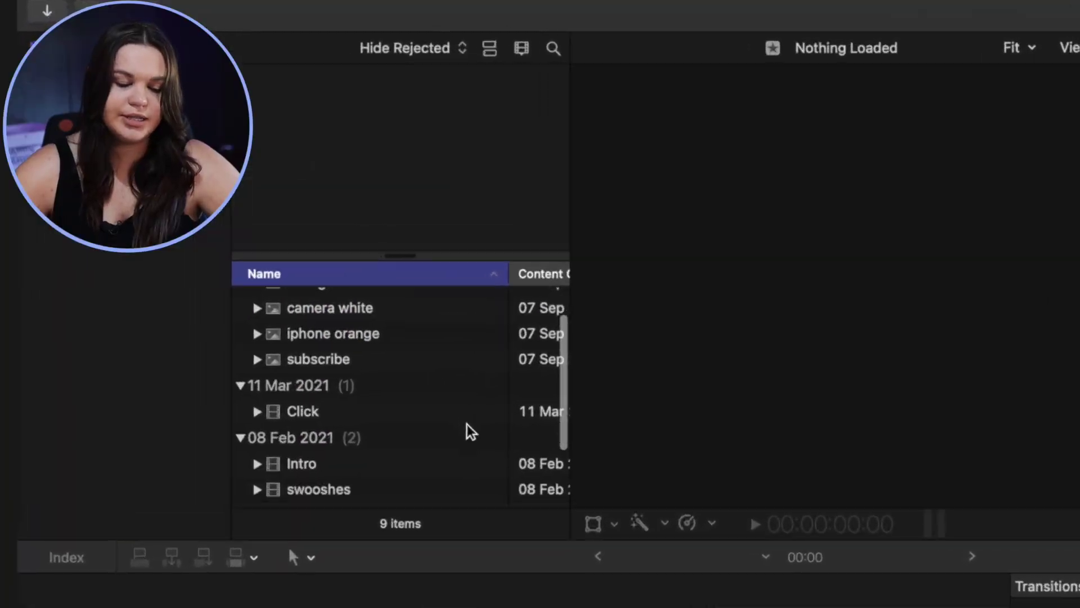
- Look through the imported media and preview the Click and Intro clips
{"action": "scroll", "coordinate": [498, 462], "scroll_direction": "down", "scroll_amount": 5}
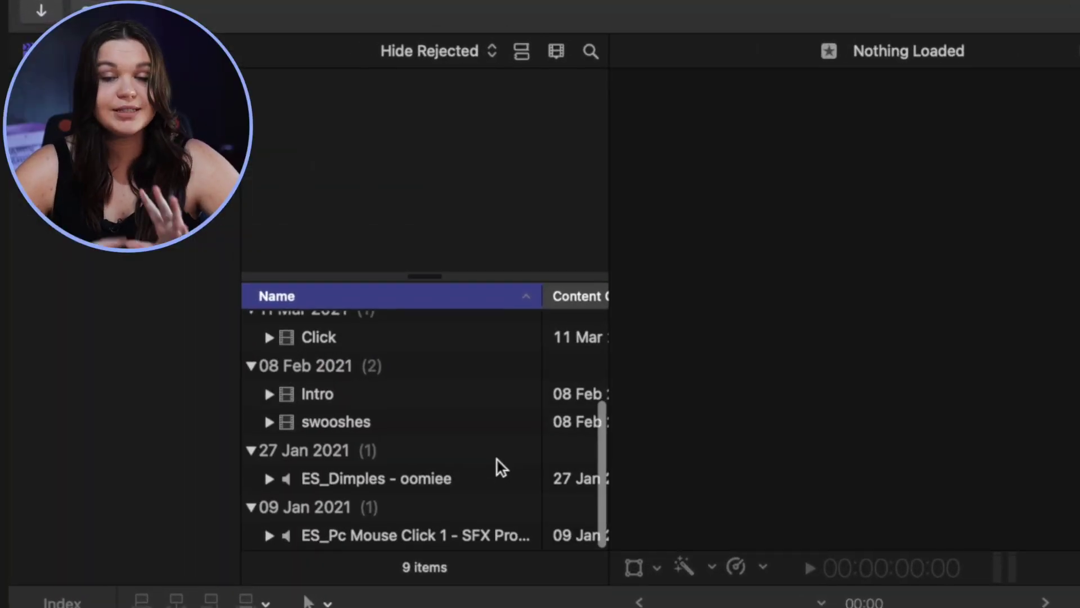
{"action": "scroll", "coordinate": [498, 464], "scroll_direction": "up", "scroll_amount": 5}
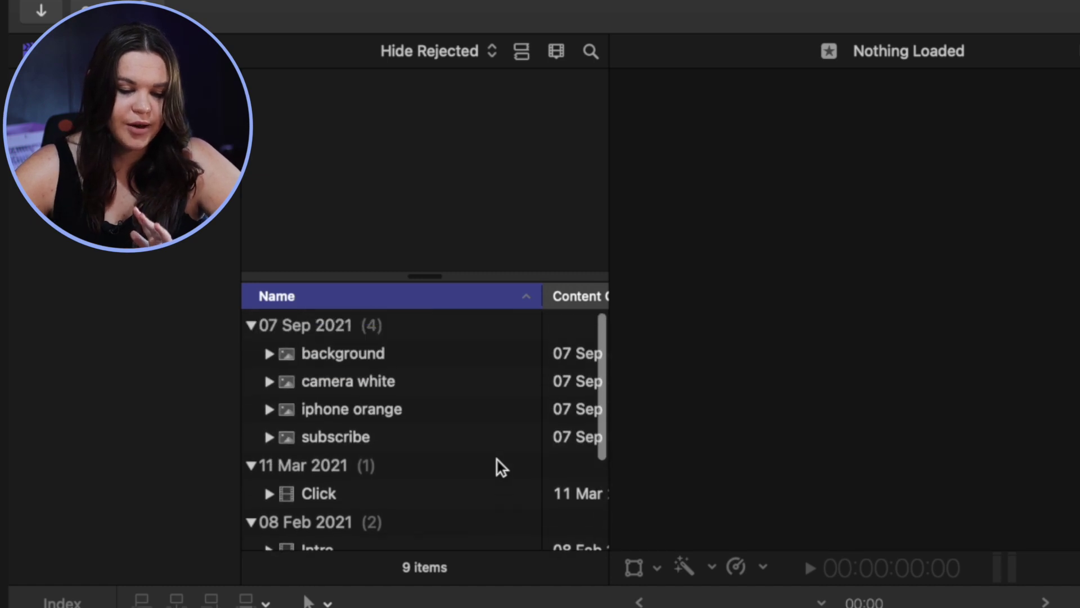
{"action": "scroll", "coordinate": [400, 431], "scroll_direction": "down", "scroll_amount": 3}
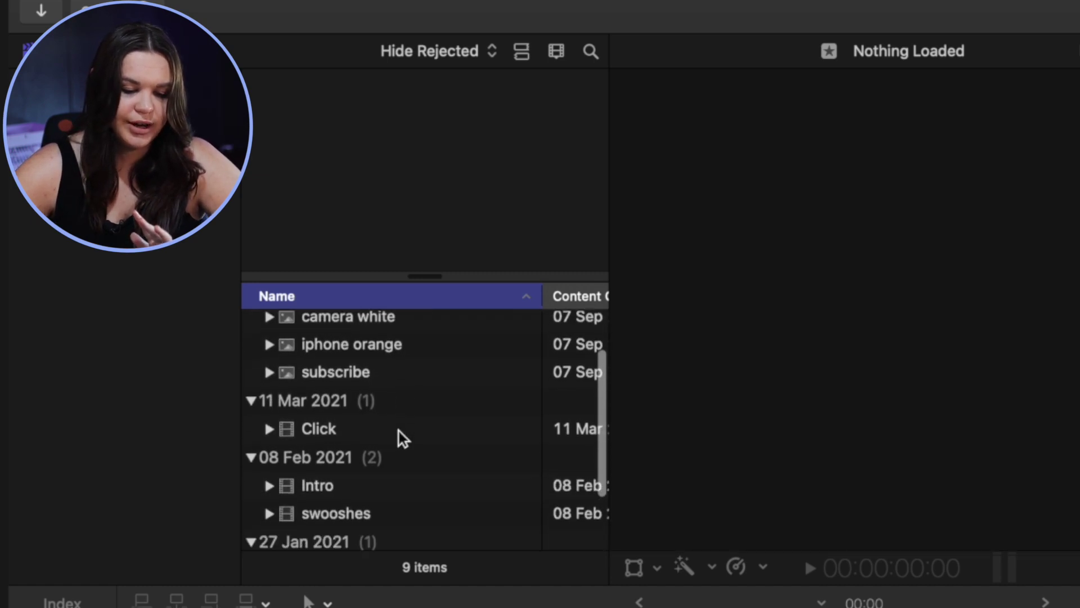
{"action": "left_click", "coordinate": [335, 384]}
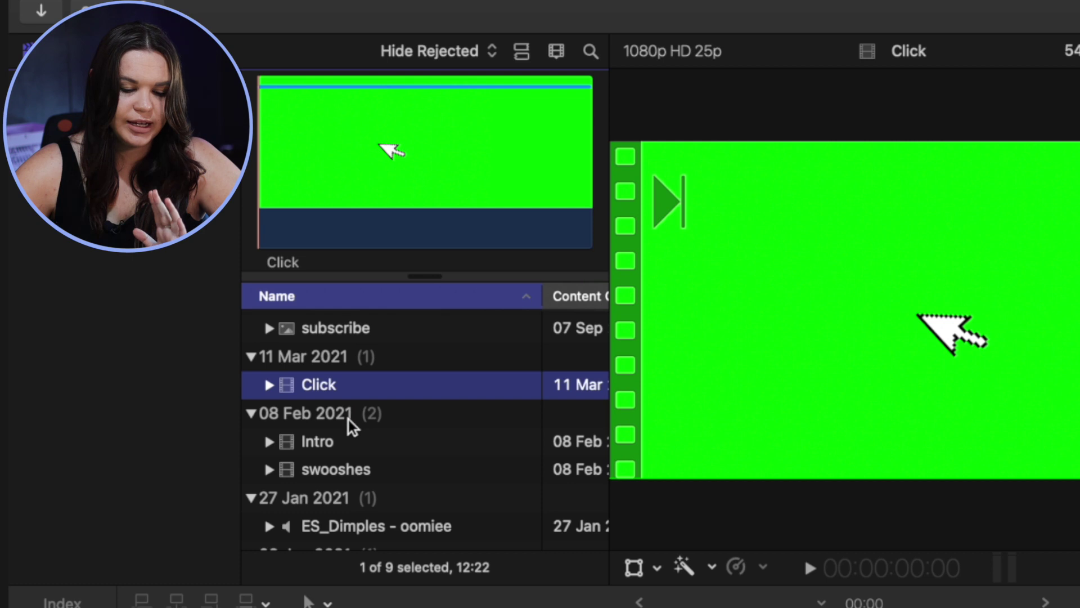
{"action": "left_click", "coordinate": [348, 441]}
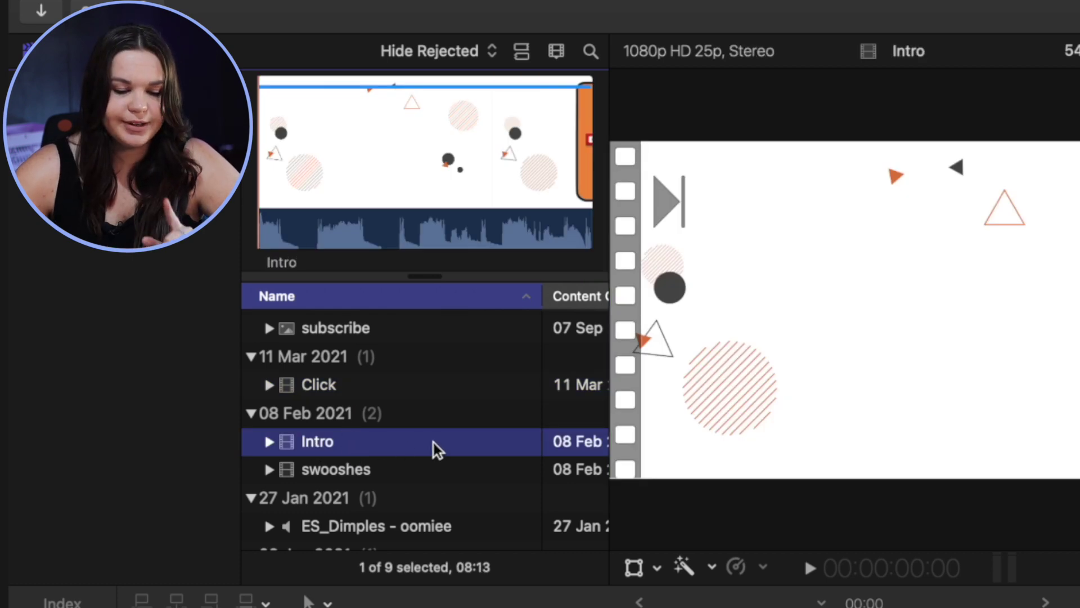
{"action": "left_click", "coordinate": [317, 175]}
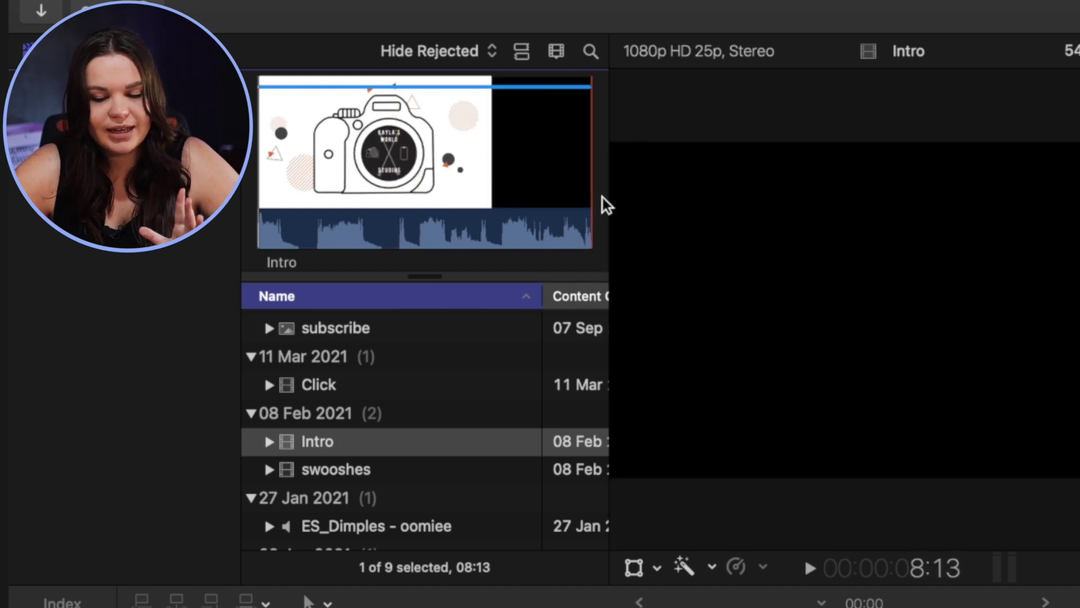
- Preview the swooshes clip, the ES_Dimples - oomiee music and the ES_Pc Mouse Click 1 sound effect
{"action": "left_click", "coordinate": [457, 450]}
{"action": "left_click", "coordinate": [451, 479]}
{"action": "scroll", "coordinate": [450, 484], "scroll_direction": "down", "scroll_amount": 2}
{"action": "left_click", "coordinate": [434, 485]}
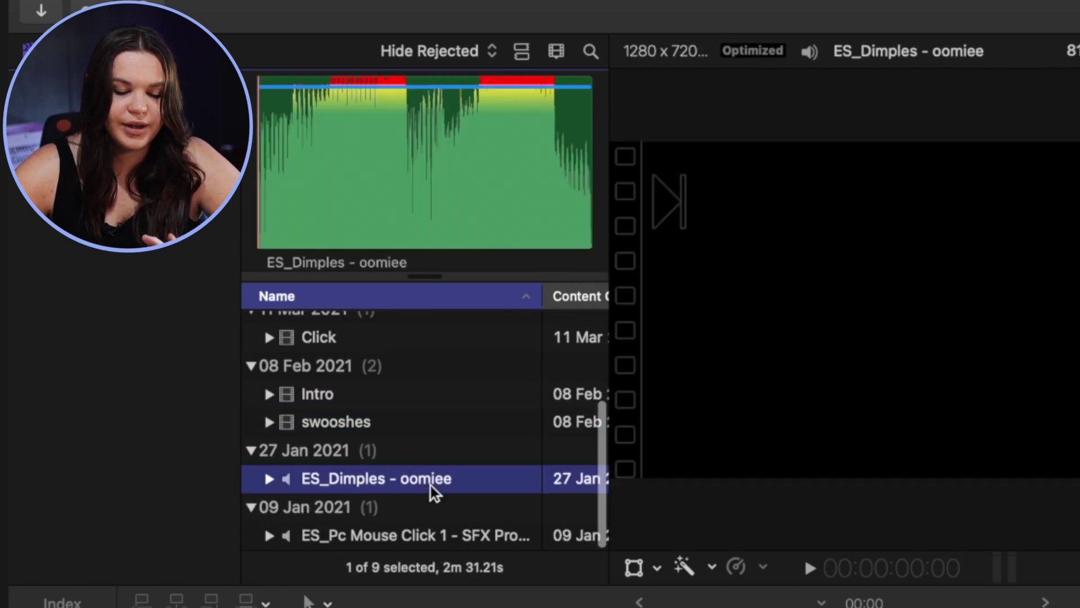
{"action": "left_click", "coordinate": [432, 533]}
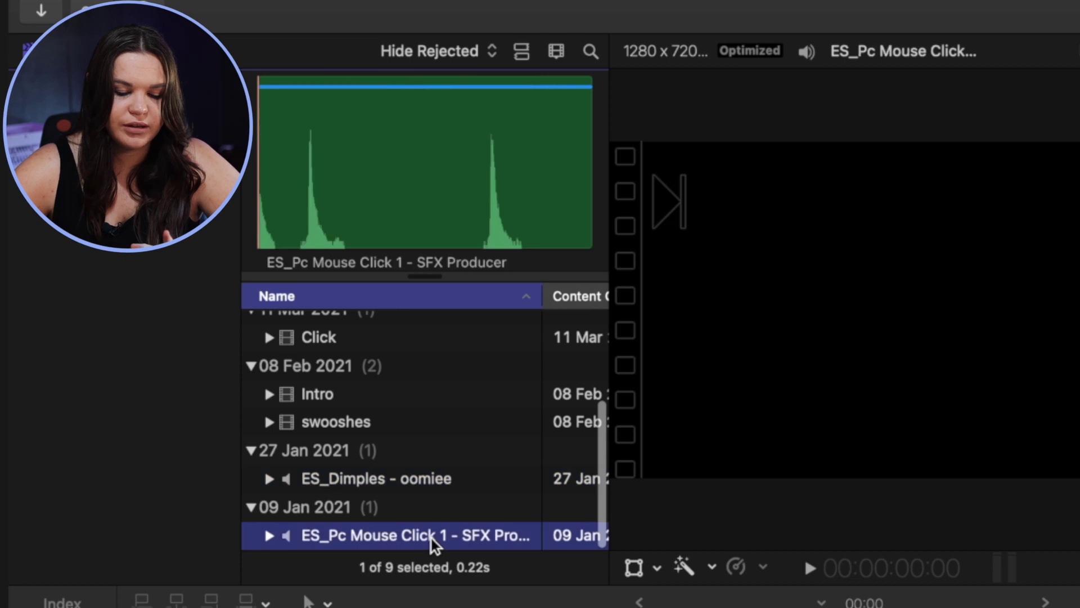
{"action": "scroll", "coordinate": [438, 446], "scroll_direction": "up", "scroll_amount": 2}
{"action": "scroll", "coordinate": [438, 439], "scroll_direction": "up", "scroll_amount": 3}
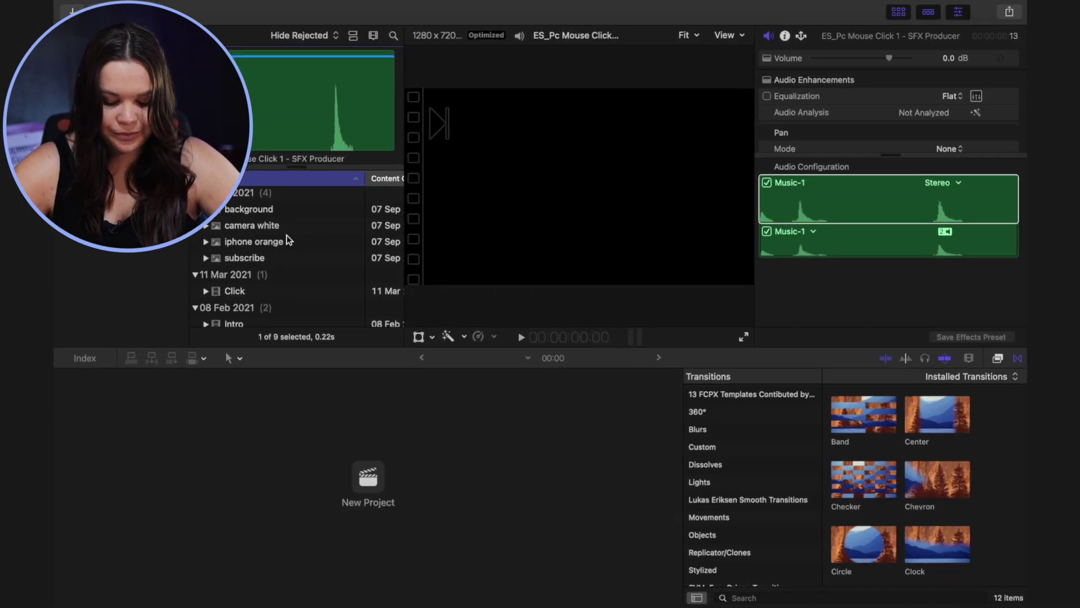
- Place the background image at the start of the intro project's timeline and extend it to about 37 seconds
{"action": "left_click", "coordinate": [269, 232]}
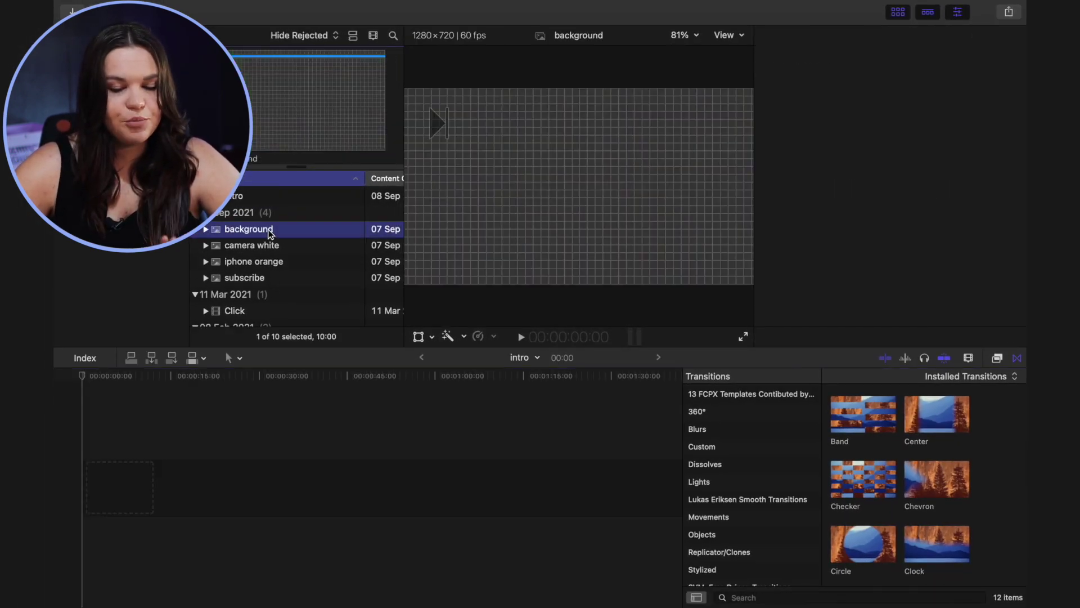
{"action": "left_click_drag", "start_coordinate": [270, 234], "coordinate": [106, 488]}
{"action": "left_click", "coordinate": [97, 448]}
{"action": "left_click", "coordinate": [100, 484]}
{"action": "left_click", "coordinate": [138, 481]}
{"action": "left_click_drag", "start_coordinate": [138, 482], "coordinate": [299, 484]}
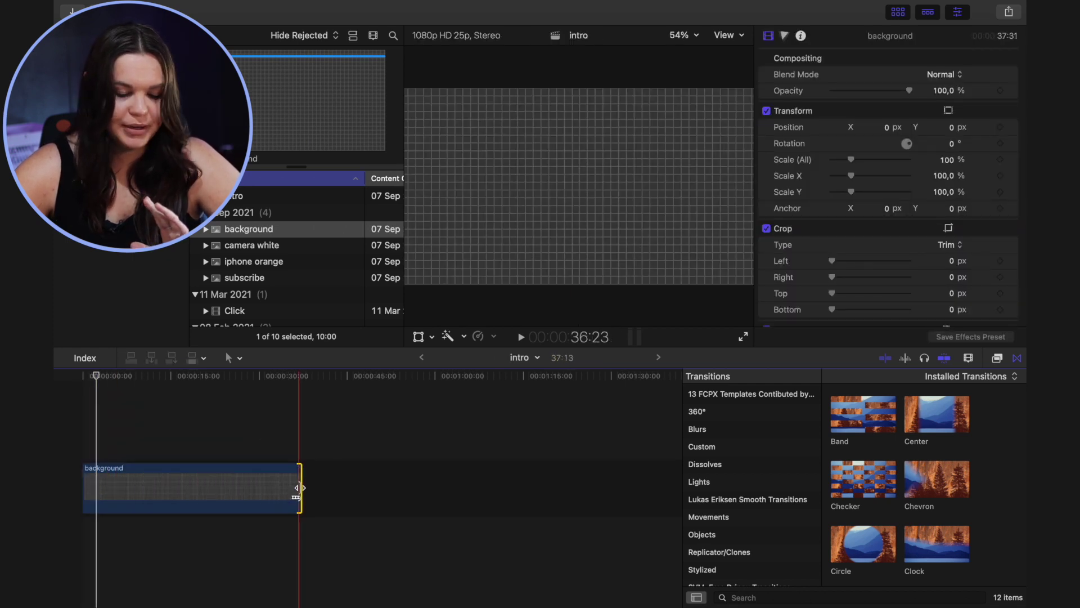
- Add the first 8 seconds or so of the ES_Dimples - oomiee music beneath the background clip at the timeline start
{"action": "left_click", "coordinate": [139, 427]}
{"action": "scroll", "coordinate": [280, 281], "scroll_direction": "down", "scroll_amount": 5}
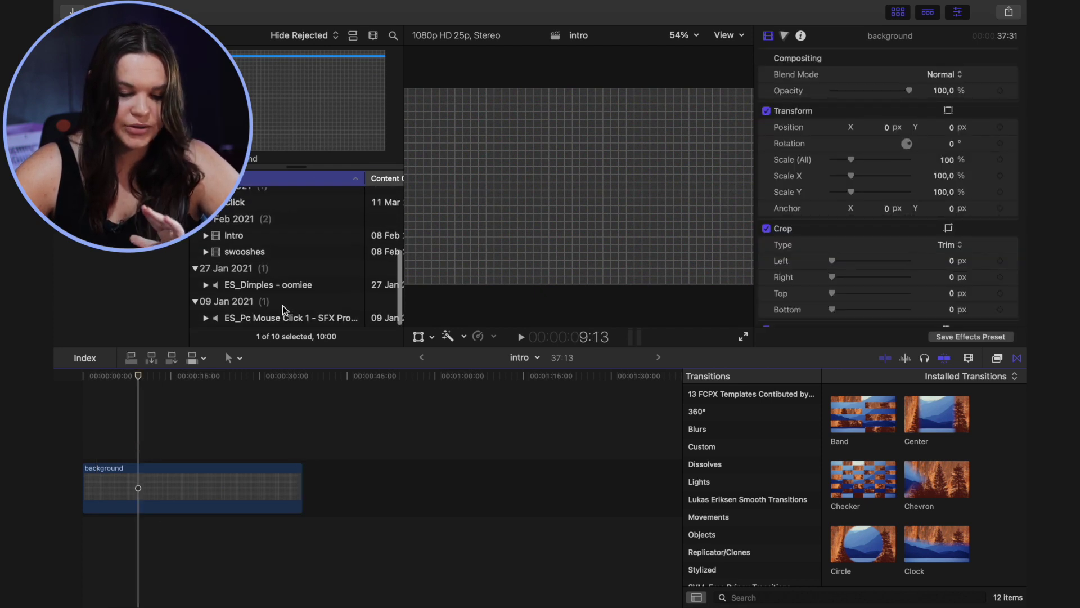
{"action": "left_click", "coordinate": [281, 288]}
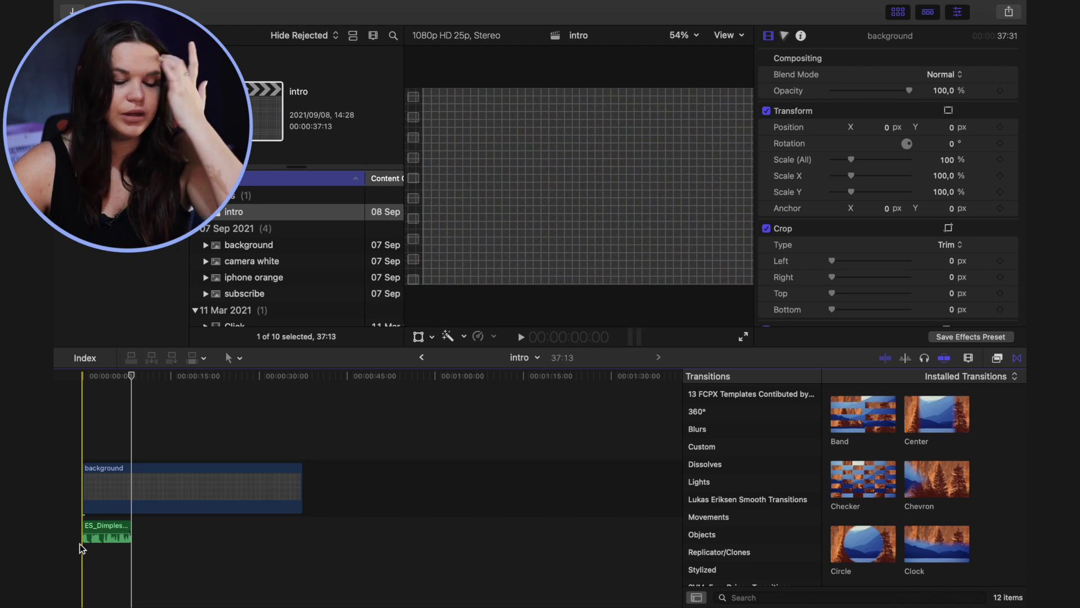
- Shorten the background clip so that it ends exactly where the music ends, and fit the whole timeline in view
{"action": "left_click_drag", "start_coordinate": [301, 489], "coordinate": [134, 494]}
{"action": "key", "text": "super+equal"}
{"action": "key", "text": "super+equal"}
{"action": "key", "text": "super+equal"}
{"action": "key", "text": "super+equal"}
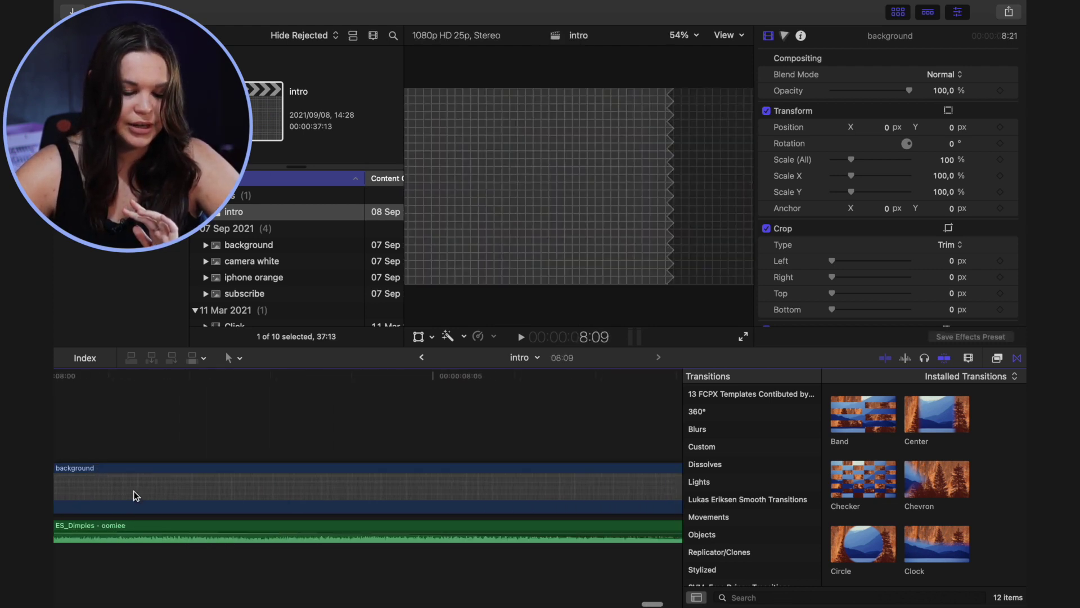
{"action": "key", "text": "super+minus"}
{"action": "key", "text": "super+minus"}
{"action": "key", "text": "super+minus"}
{"action": "key", "text": "super+equal"}
{"action": "key", "text": "super+minus"}
{"action": "key", "text": "super+minus"}
{"action": "left_click", "coordinate": [138, 494]}
{"action": "key", "text": "shift+z"}
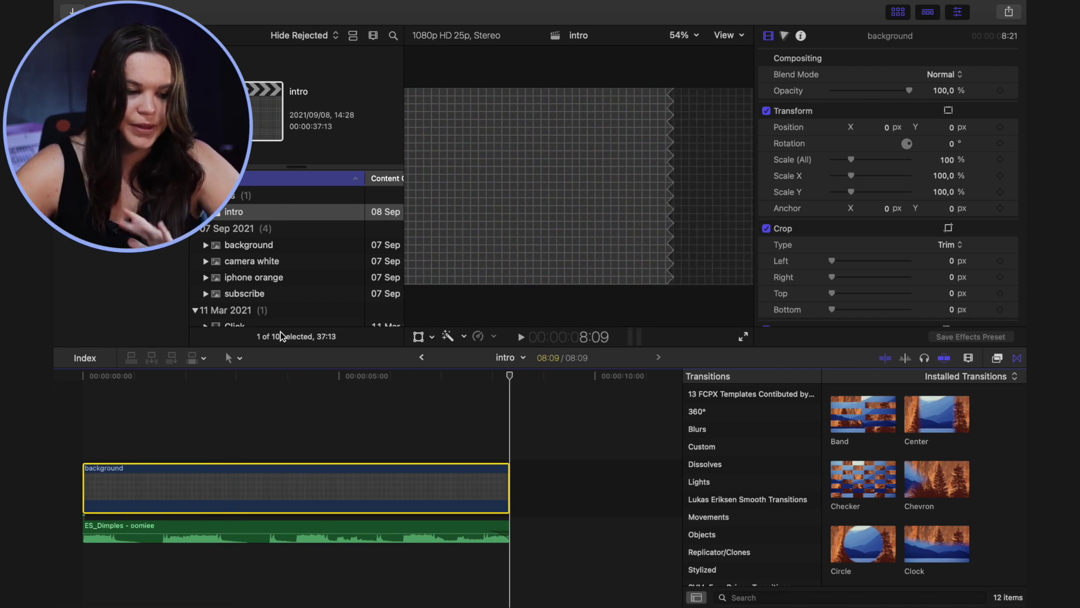
- Place the camera white image above the background clip at the start of the timeline
{"action": "scroll", "coordinate": [310, 290], "scroll_direction": "up", "scroll_amount": 2}
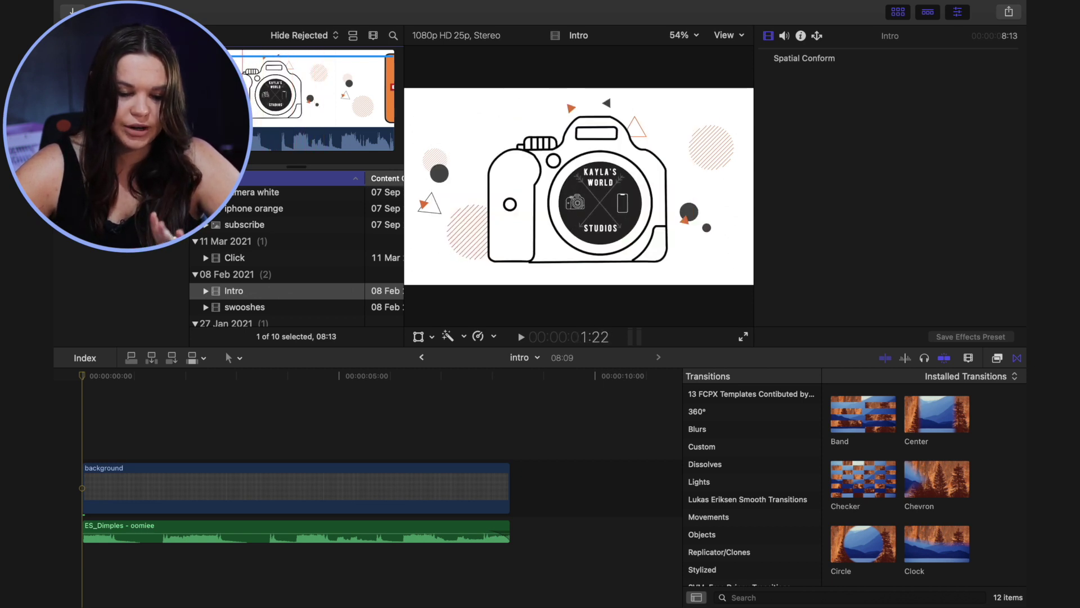
{"action": "scroll", "coordinate": [266, 225], "scroll_direction": "up", "scroll_amount": 3}
{"action": "left_click", "coordinate": [268, 236]}
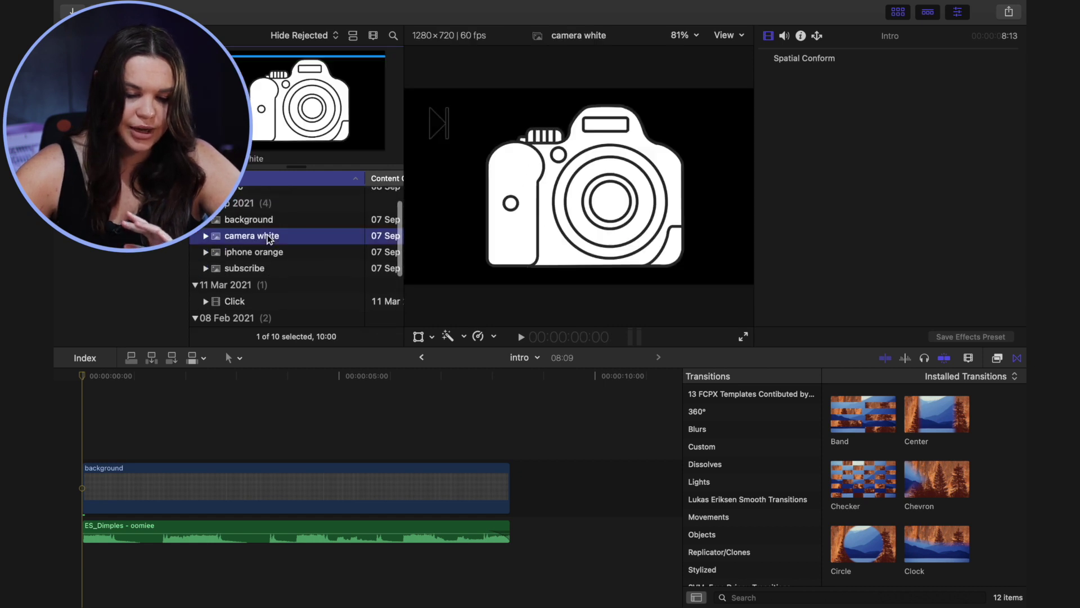
{"action": "left_click_drag", "start_coordinate": [267, 237], "coordinate": [99, 434]}
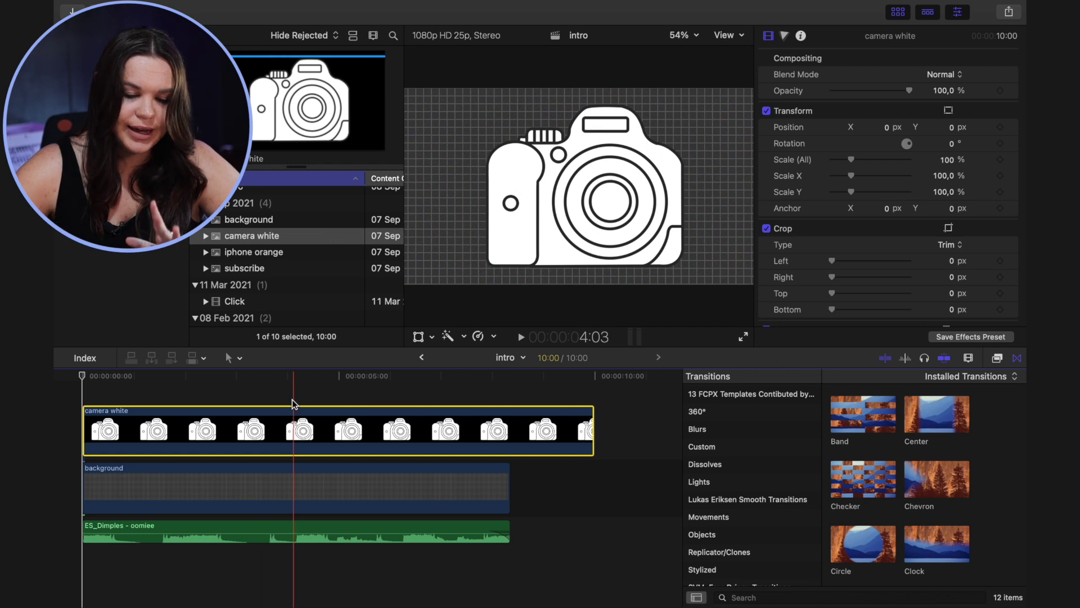
- Preview the 4K Intro clip with the brick wall and place it above the camera white clip
{"action": "scroll", "coordinate": [284, 273], "scroll_direction": "down", "scroll_amount": 7}
{"action": "scroll", "coordinate": [284, 273], "scroll_direction": "up", "scroll_amount": 4}
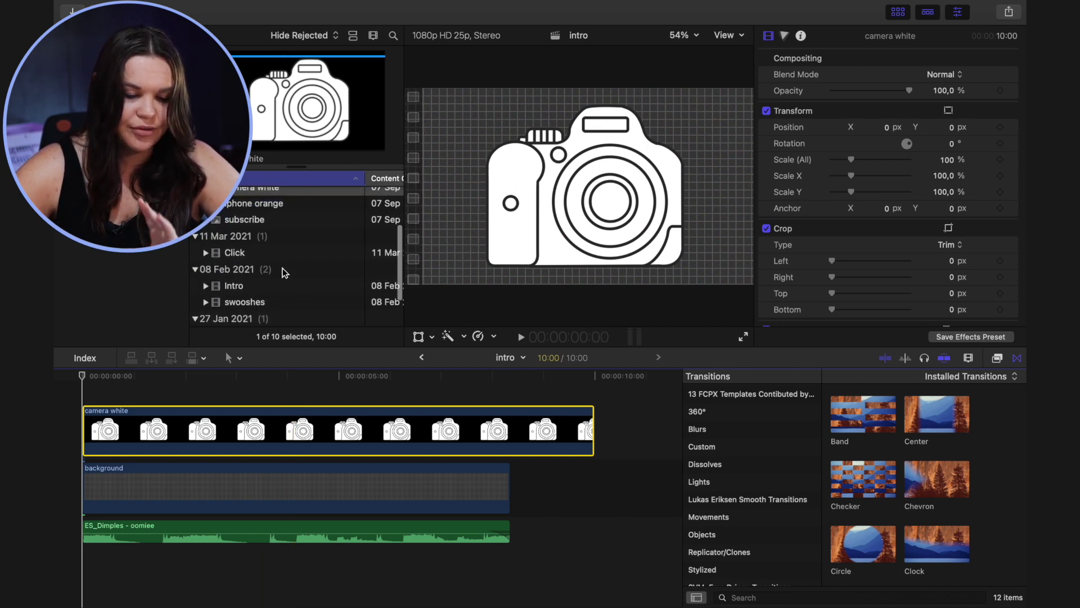
{"action": "scroll", "coordinate": [284, 273], "scroll_direction": "up", "scroll_amount": 1}
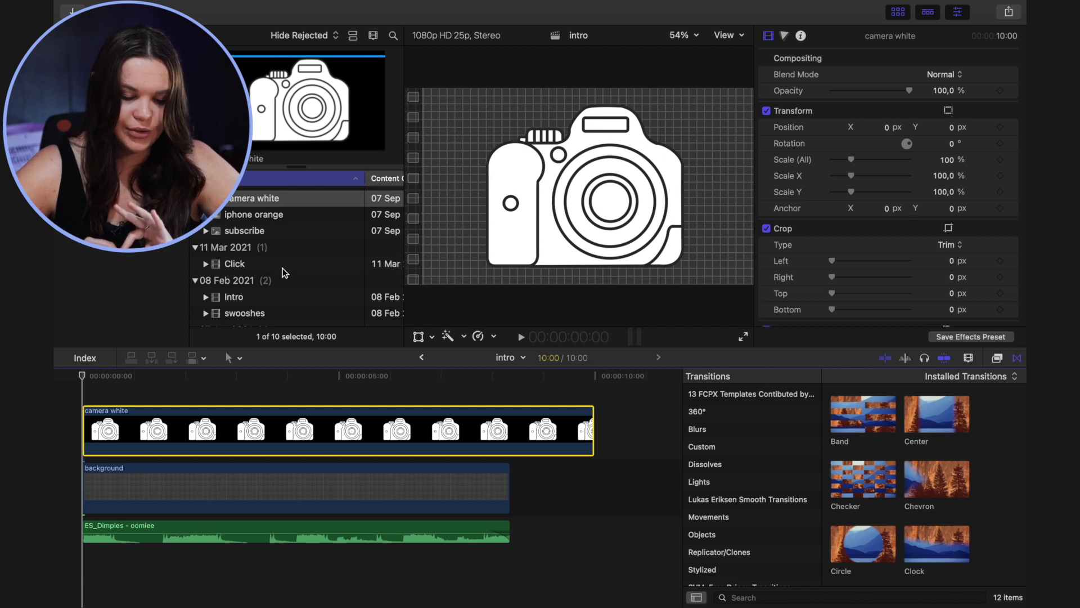
{"action": "scroll", "coordinate": [252, 319], "scroll_direction": "down", "scroll_amount": 5}
{"action": "left_click", "coordinate": [252, 318]}
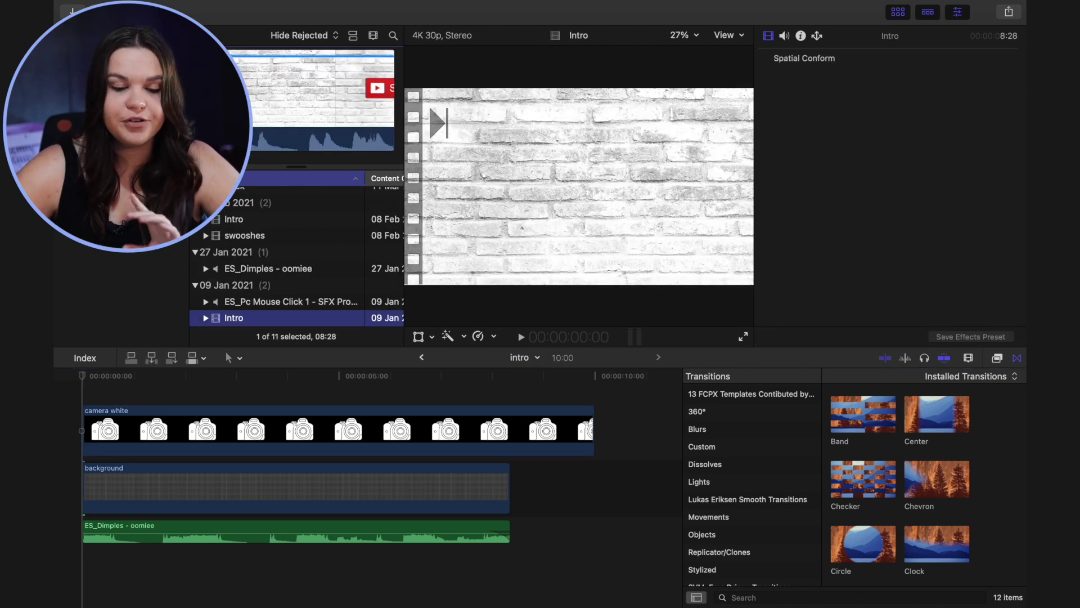
{"action": "key", "text": "space"}
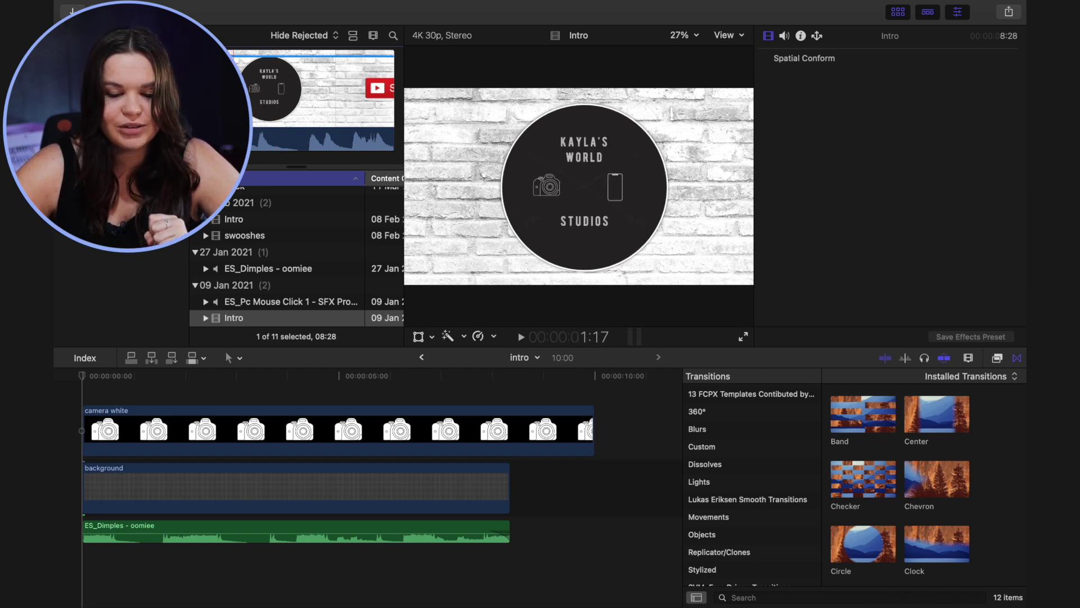
{"action": "key", "text": "super+2"}
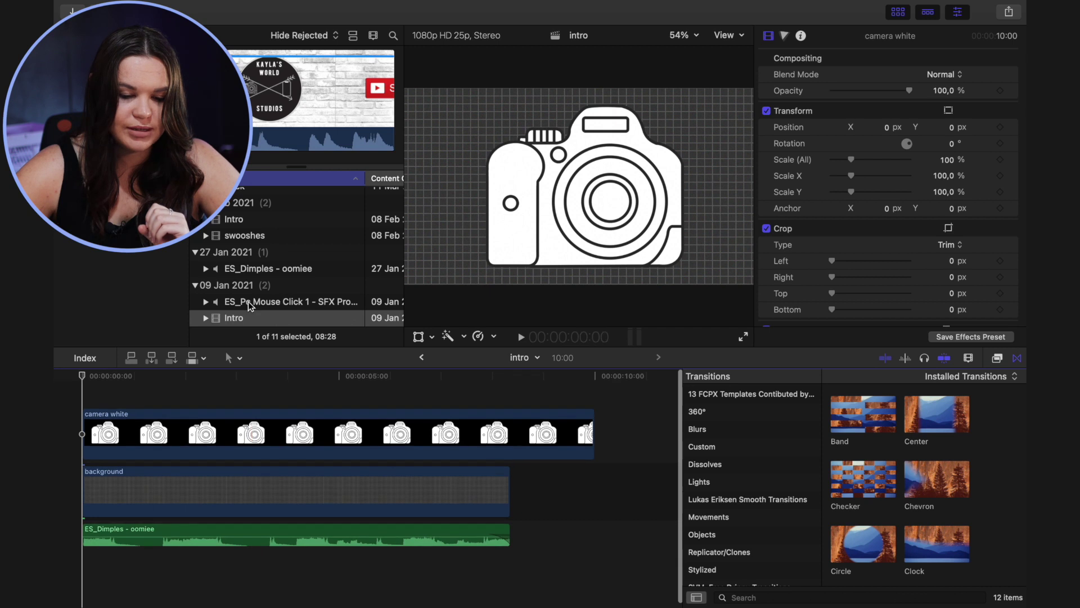
{"action": "left_click_drag", "start_coordinate": [242, 318], "coordinate": [159, 391]}
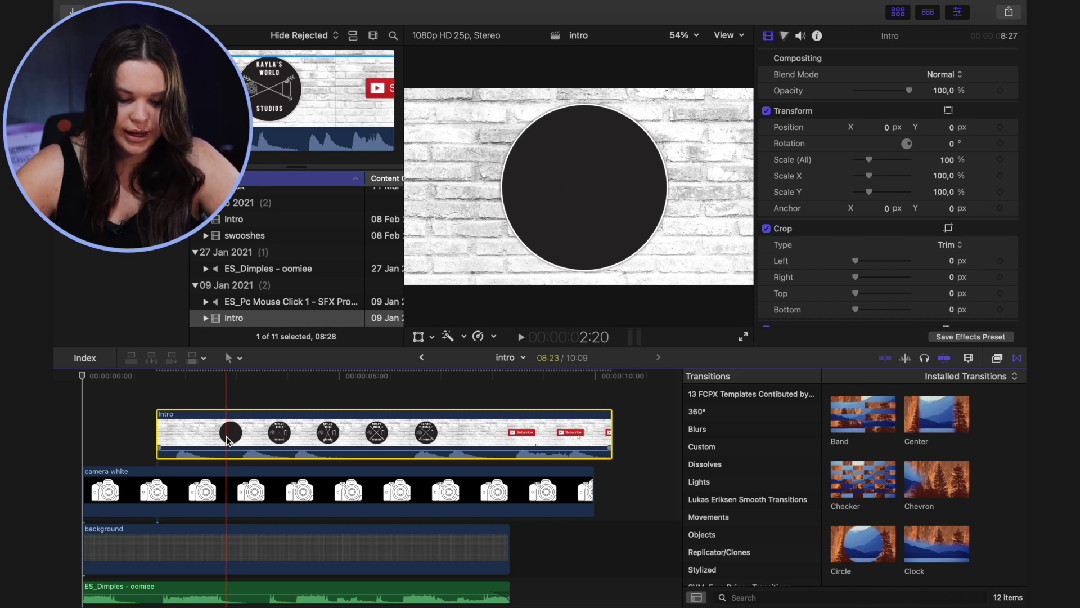
- Trim the Intro clip's start to the plain black circle, then cut off and delete the part after the logo animation
{"action": "key", "text": "alt+["}
{"action": "key", "text": "space"}
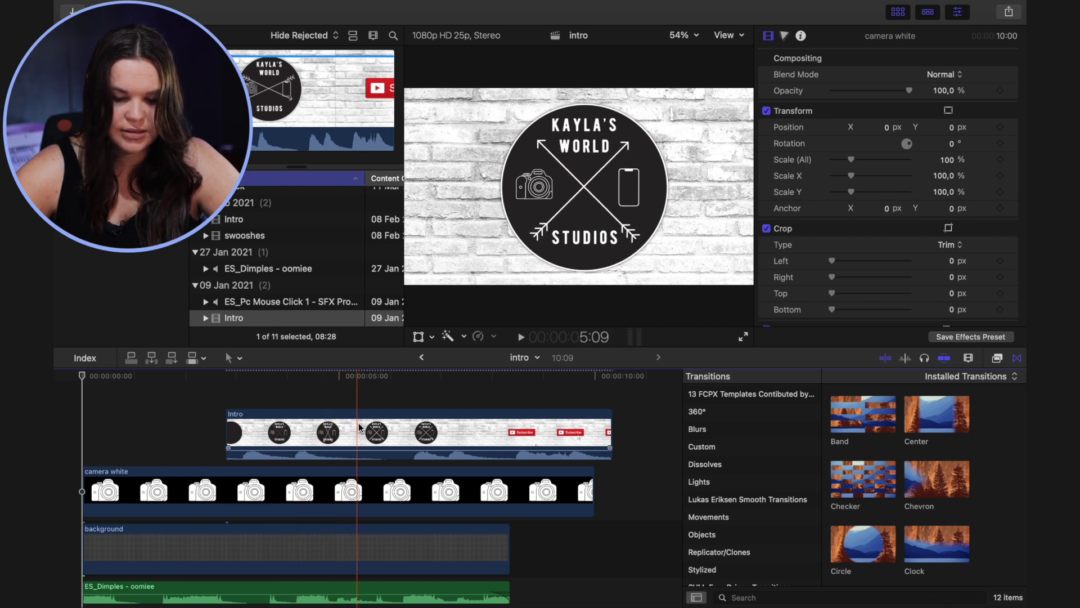
{"action": "key", "text": "super+b"}
{"action": "left_click", "coordinate": [417, 433]}
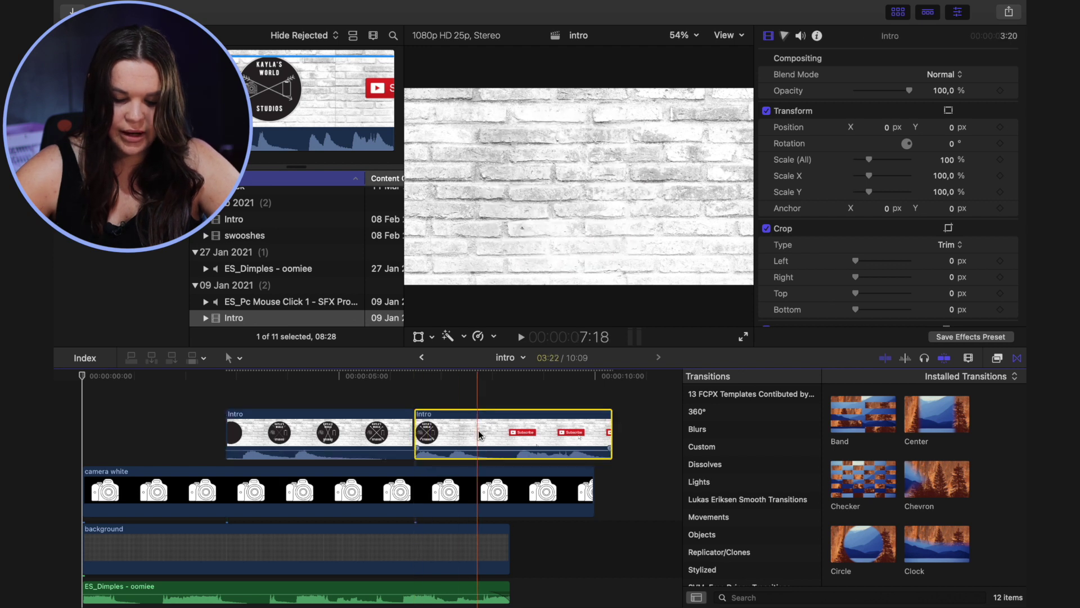
{"action": "key", "text": "Delete"}
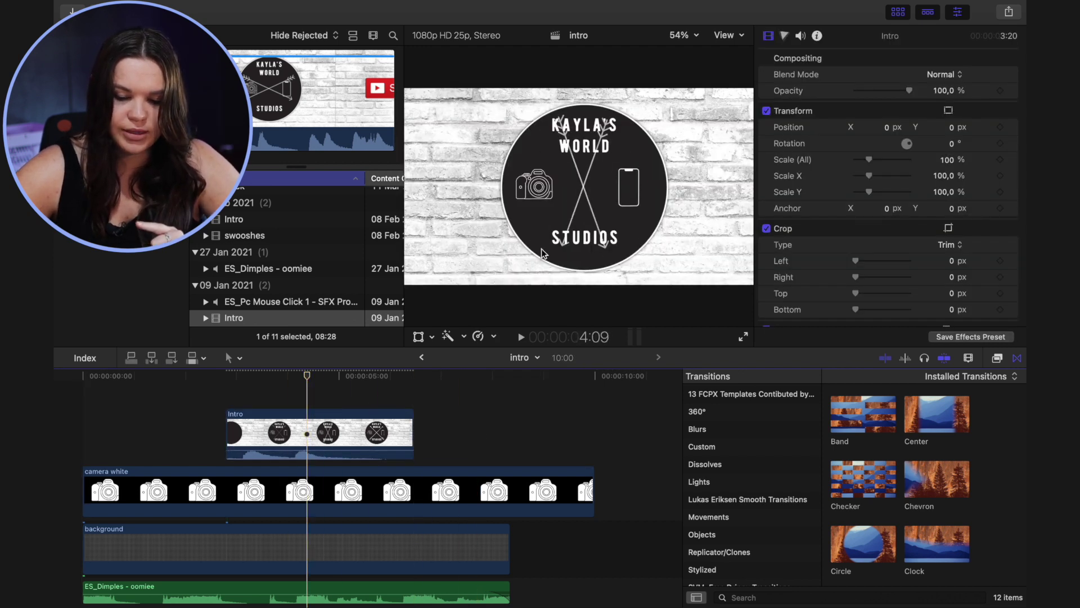
- Apply a Shape Mask to the Intro clip with feather 0 and curvature 100%, fitted around the black logo circle
{"action": "left_click", "coordinate": [743, 597]}
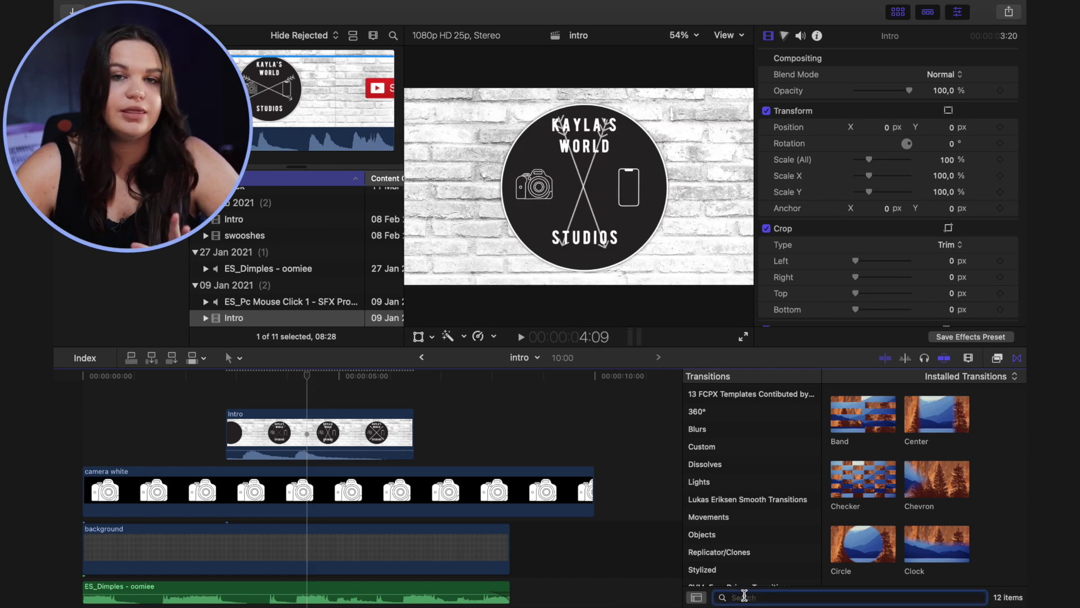
{"action": "type", "text": "shape"}
{"action": "key", "text": "super+5"}
{"action": "left_click_drag", "start_coordinate": [863, 414], "coordinate": [386, 445]}
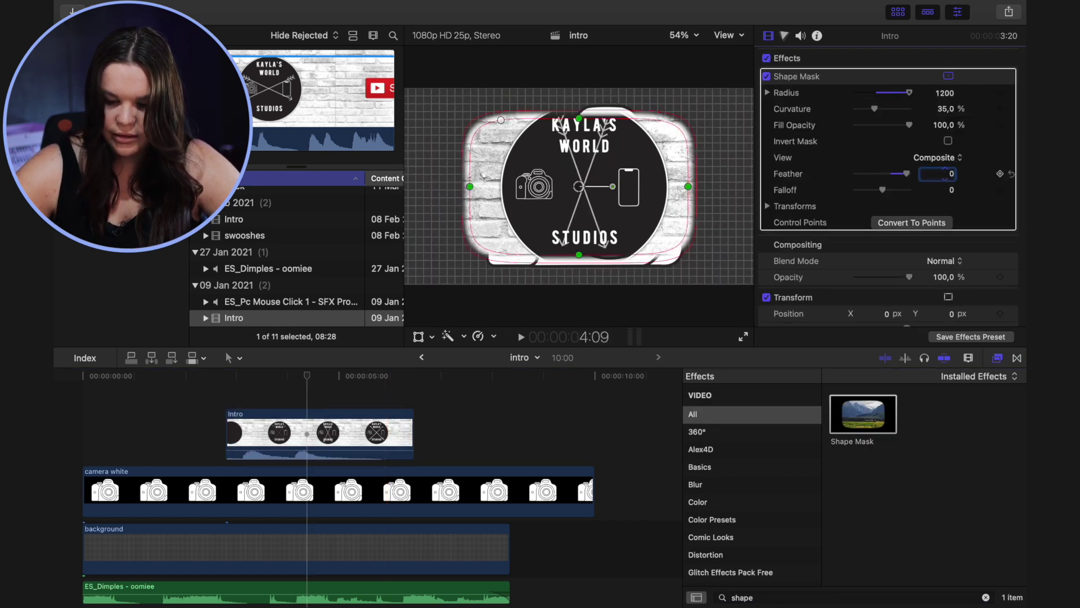
{"action": "key", "text": "Return"}
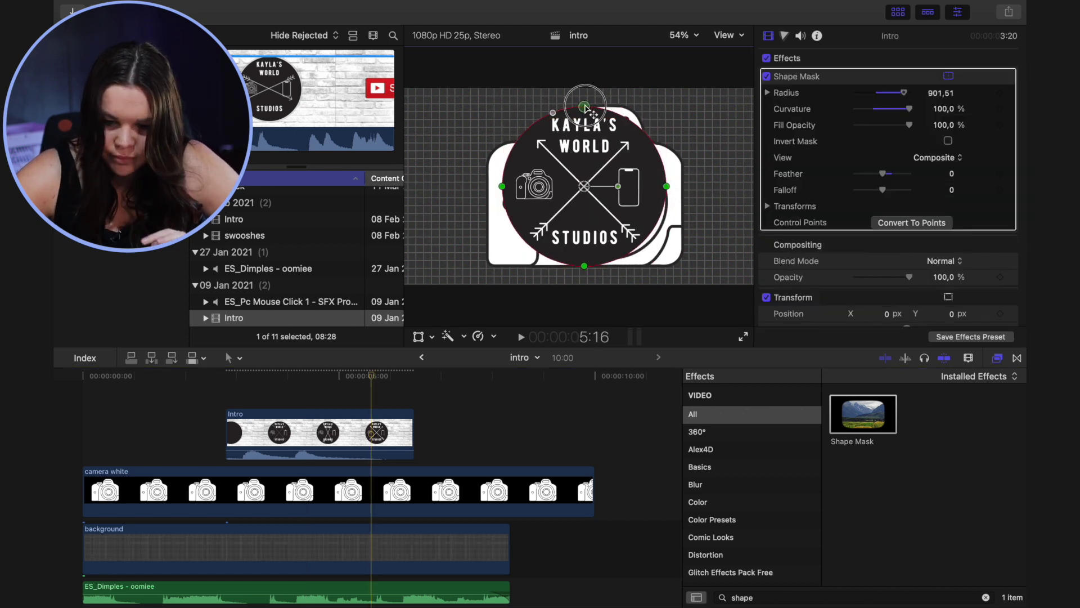
- Move the masked Intro clip to the timeline start and put a four-second freeze frame of the plain black circle before it
{"action": "left_click_drag", "start_coordinate": [247, 437], "coordinate": [103, 438]}
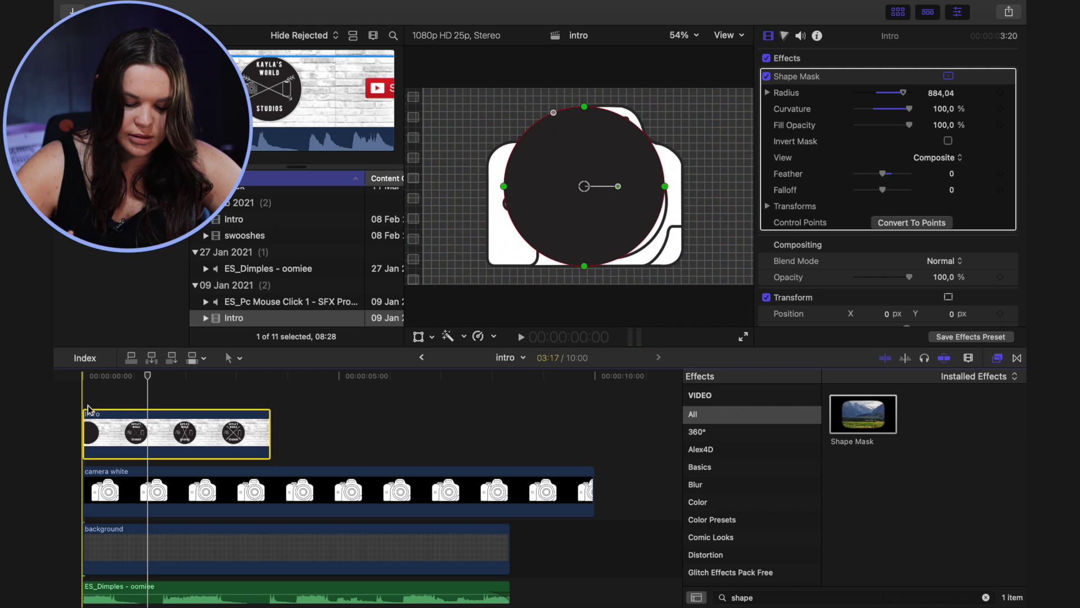
{"action": "key", "text": "w"}
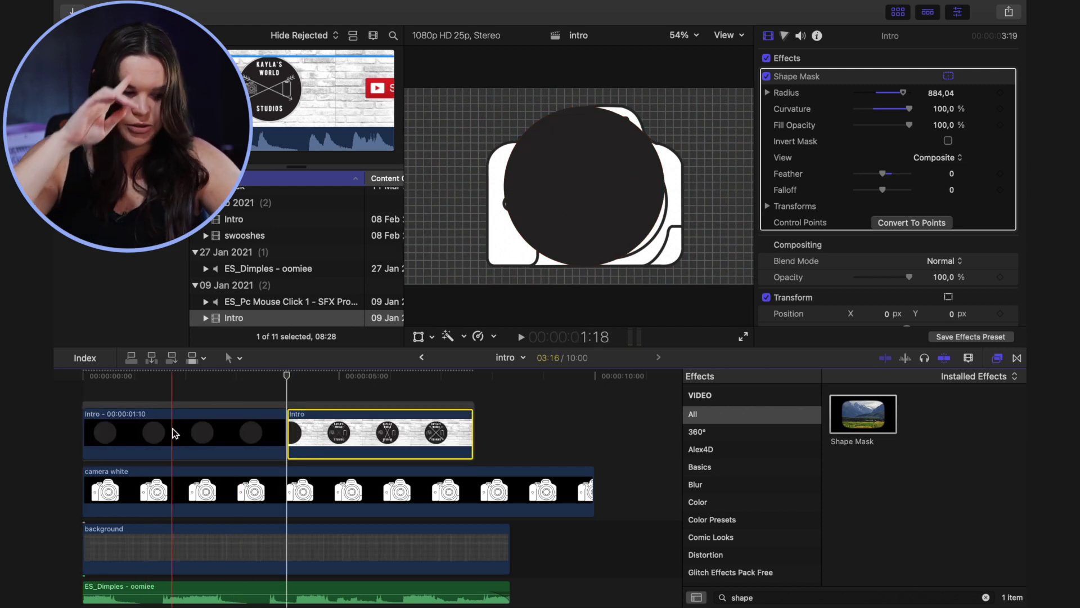
{"action": "left_click", "coordinate": [144, 389]}
- Combine the freeze frame, Intro and camera white clips into a compound clip named intro Clip and open it for editing
{"action": "left_click_drag", "start_coordinate": [123, 393], "coordinate": [409, 505]}
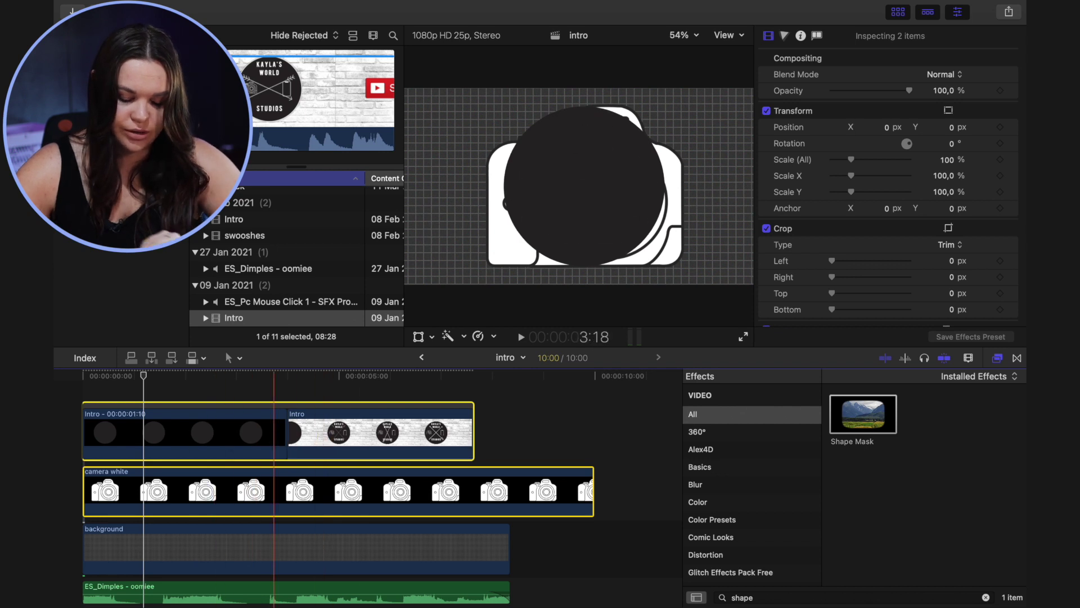
{"action": "key", "text": "alt+g"}
{"action": "type", "text": "intro Clip"}
{"action": "key", "text": "Return"}
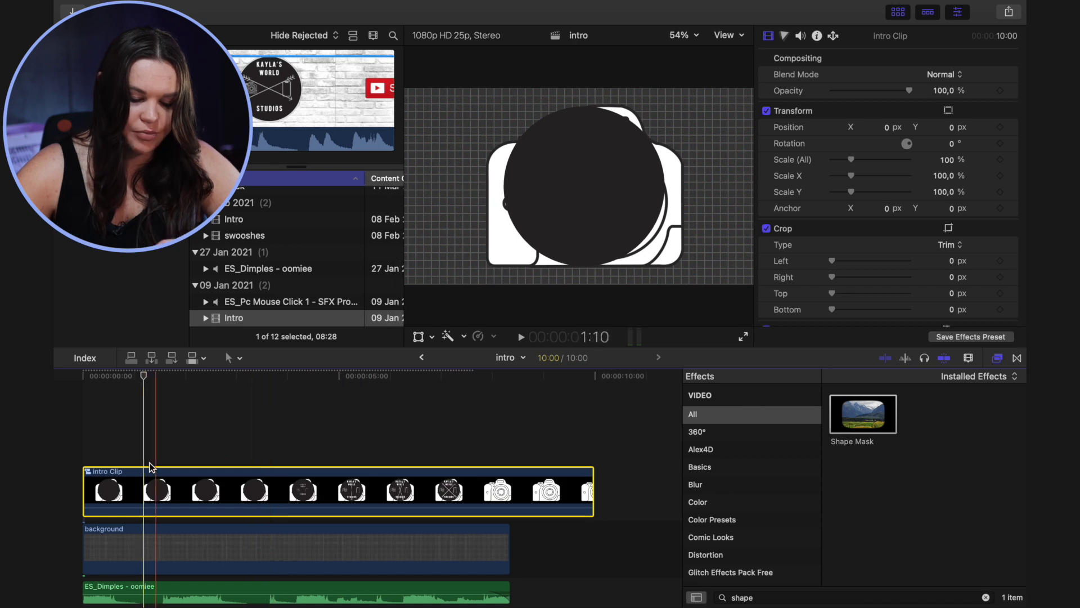
{"action": "double_click", "coordinate": [157, 442]}
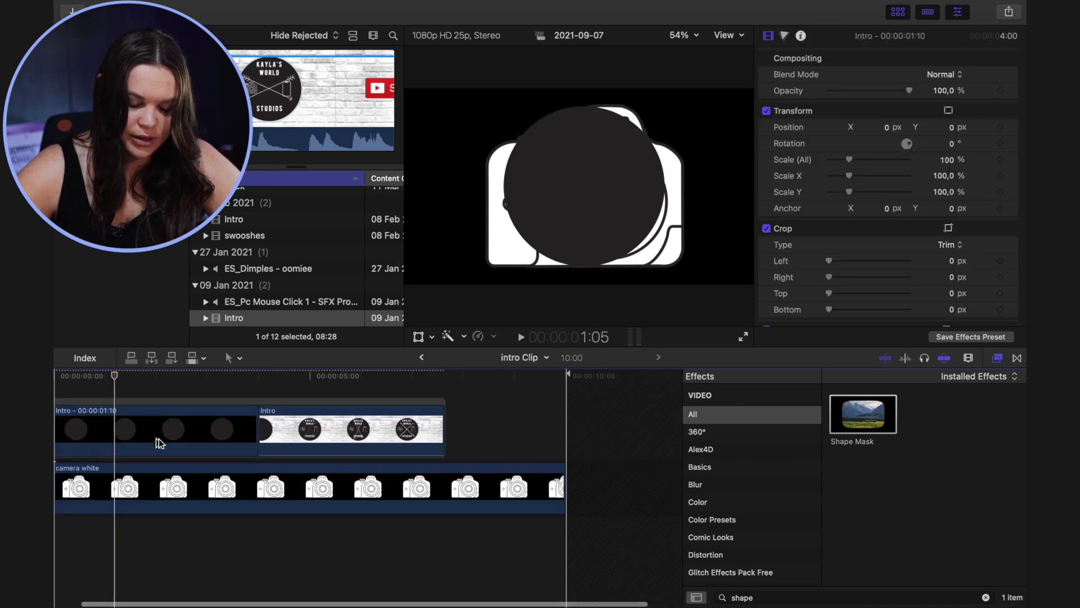
- Shorten the plain black circle freeze frame to 1:01 so the Intro clip starts right after it
{"action": "left_click", "coordinate": [163, 454]}
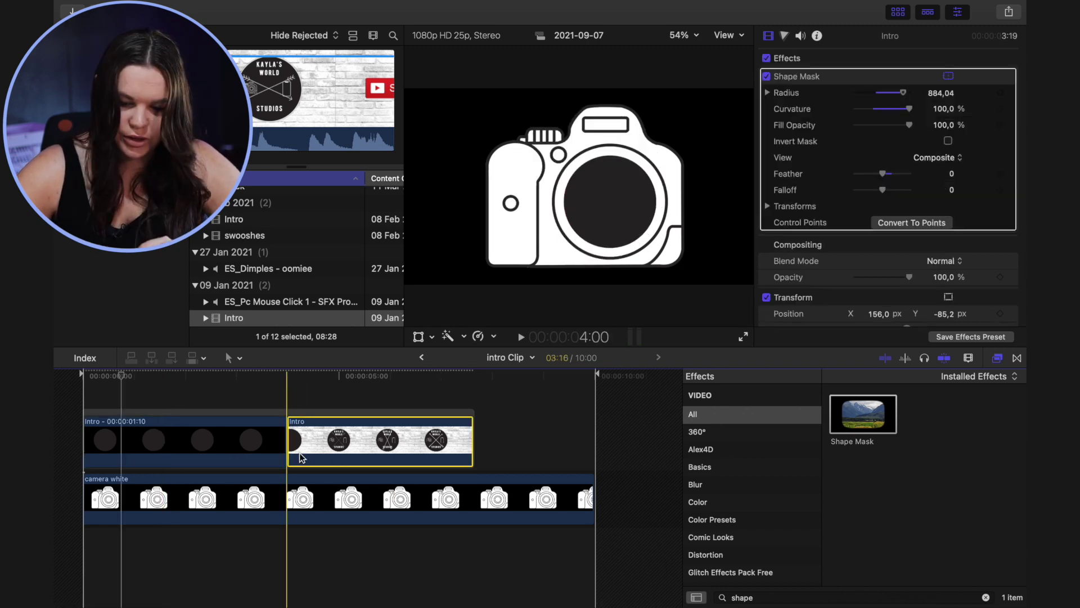
{"action": "scroll", "coordinate": [166, 439], "scroll_direction": "left", "scroll_amount": 2}
{"action": "left_click", "coordinate": [163, 439]}
{"action": "left_click_drag", "start_coordinate": [253, 436], "coordinate": [101, 438]}
{"action": "scroll", "coordinate": [101, 437], "scroll_direction": "left", "scroll_amount": 2}
- Add the mBehavior Basic title Drop In above the clips at the start of intro Clip and extend it to 2:11
{"action": "left_click", "coordinate": [72, 399]}
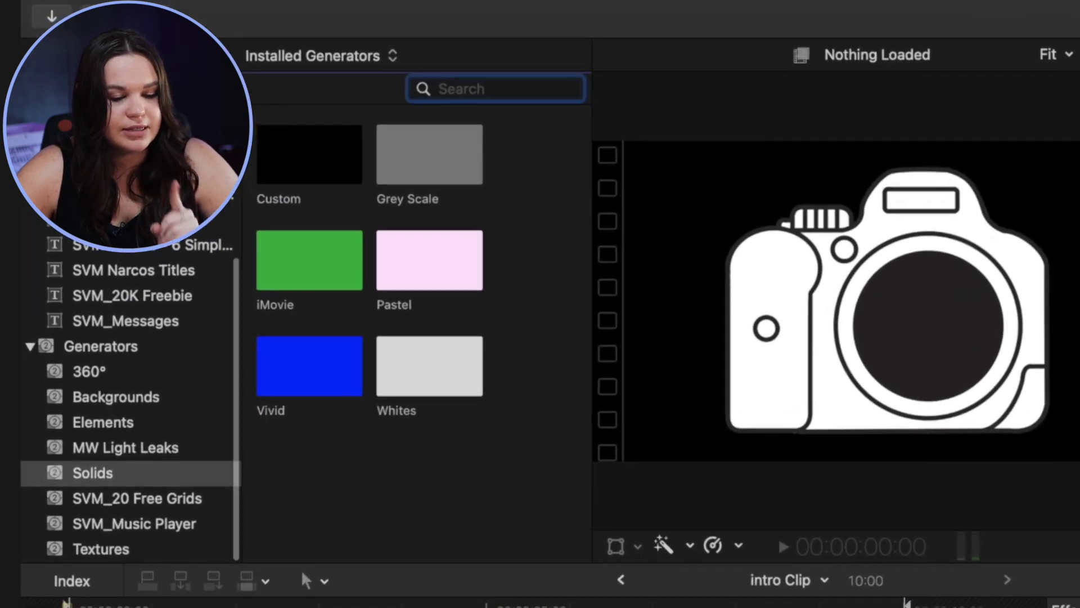
{"action": "scroll", "coordinate": [129, 302], "scroll_direction": "up", "scroll_amount": 10}
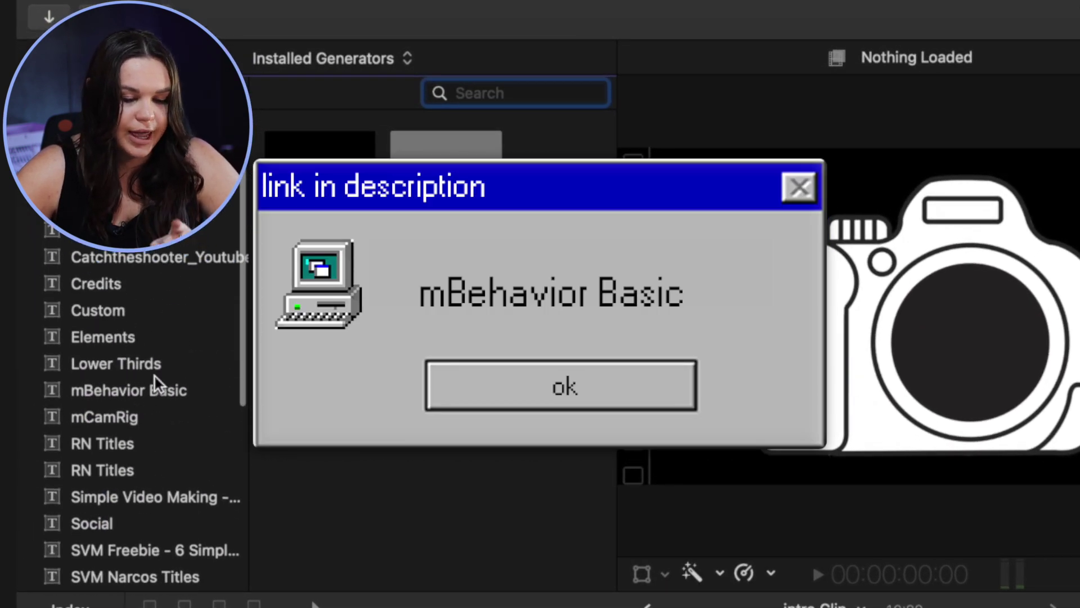
{"action": "left_click", "coordinate": [154, 392]}
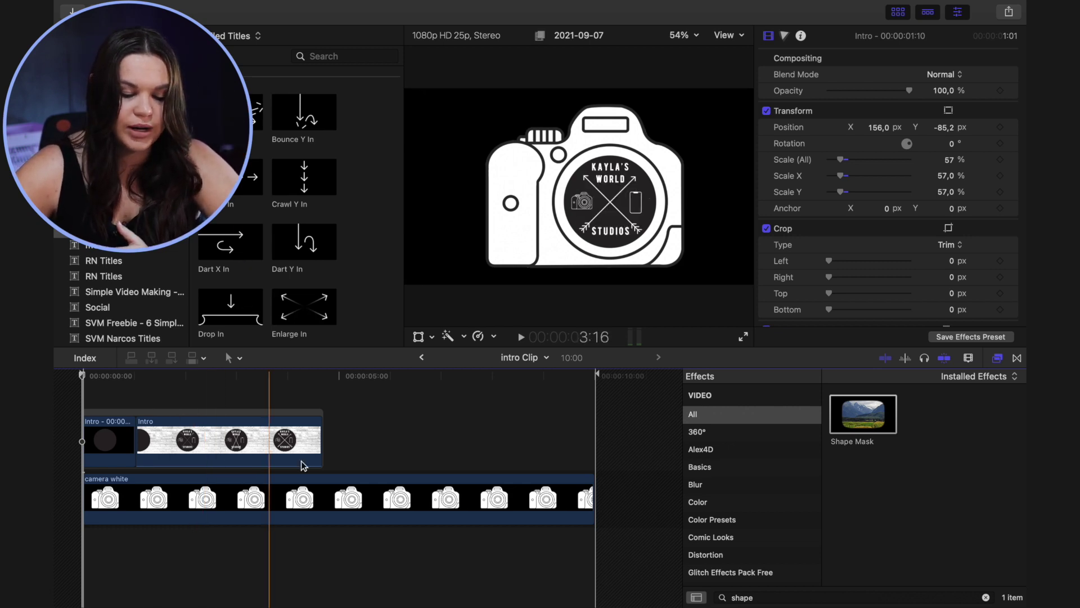
{"action": "left_click", "coordinate": [421, 357]}
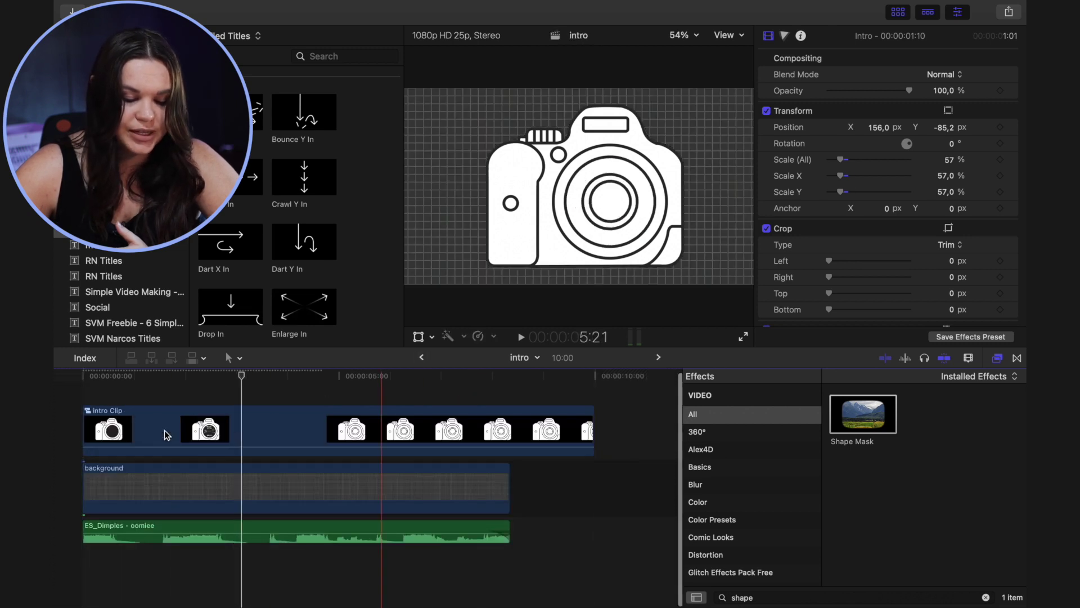
{"action": "double_click", "coordinate": [271, 453]}
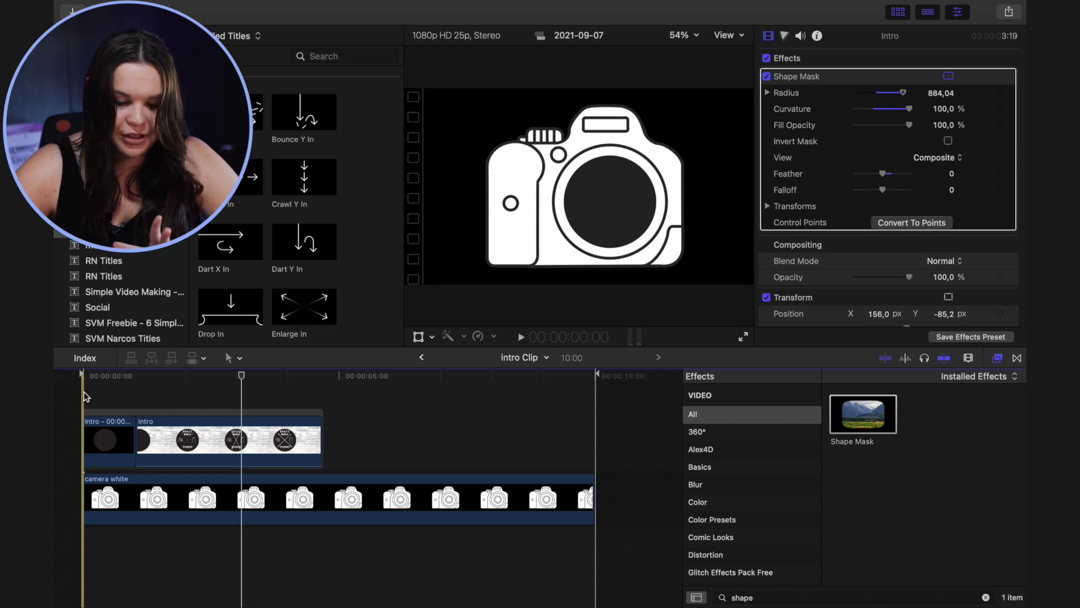
{"action": "scroll", "coordinate": [241, 228], "scroll_direction": "down", "scroll_amount": 3}
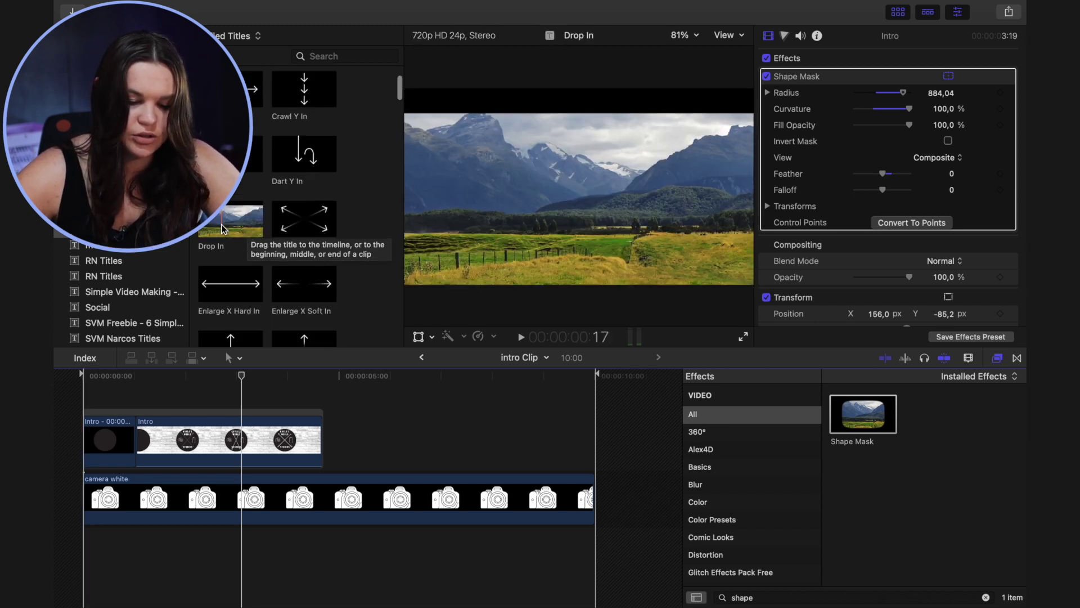
{"action": "left_click_drag", "start_coordinate": [240, 227], "coordinate": [85, 398]}
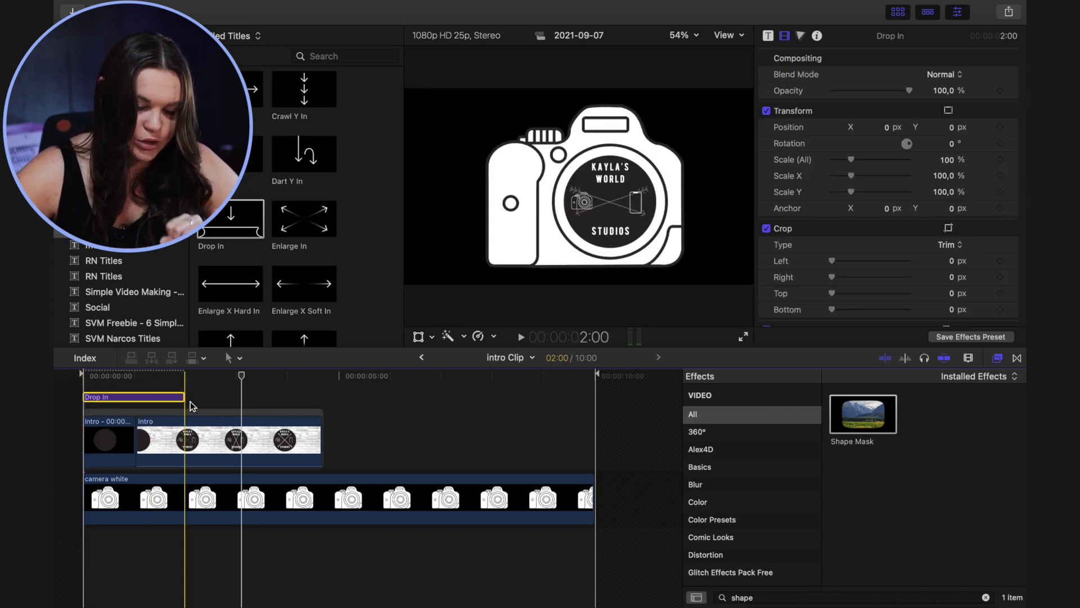
{"action": "mouse_move", "coordinate": [186, 400]}
{"action": "left_mouse_down"}
{"action": "mouse_move", "coordinate": [137, 397]}
{"action": "mouse_move", "coordinate": [205, 395]}
{"action": "left_mouse_up"}
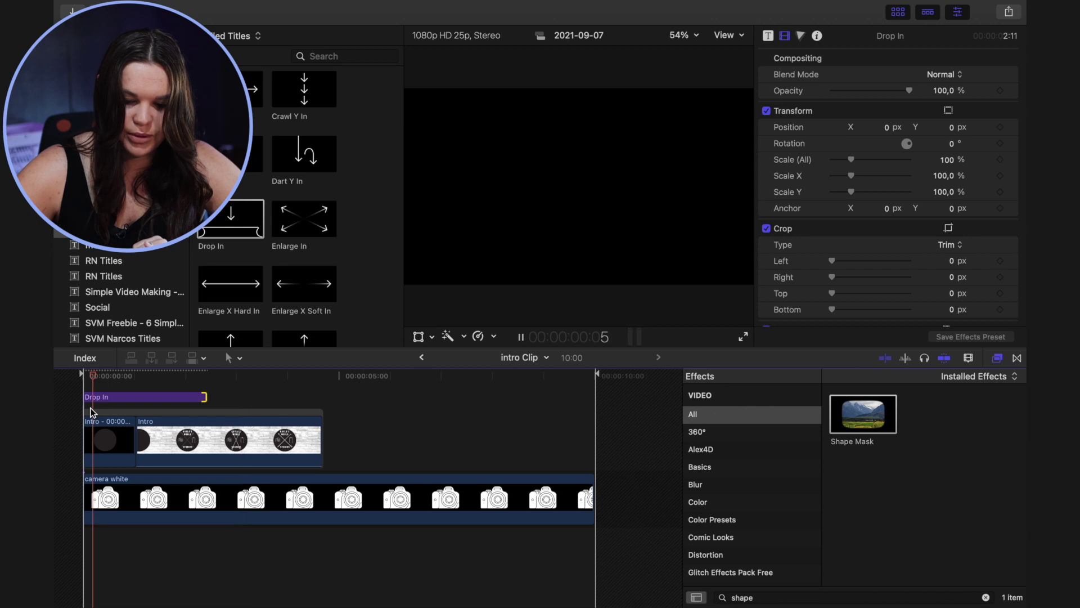
- Play back the drop-in animation inside the compound clip and again in the main intro timeline
{"action": "key", "text": "space"}
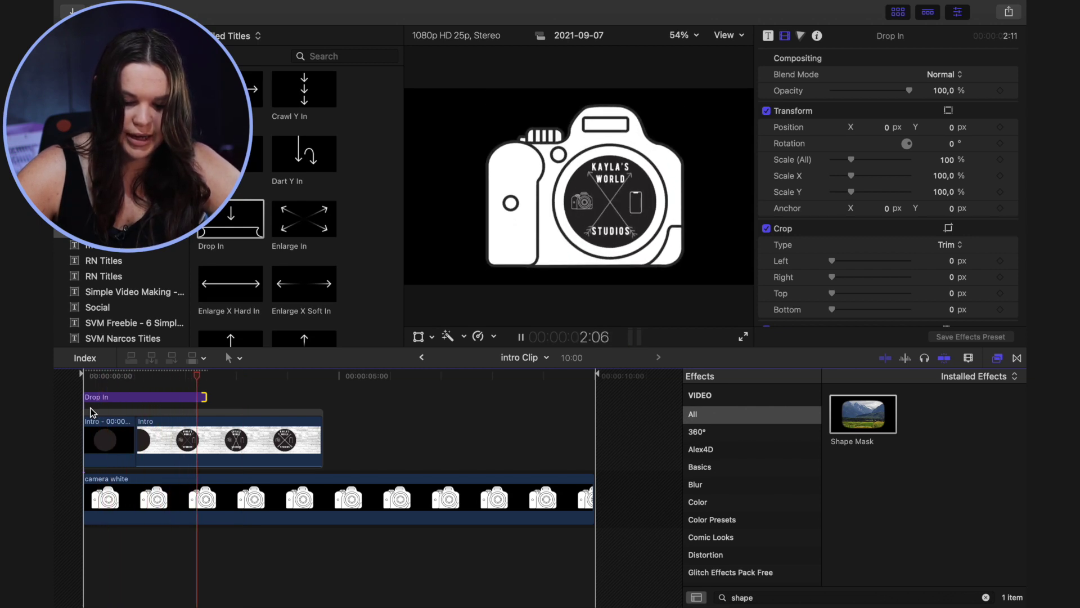
{"action": "key", "text": "space"}
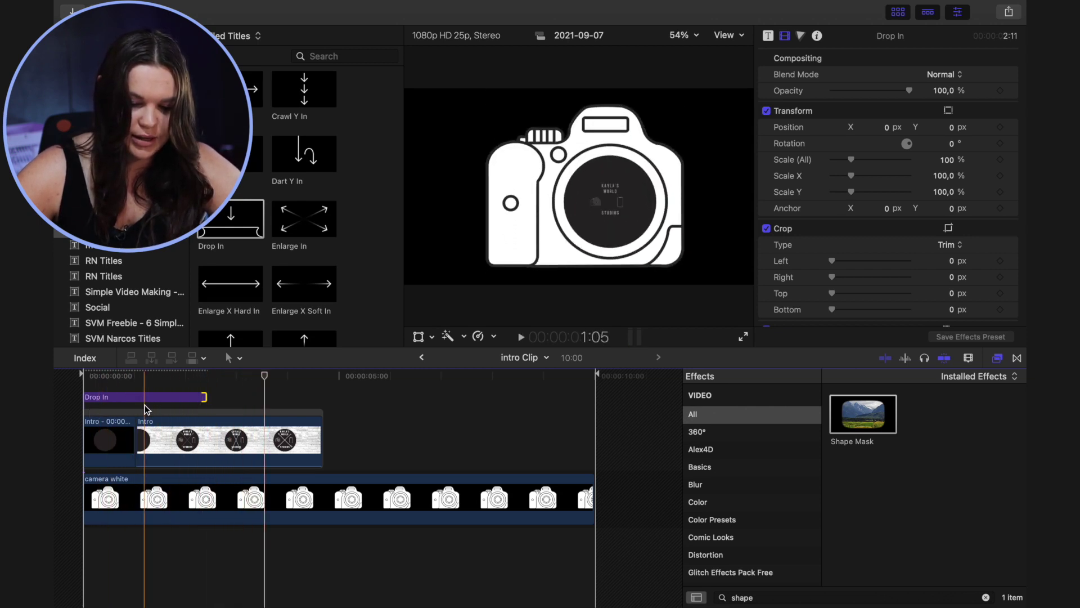
{"action": "key", "text": "space"}
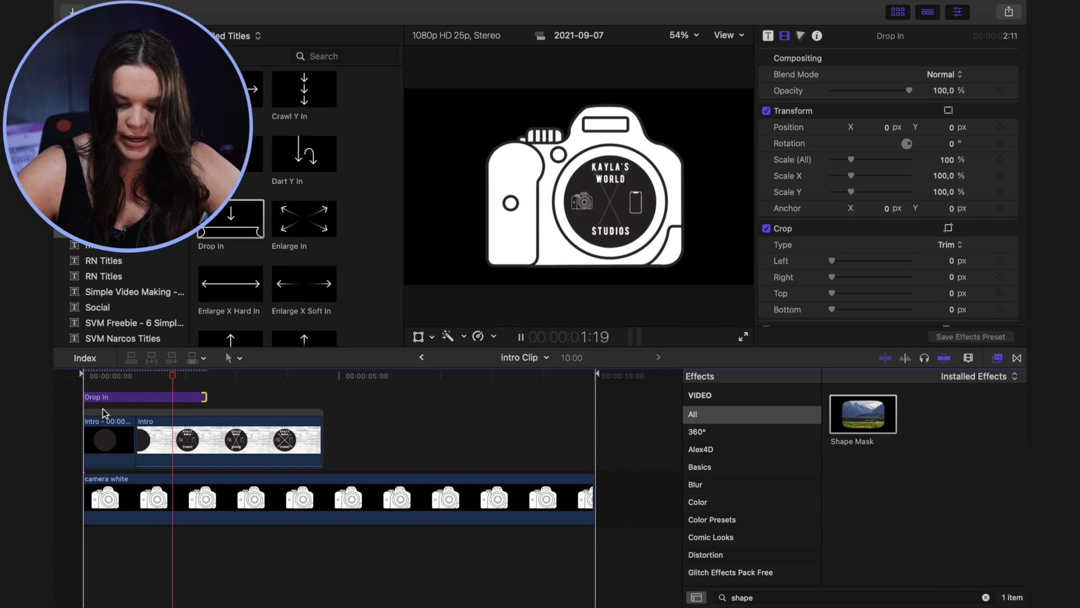
{"action": "left_click", "coordinate": [425, 356]}
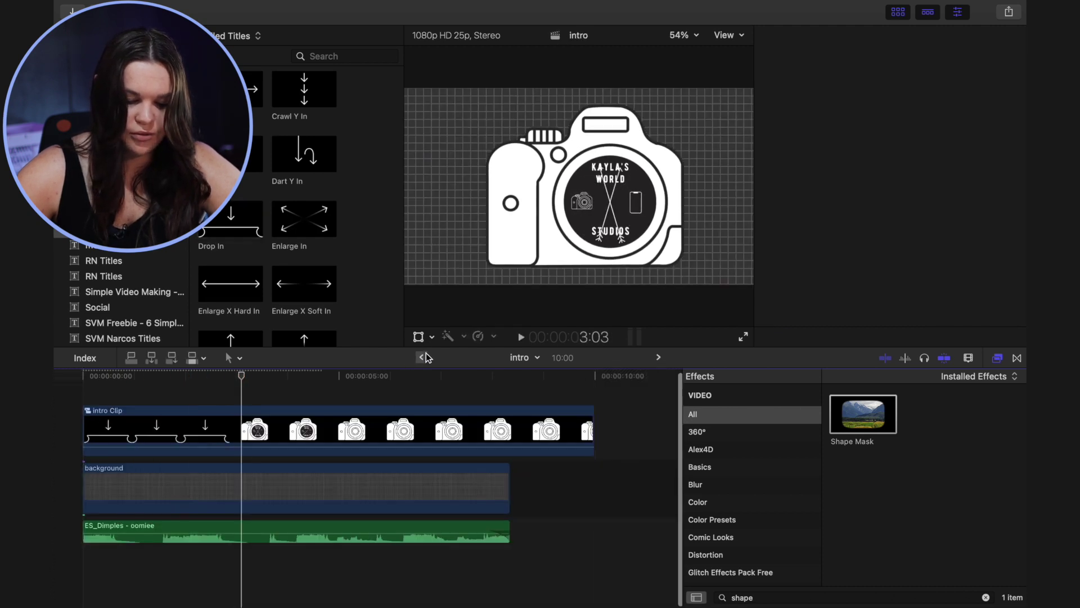
{"action": "key", "text": "space"}
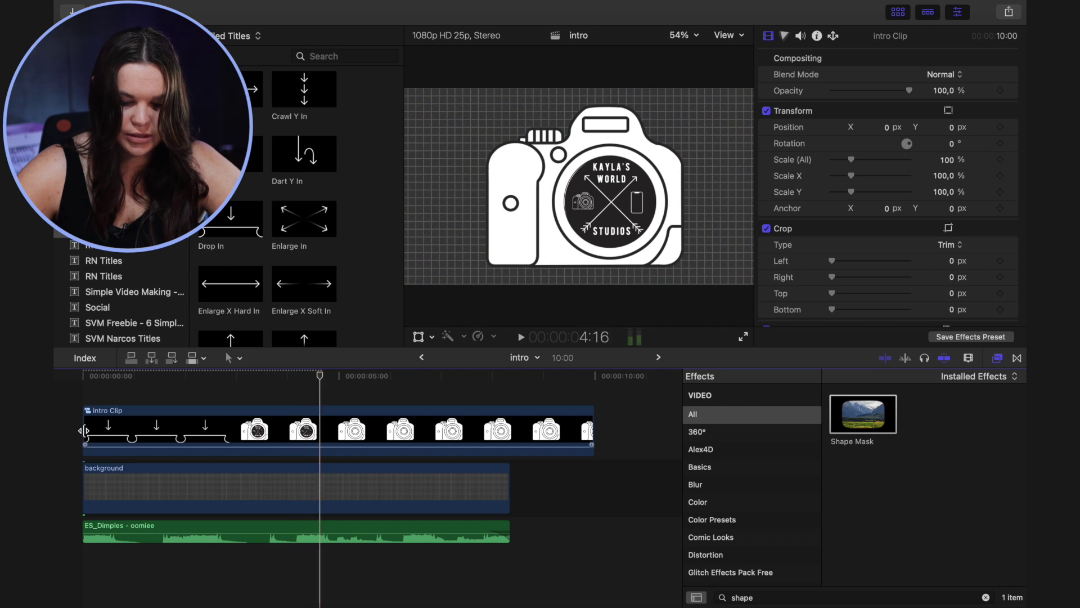
{"action": "key", "text": "space"}
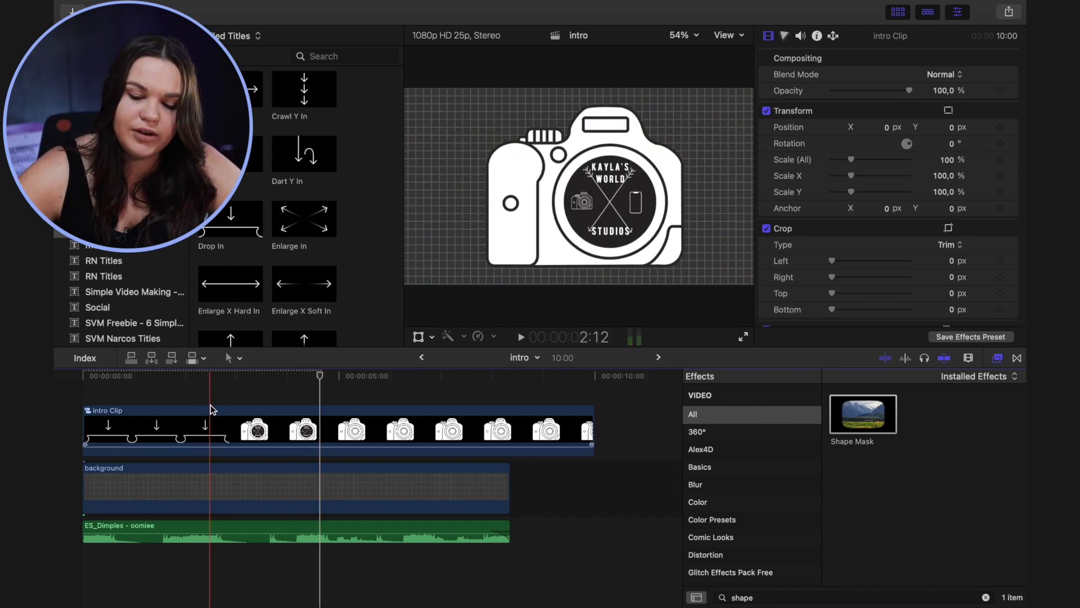
{"action": "key", "text": "space"}
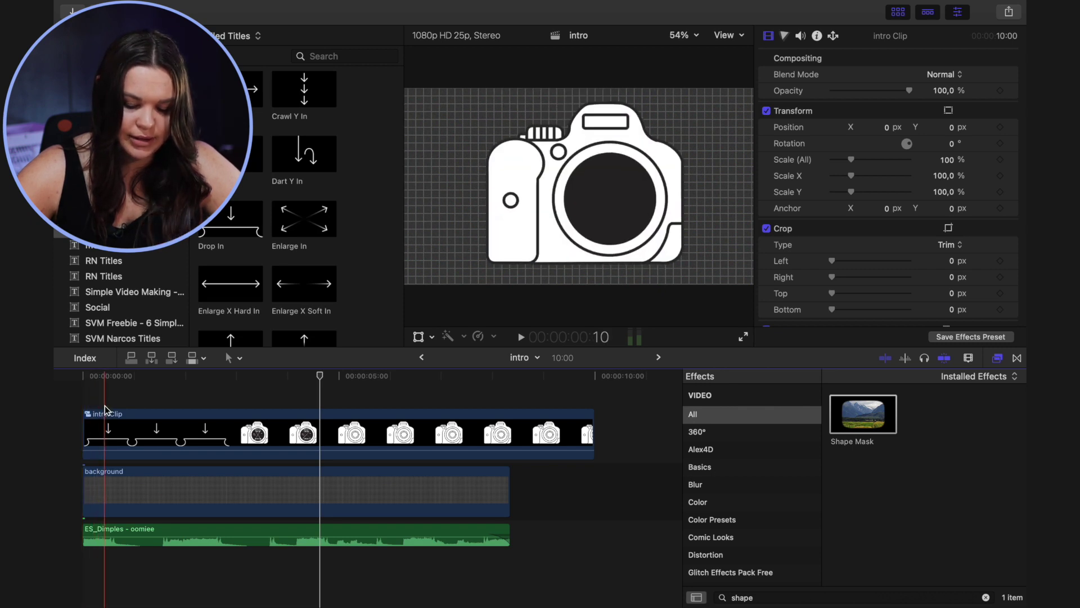
- Split only the intro Clip near its start to isolate a 14-frame segment ending at about 1:00
{"action": "key", "text": "super+b"}
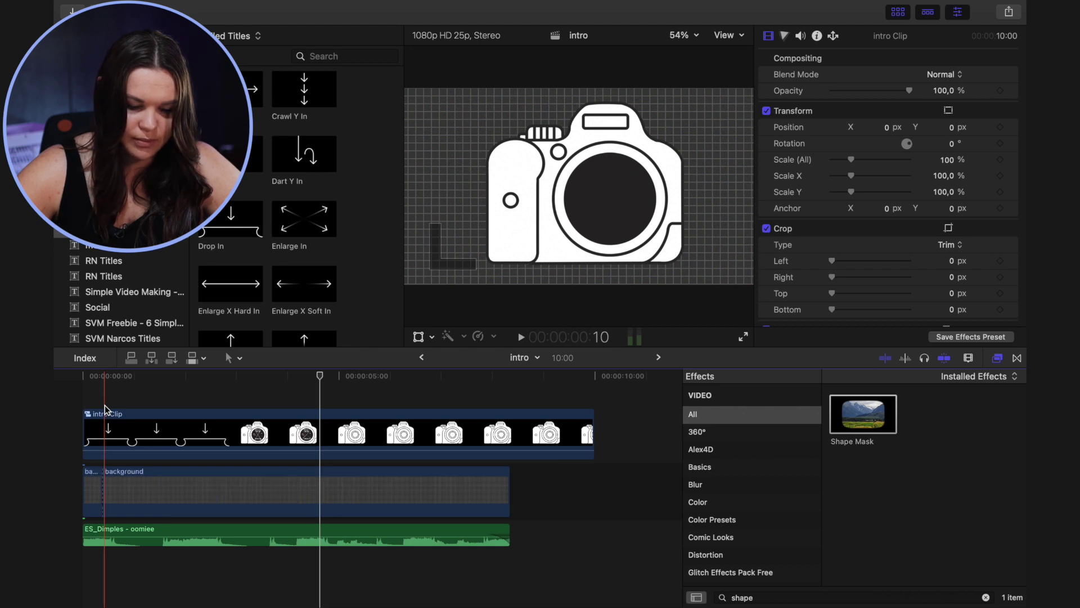
{"action": "key", "text": "super+z"}
{"action": "key", "text": "a"}
{"action": "left_click", "coordinate": [107, 419]}
{"action": "key", "text": "super+b"}
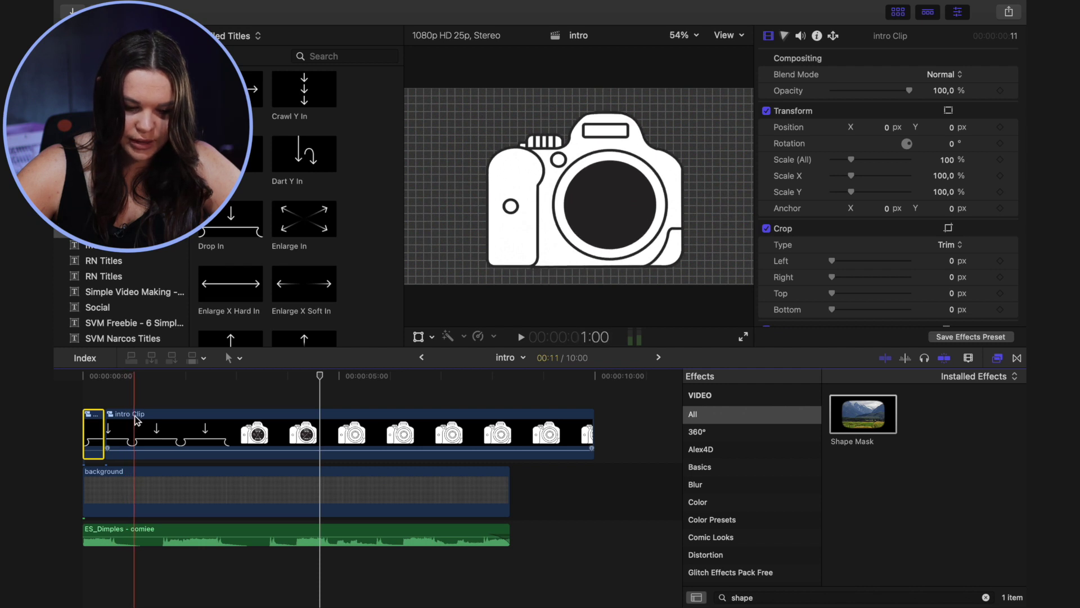
{"action": "key", "text": "super+b"}
{"action": "key", "text": "super+z"}
{"action": "left_click", "coordinate": [136, 420]}
{"action": "key", "text": "super+b"}
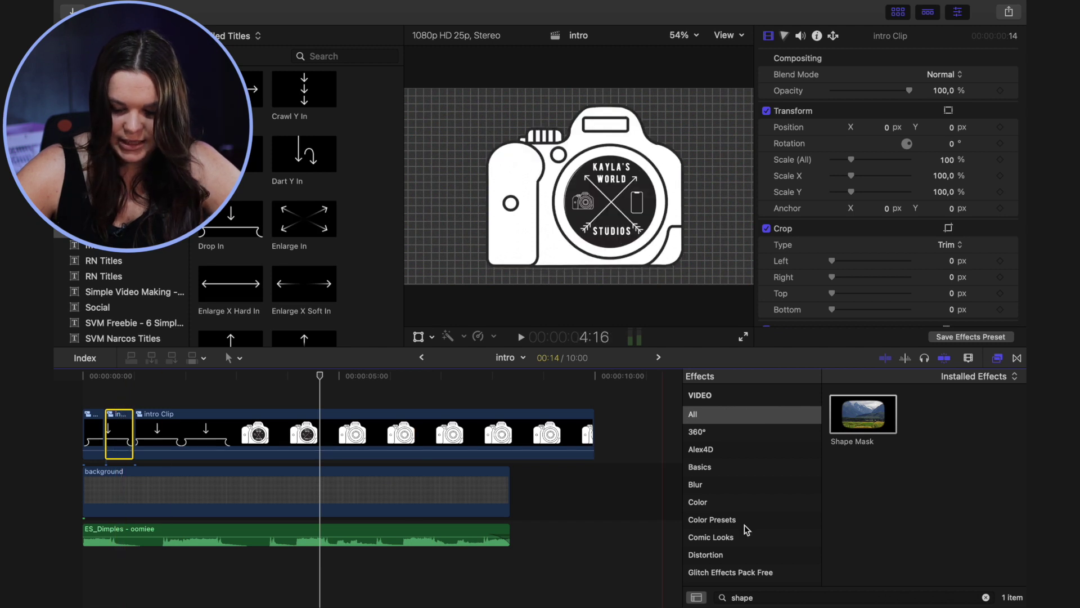
- Apply the Bad TV effect to the isolated intro Clip segment and shorten the segment to 10 frames
{"action": "left_click", "coordinate": [753, 595]}
{"action": "type", "text": "bad"}
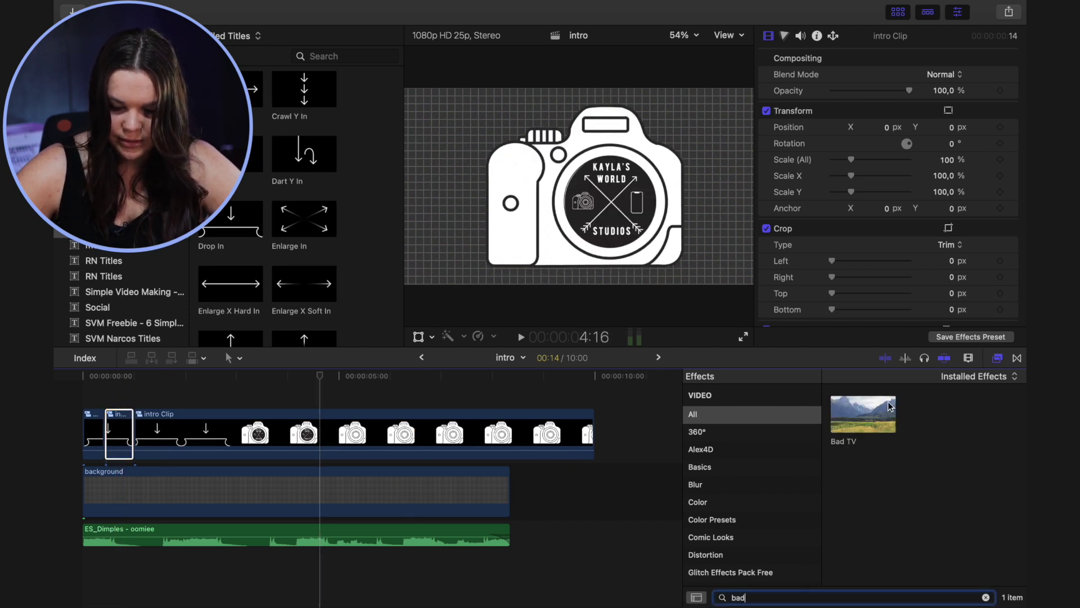
{"action": "left_click_drag", "start_coordinate": [868, 409], "coordinate": [118, 427]}
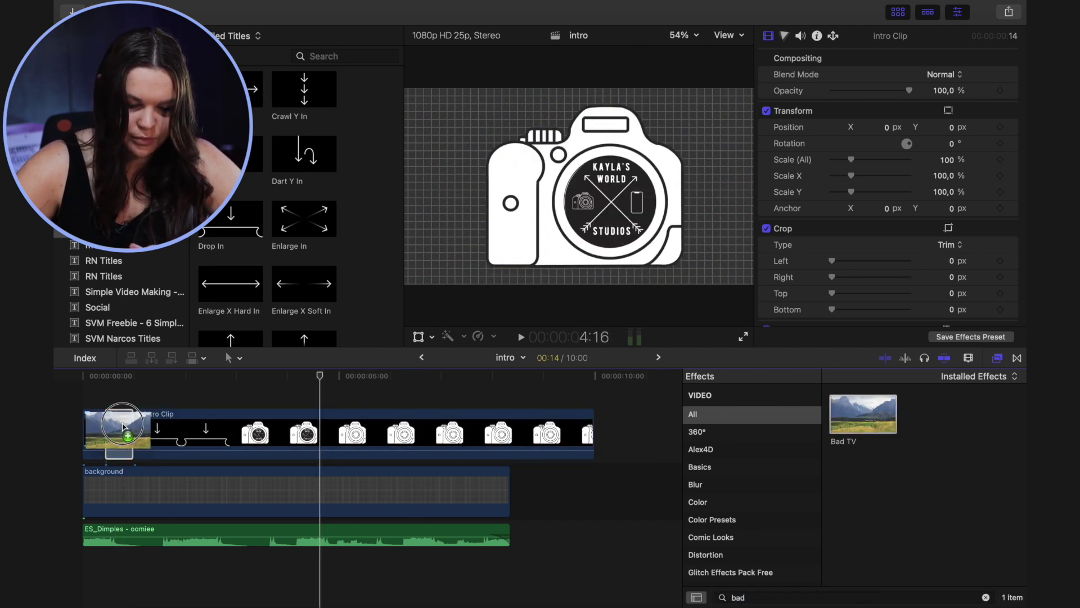
{"action": "key", "text": "space"}
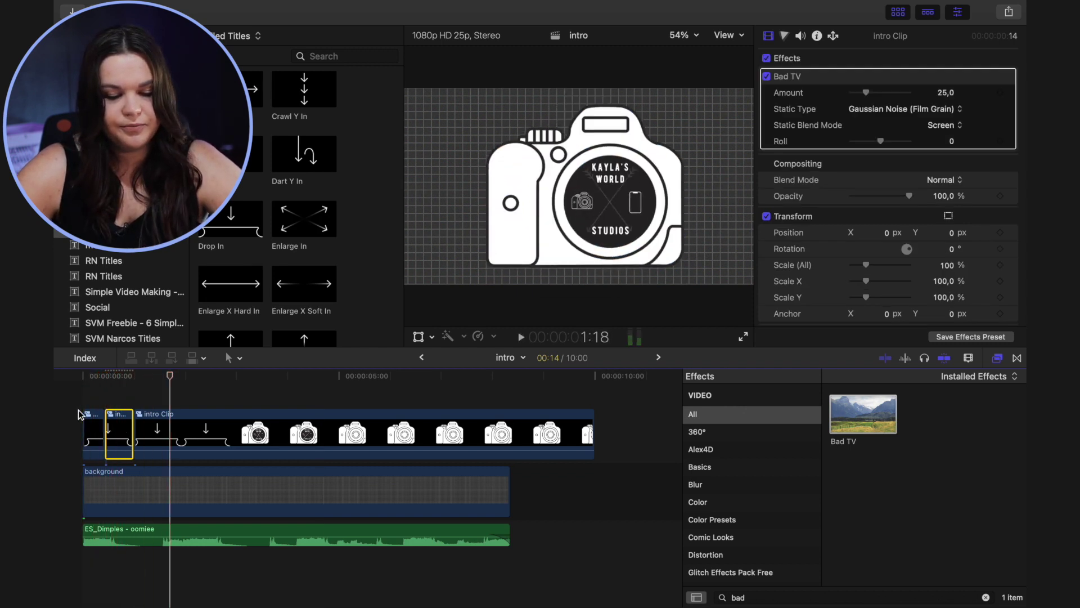
{"action": "left_click_drag", "start_coordinate": [134, 444], "coordinate": [125, 444]}
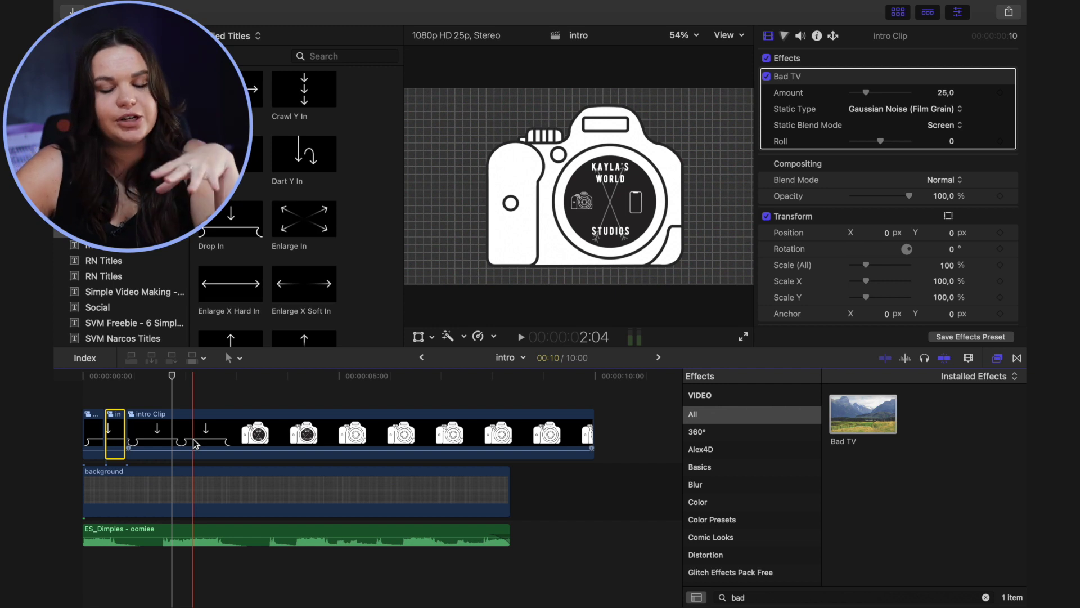
- Cut the last intro Clip segment at about 4:06 and delete the remainder after the cut
{"action": "key", "text": "s"}
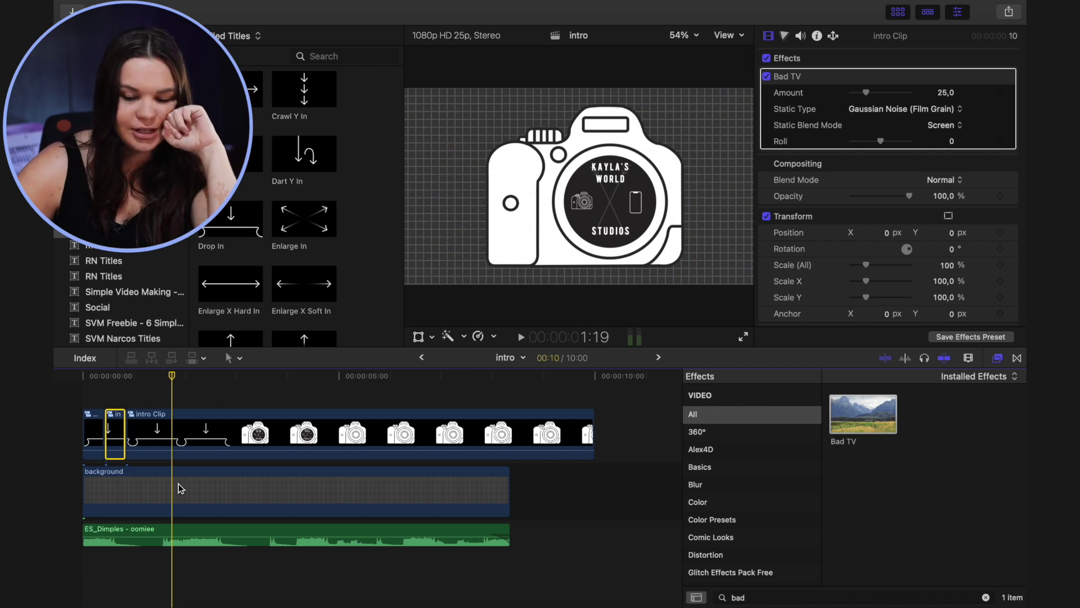
{"action": "key", "text": "space"}
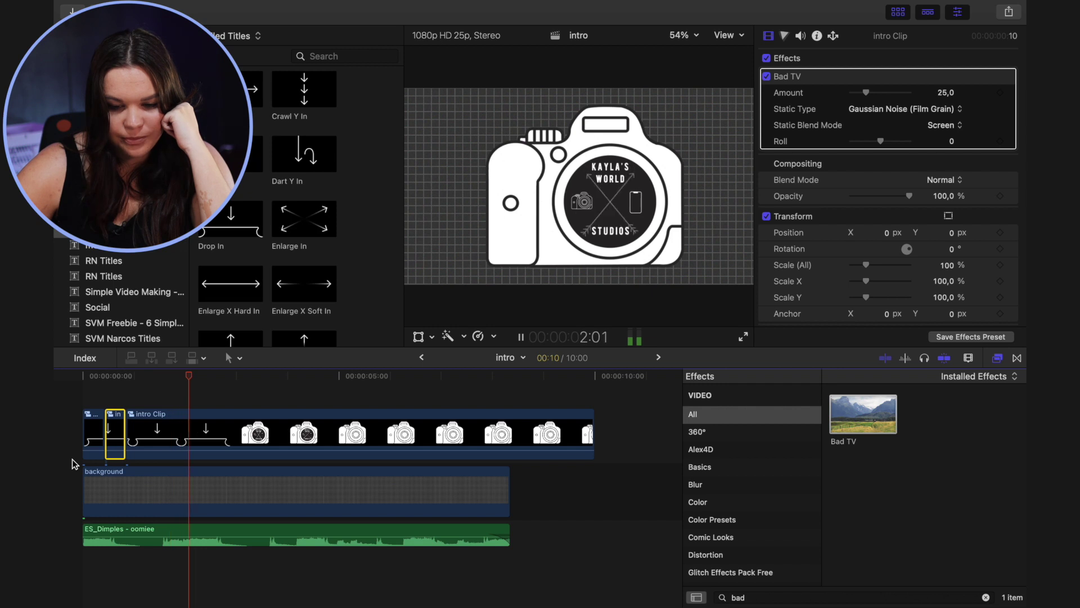
{"action": "key", "text": "space"}
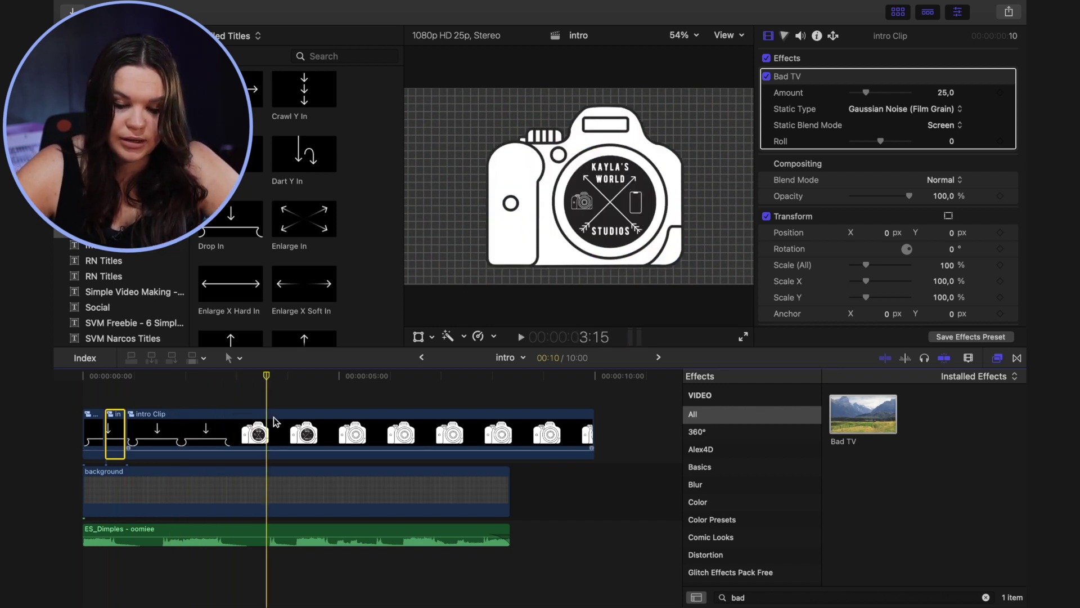
{"action": "left_click", "coordinate": [299, 429]}
{"action": "key", "text": "super+b"}
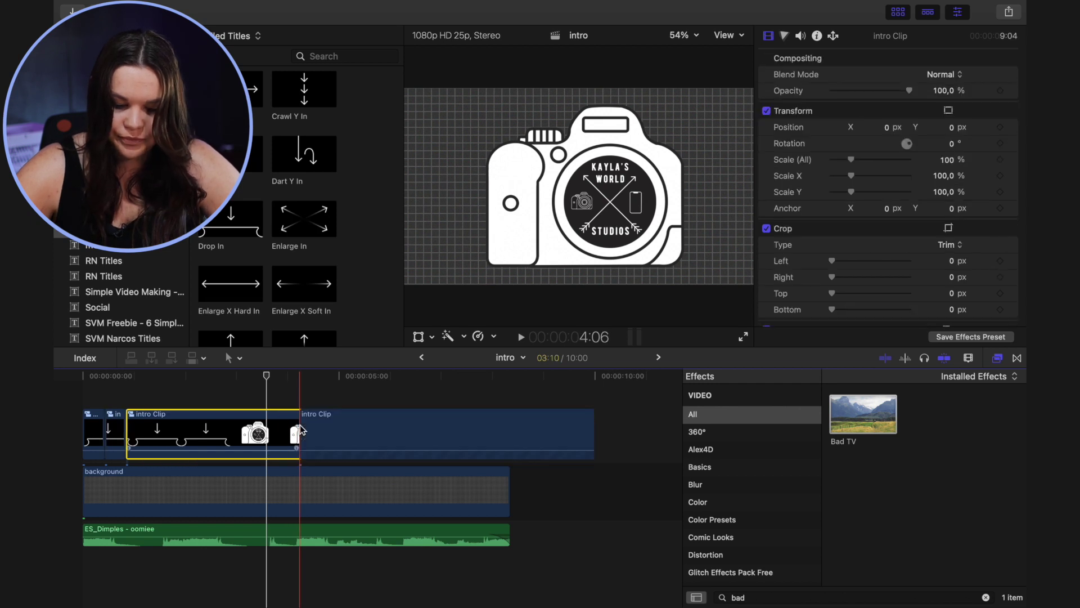
{"action": "key", "text": "Delete"}
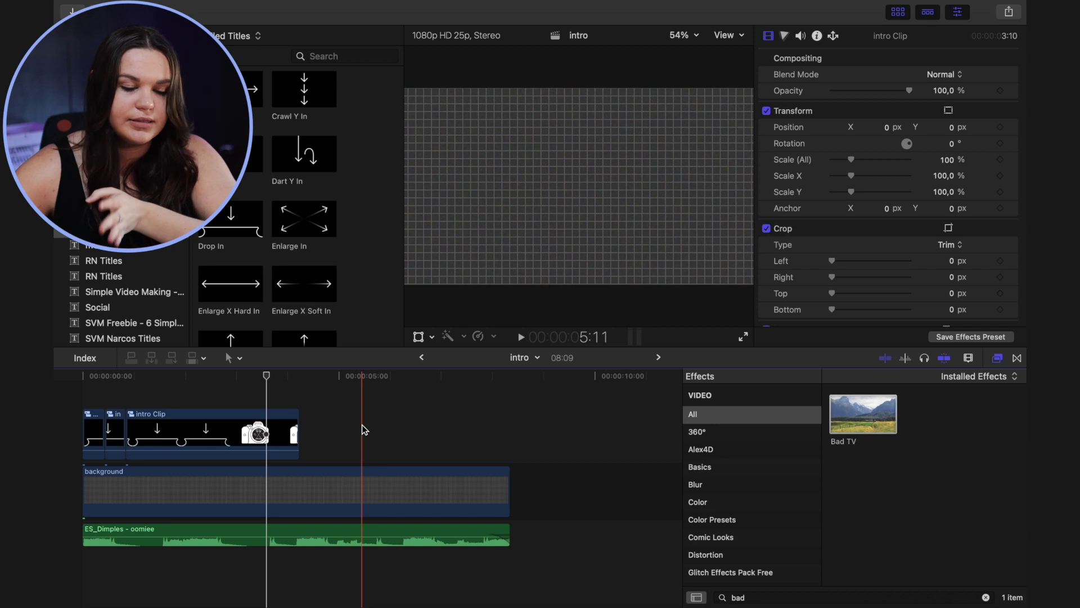
- Place the iphone orange graphic on the timeline directly after the last intro Clip segment and set the playhead at 5:10
{"action": "key", "text": "super+1"}
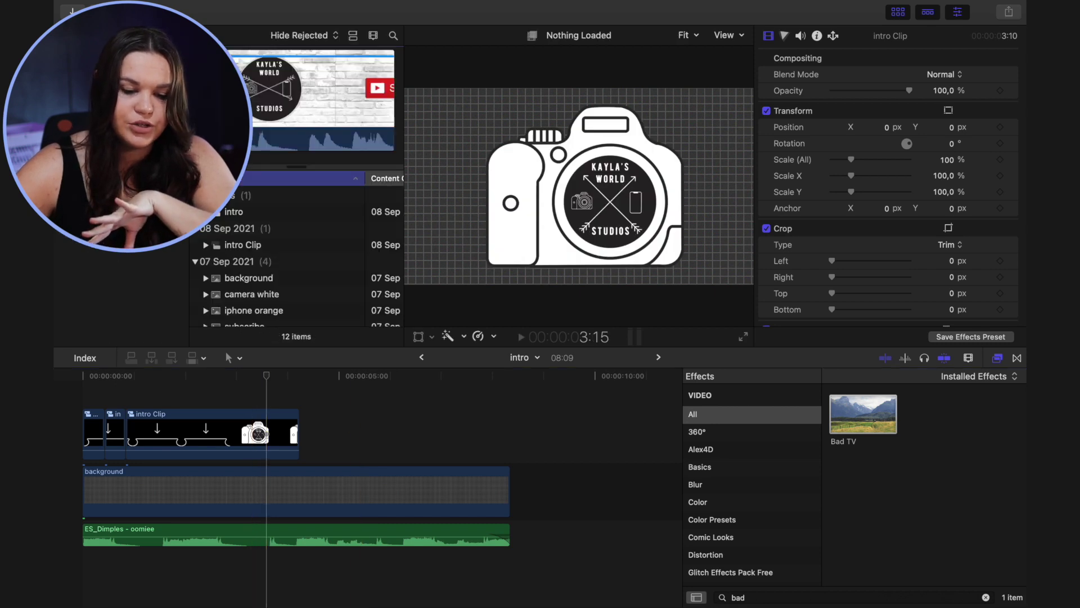
{"action": "scroll", "coordinate": [241, 217], "scroll_direction": "down", "scroll_amount": 5}
{"action": "left_click", "coordinate": [243, 225]}
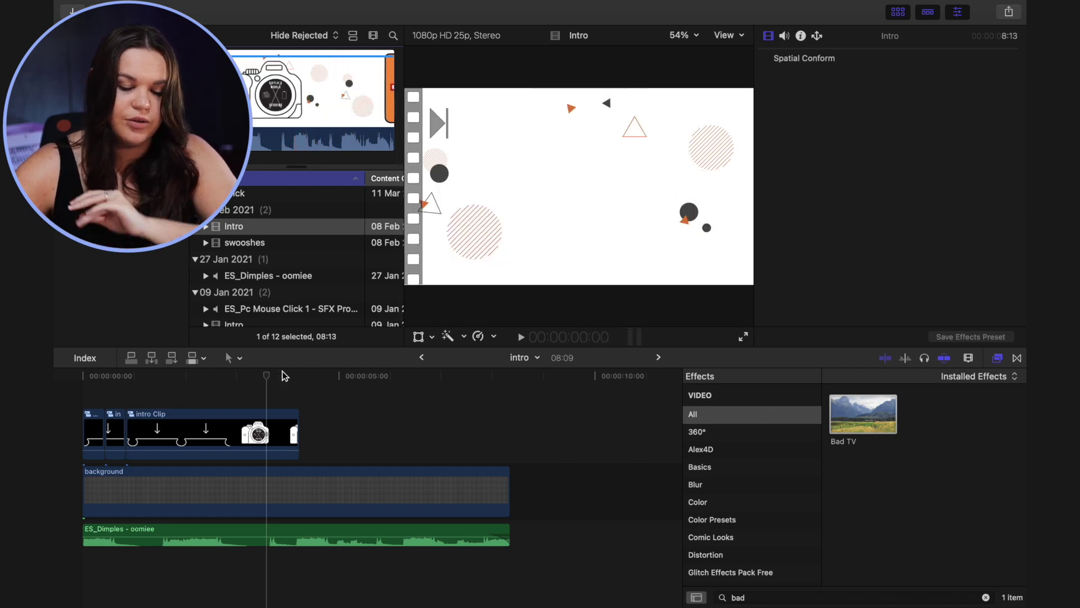
{"action": "left_click", "coordinate": [297, 427]}
{"action": "scroll", "coordinate": [283, 273], "scroll_direction": "up", "scroll_amount": 5}
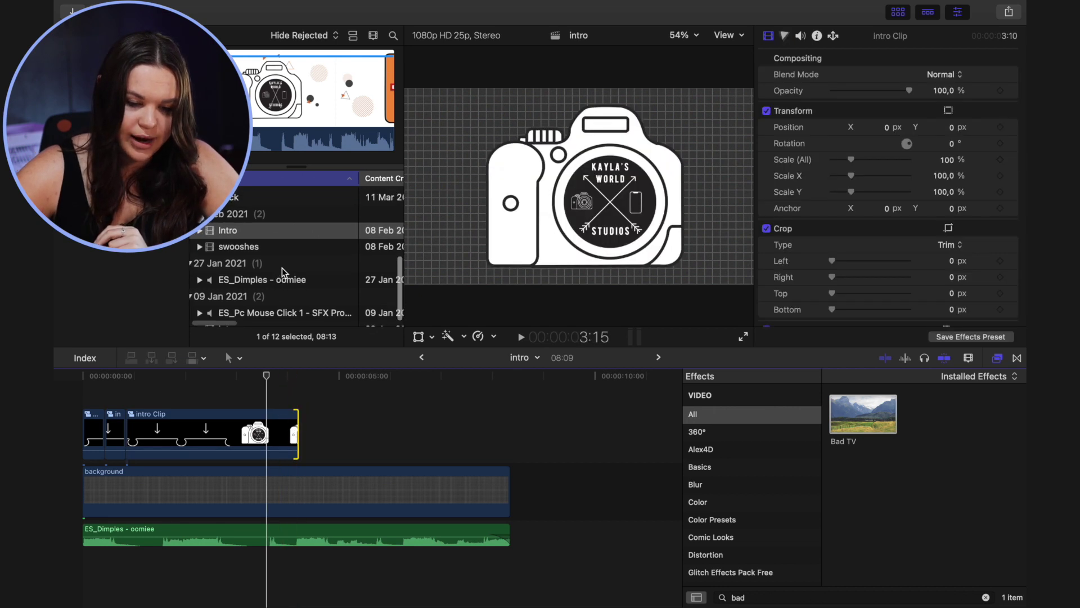
{"action": "scroll", "coordinate": [241, 305], "scroll_direction": "down", "scroll_amount": 1}
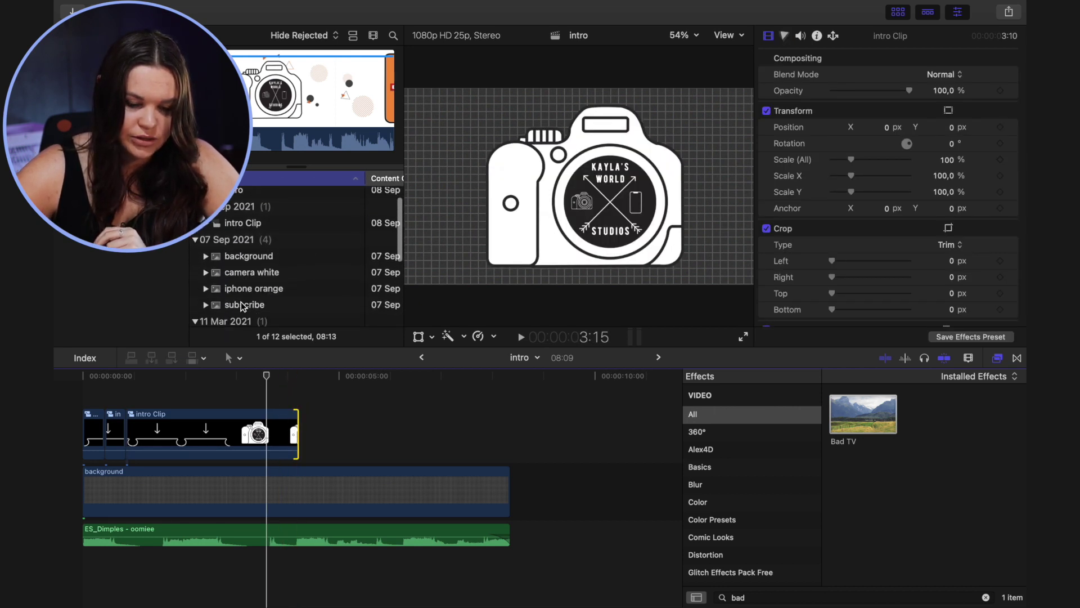
{"action": "left_click", "coordinate": [247, 288]}
{"action": "left_click_drag", "start_coordinate": [245, 298], "coordinate": [333, 426]}
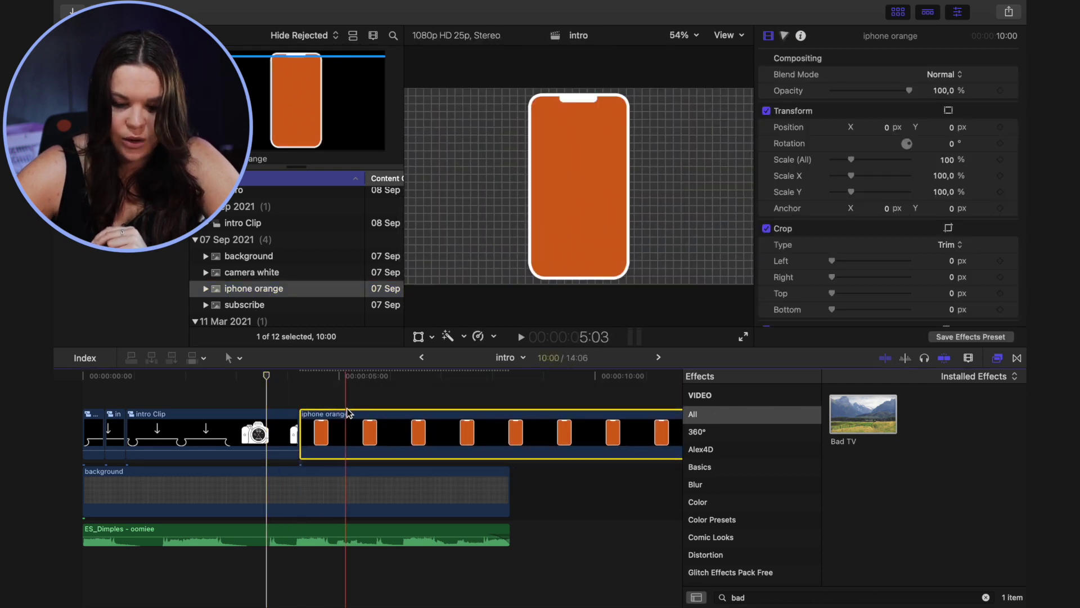
{"action": "left_click", "coordinate": [360, 394]}
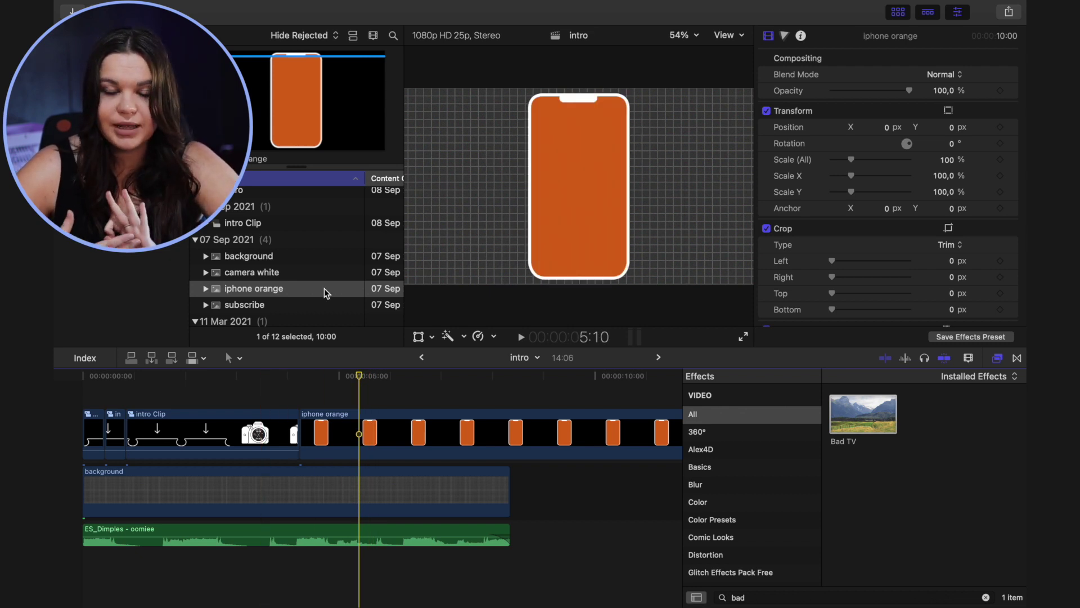
{"action": "scroll", "coordinate": [324, 288], "scroll_direction": "down", "scroll_amount": 5}
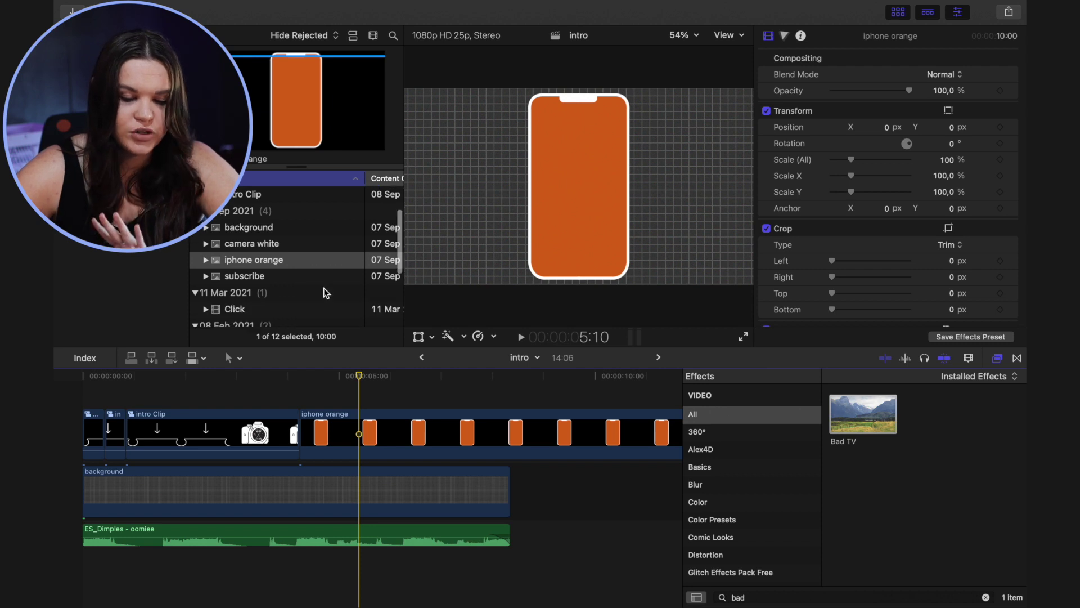
- Place the subscribe graphic above the start of the iphone orange clip and scale it up to 124%
{"action": "left_click_drag", "start_coordinate": [284, 226], "coordinate": [310, 394]}
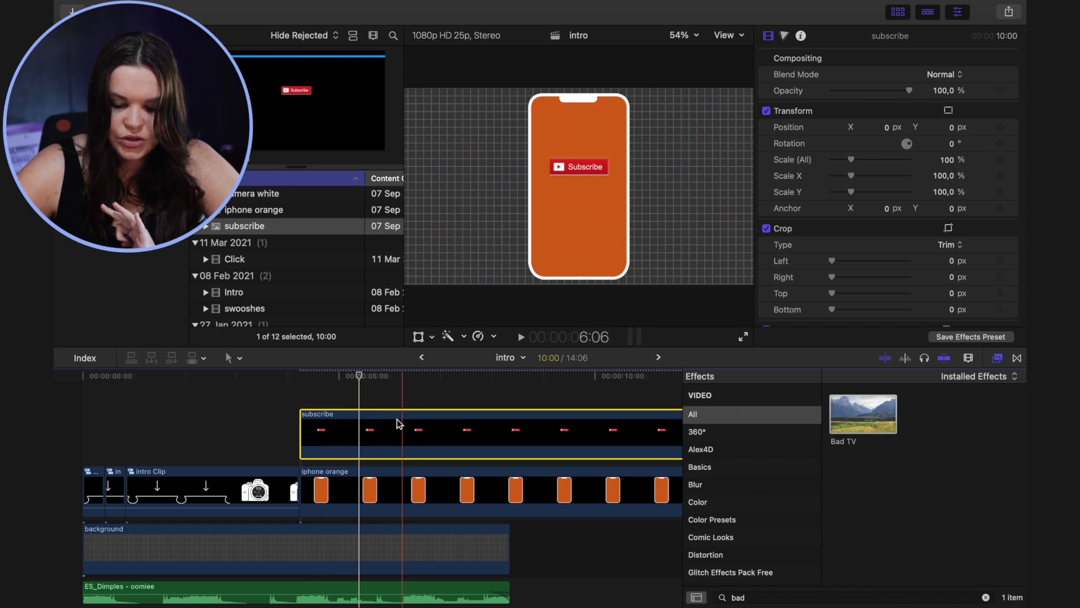
{"action": "left_click_drag", "start_coordinate": [949, 164], "coordinate": [964, 163]}
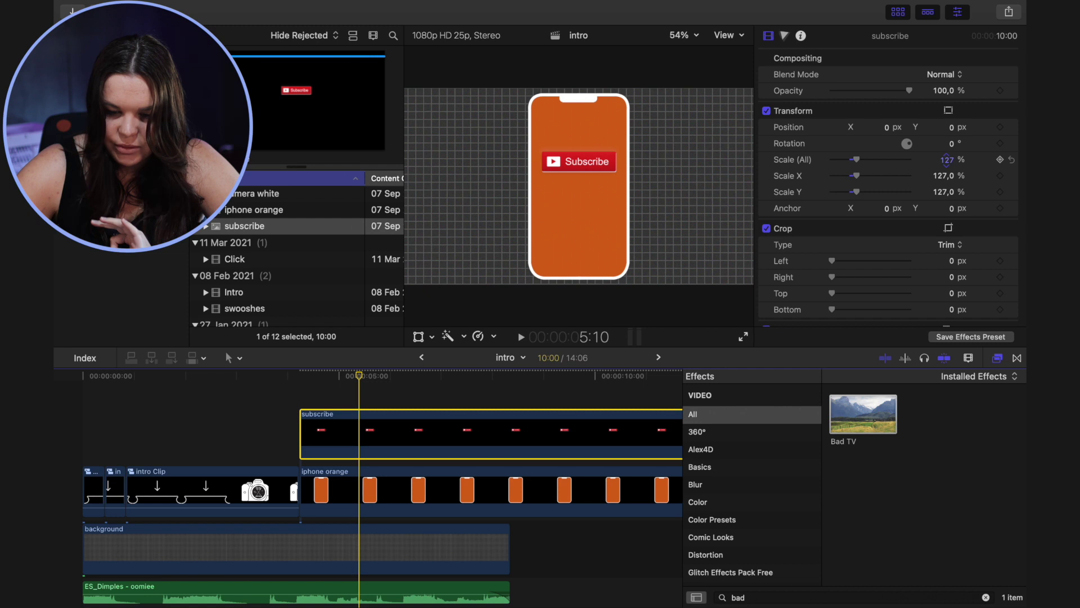
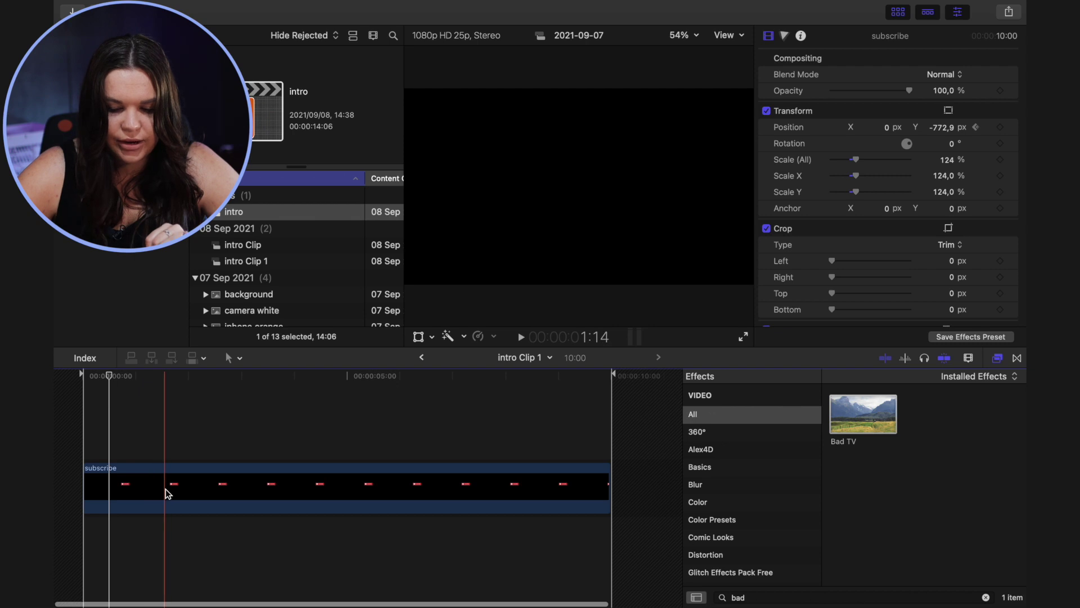
- Keyframe the subscribe graphic's Y position to -25.9 px at about 1:13 inside intro Clip 1, and preview the rise in the intro timeline
{"action": "left_click", "coordinate": [165, 488]}
{"action": "left_click", "coordinate": [164, 487]}
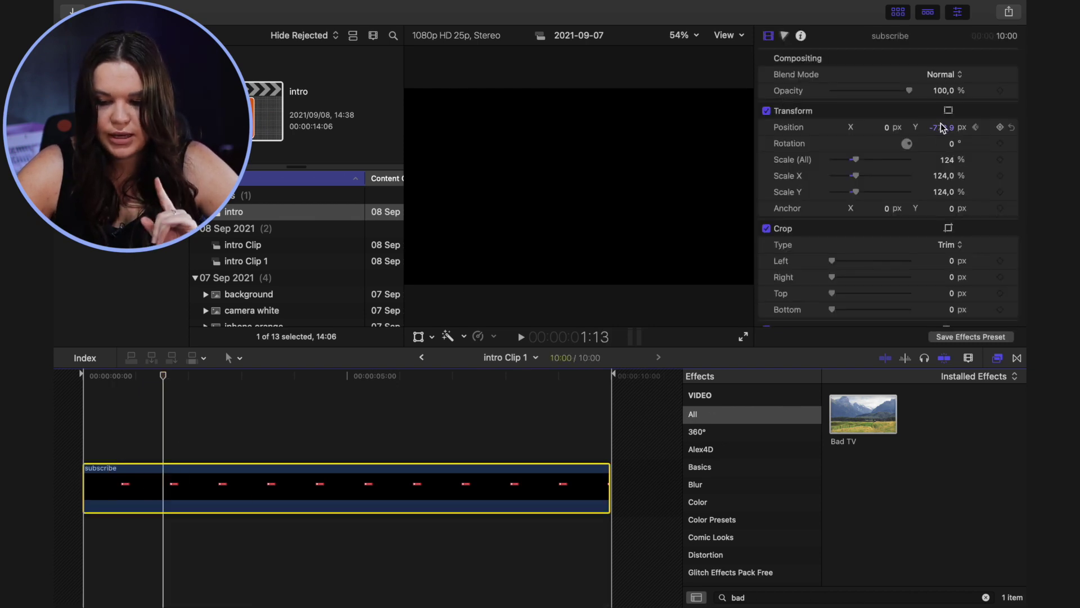
{"action": "mouse_move", "coordinate": [943, 131]}
{"action": "left_mouse_down"}
{"action": "mouse_move", "coordinate": [946, 55]}
{"action": "mouse_move", "coordinate": [943, 131]}
{"action": "left_mouse_up"}
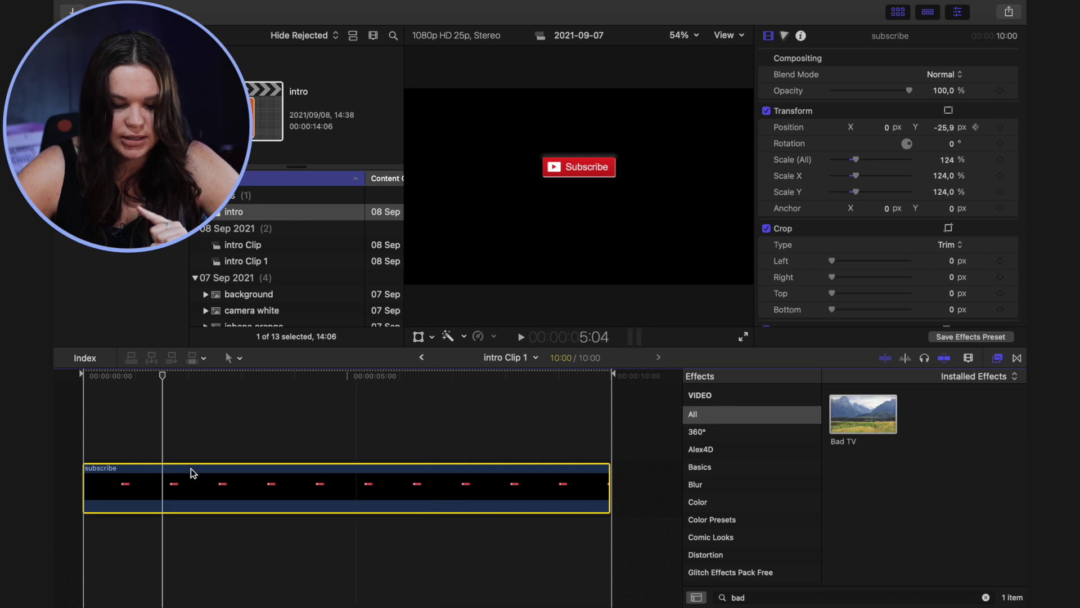
{"action": "key", "text": "space"}
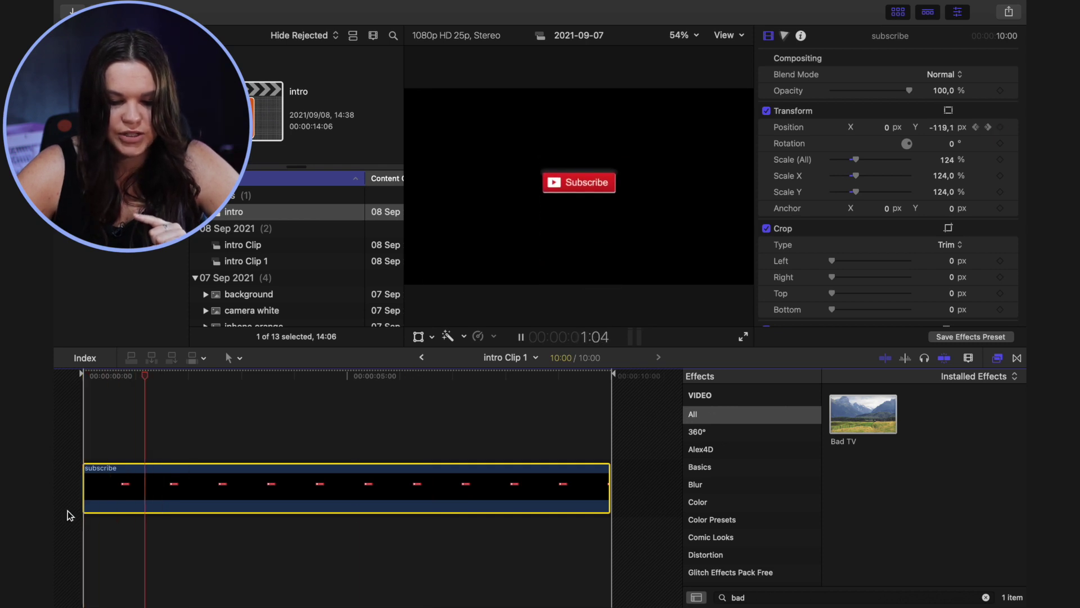
{"action": "key", "text": "space"}
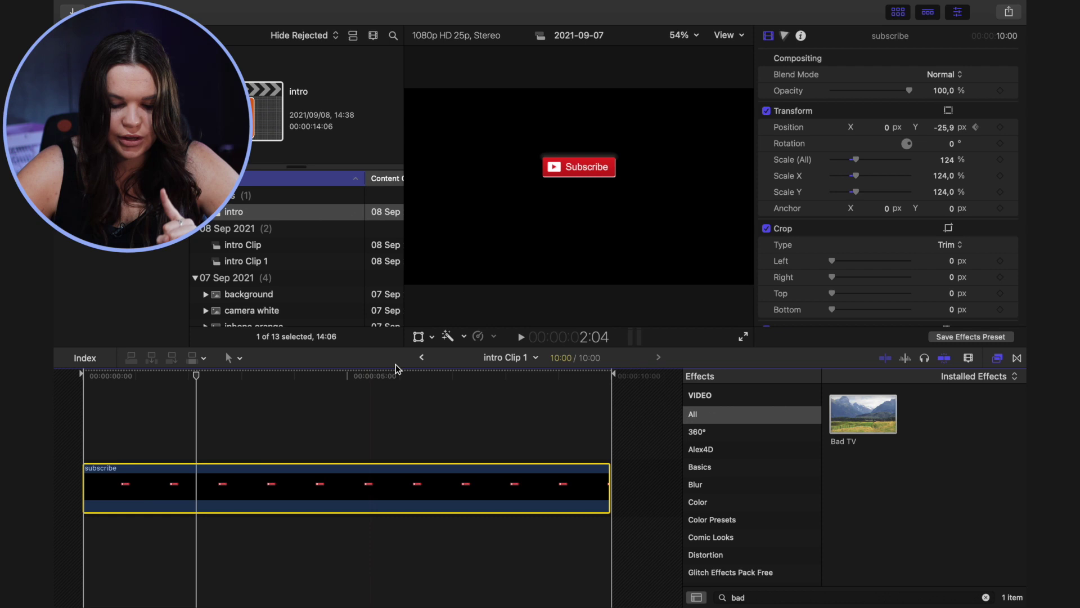
{"action": "left_click", "coordinate": [421, 357]}
{"action": "key", "text": "space"}
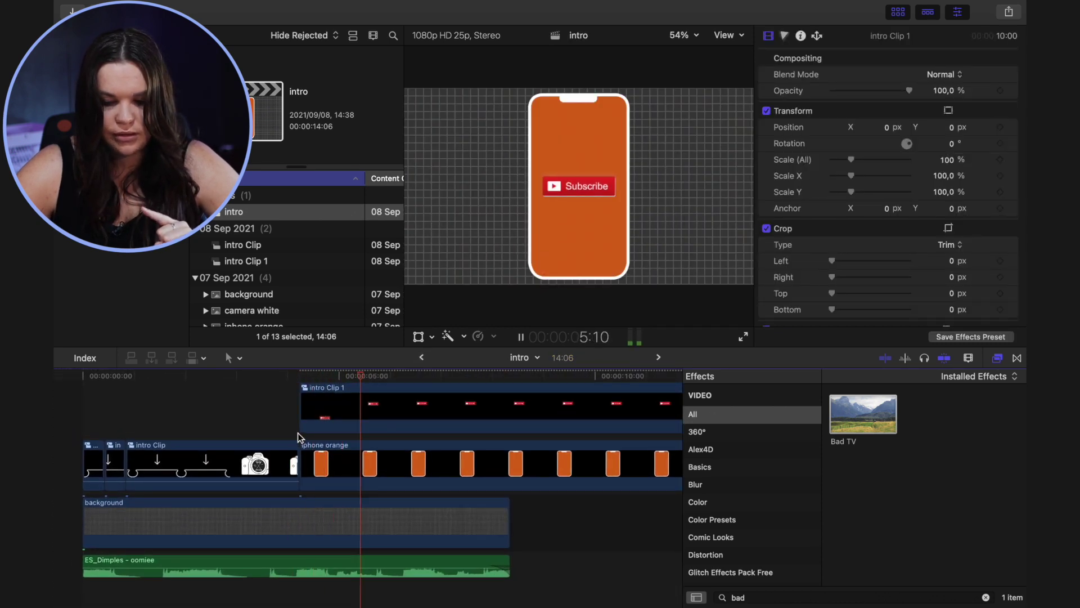
{"action": "key", "text": "space"}
{"action": "key", "text": "space"}
{"action": "key", "text": "space"}
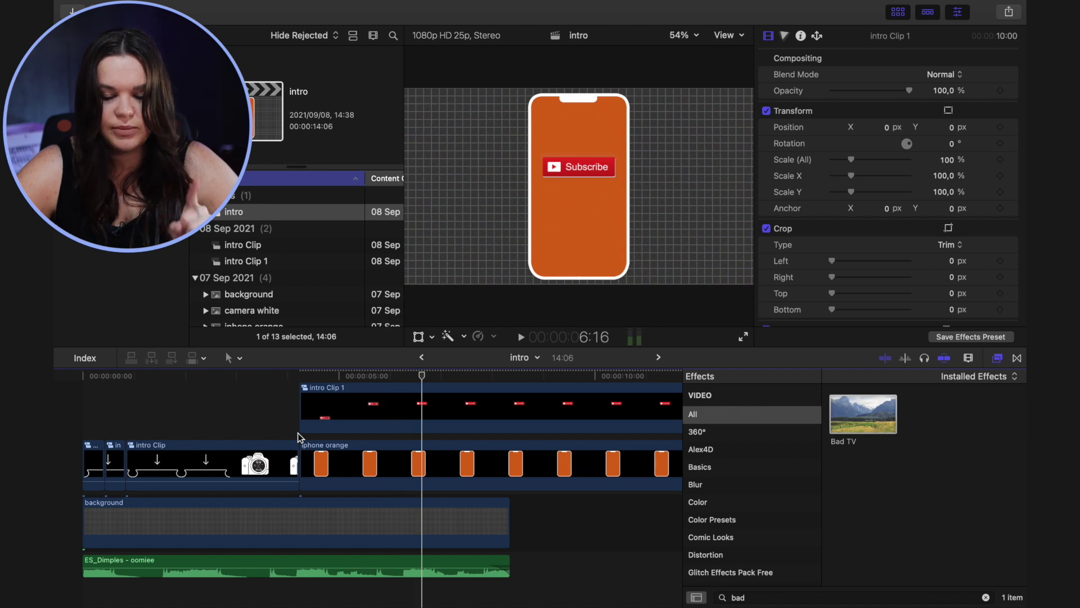
- Speed up intro Clip 1 to 2x and play back the faster Subscribe button animation
{"action": "scroll", "coordinate": [308, 444], "scroll_direction": "up", "scroll_amount": 1}
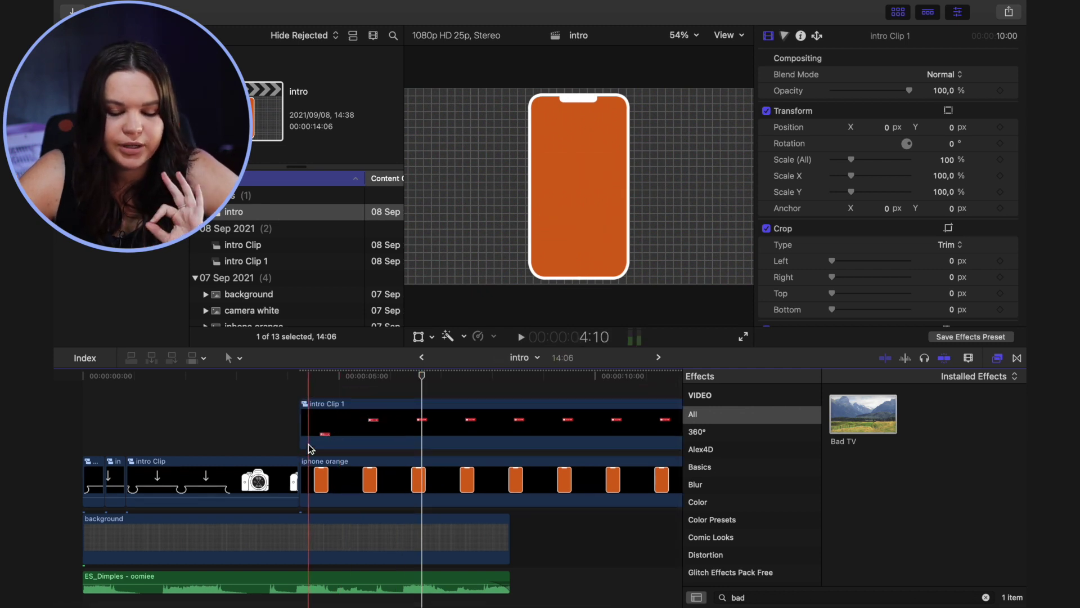
{"action": "left_click", "coordinate": [302, 416]}
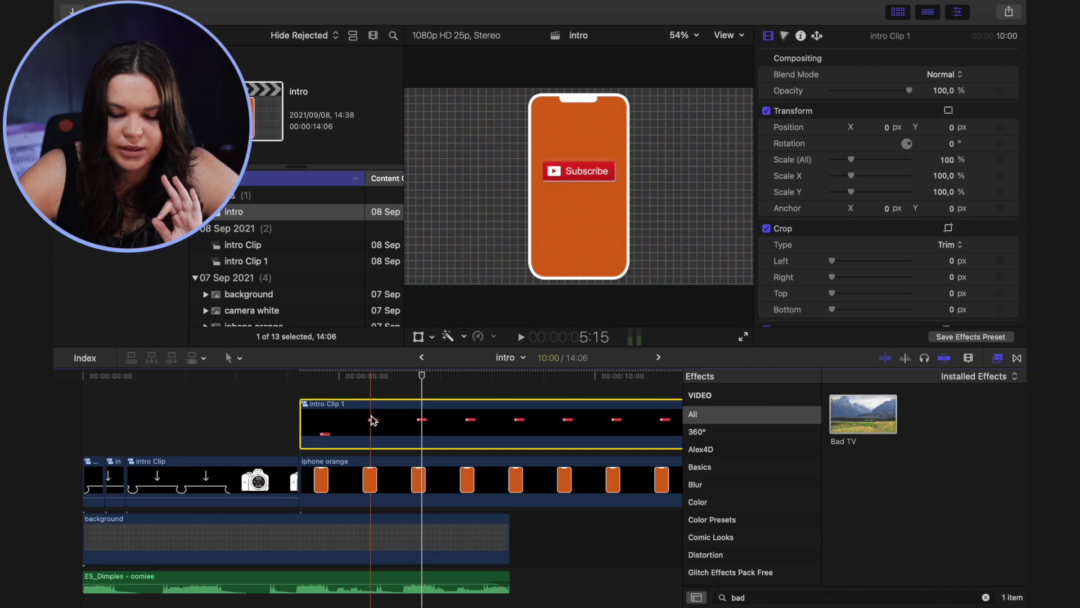
{"action": "left_click", "coordinate": [493, 336]}
{"action": "mouse_move", "coordinate": [520, 365]}
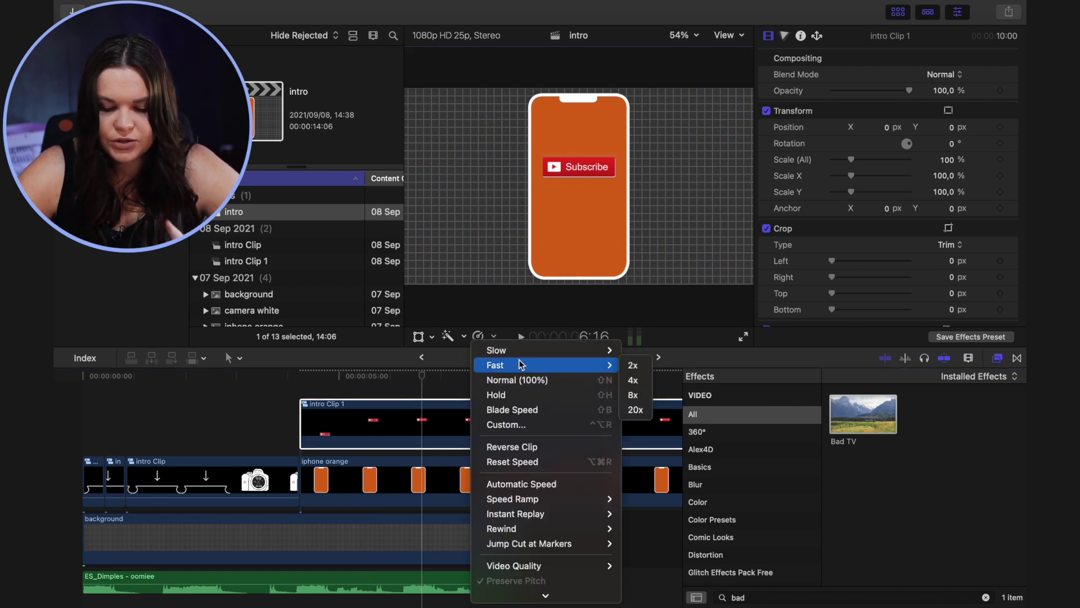
{"action": "left_click", "coordinate": [632, 367]}
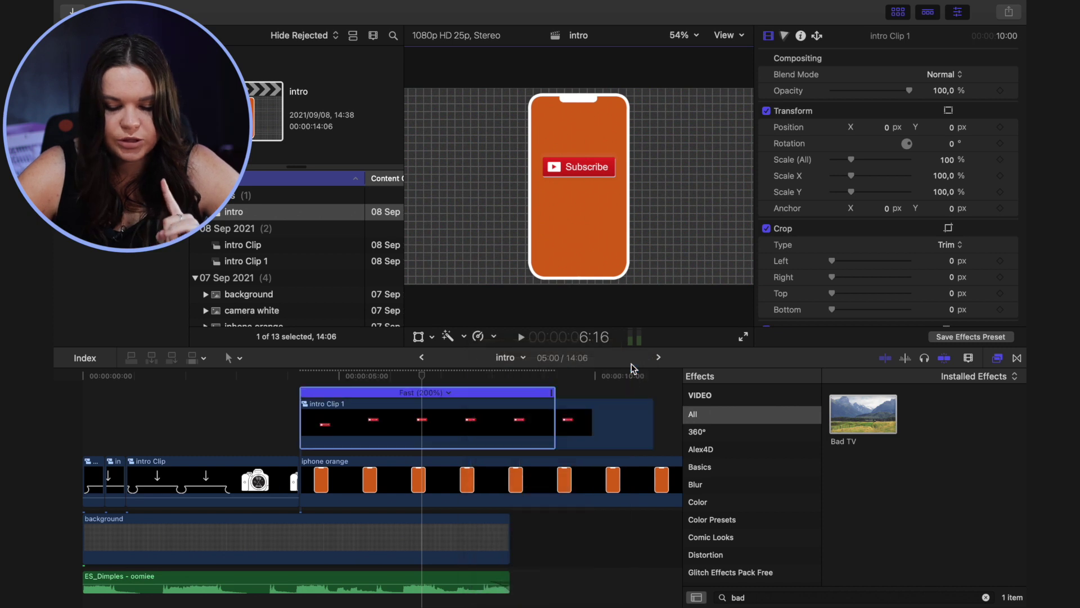
{"action": "key", "text": "space"}
{"action": "key", "text": "space"}
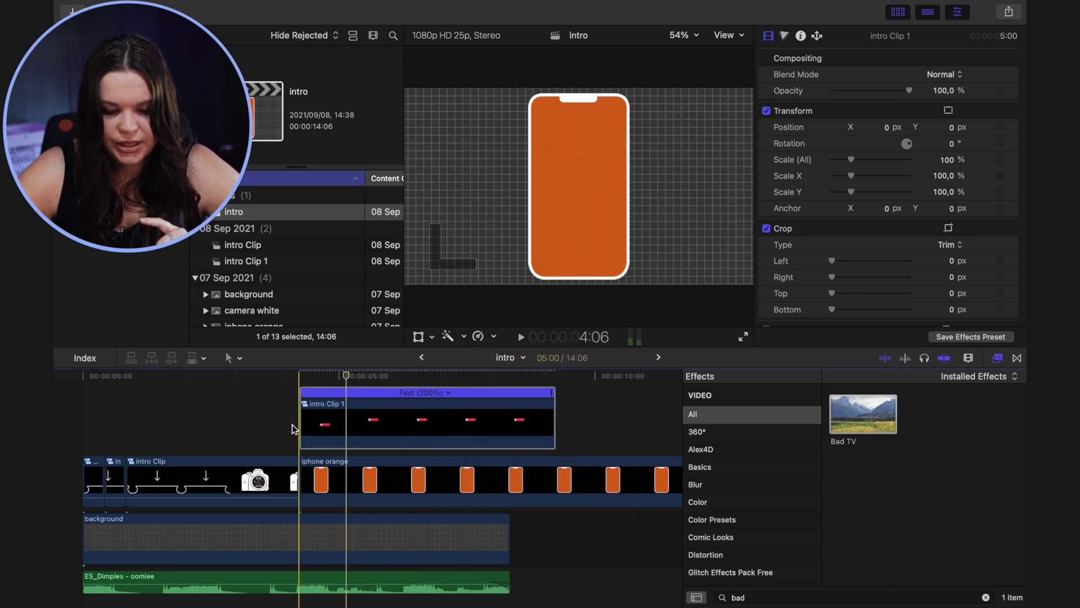
{"action": "key", "text": "space"}
{"action": "key", "text": "space"}
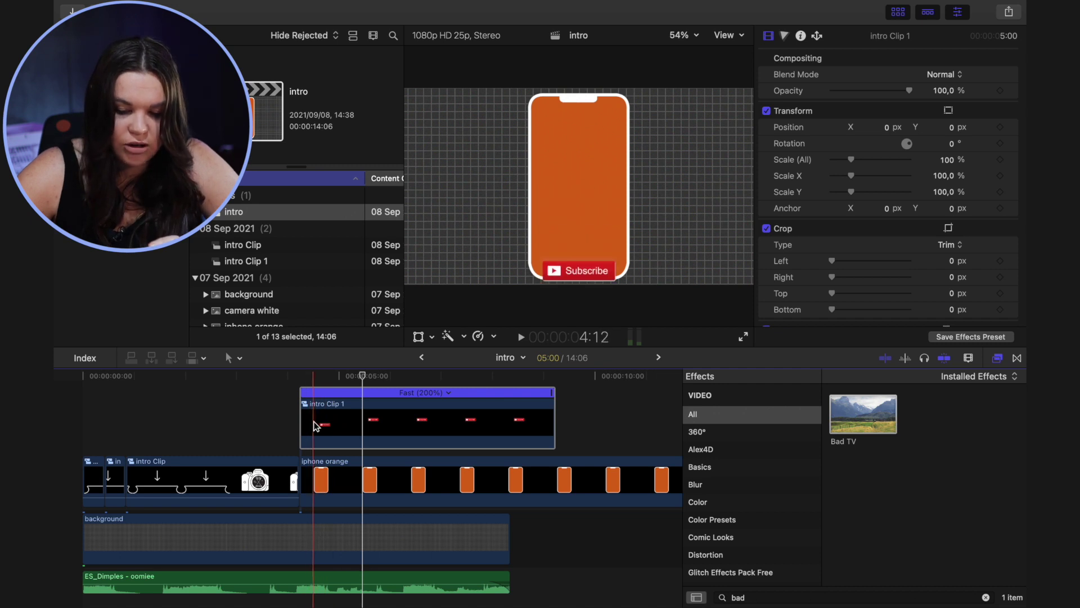
- Crop the bottom of intro Clip 1 by 45 px to keep the Subscribe button inside the phone frame, and play it back
{"action": "left_click", "coordinate": [313, 385]}
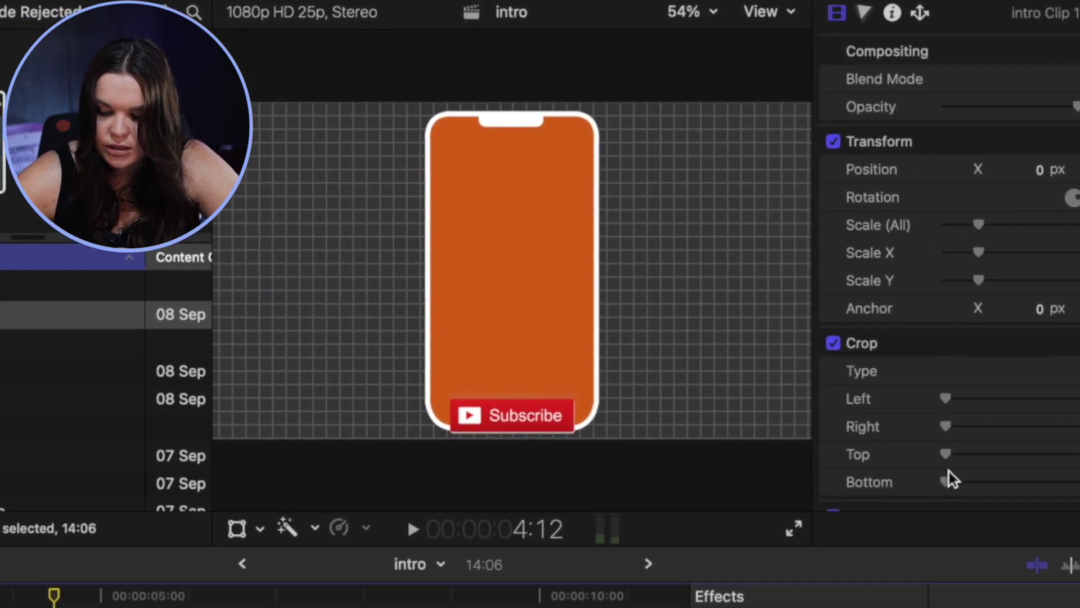
{"action": "left_click", "coordinate": [832, 310]}
{"action": "left_click_drag", "start_coordinate": [946, 482], "coordinate": [950, 481]}
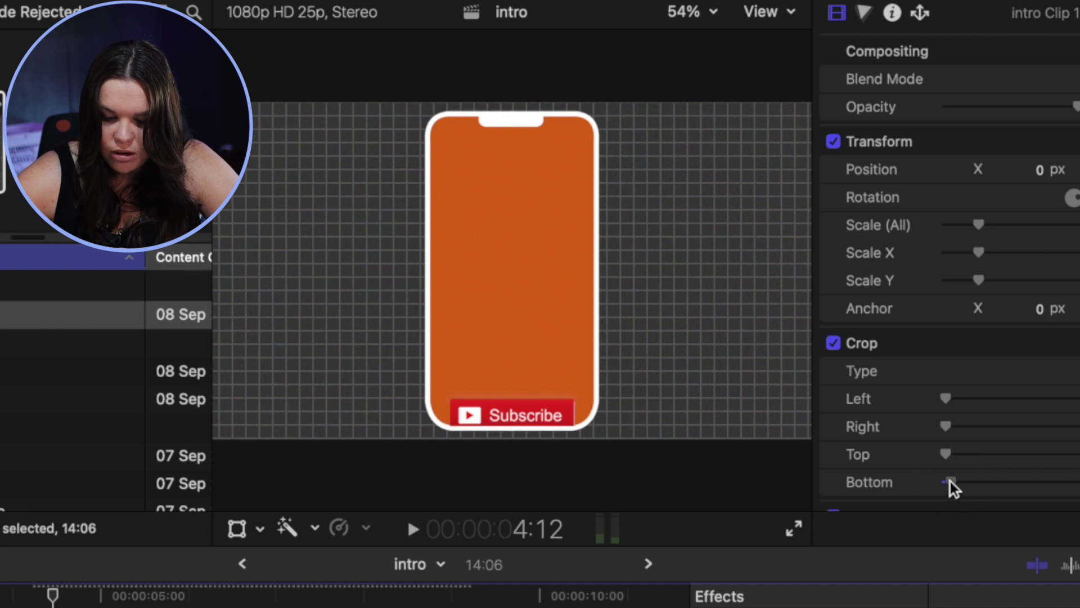
{"action": "left_click", "coordinate": [951, 482]}
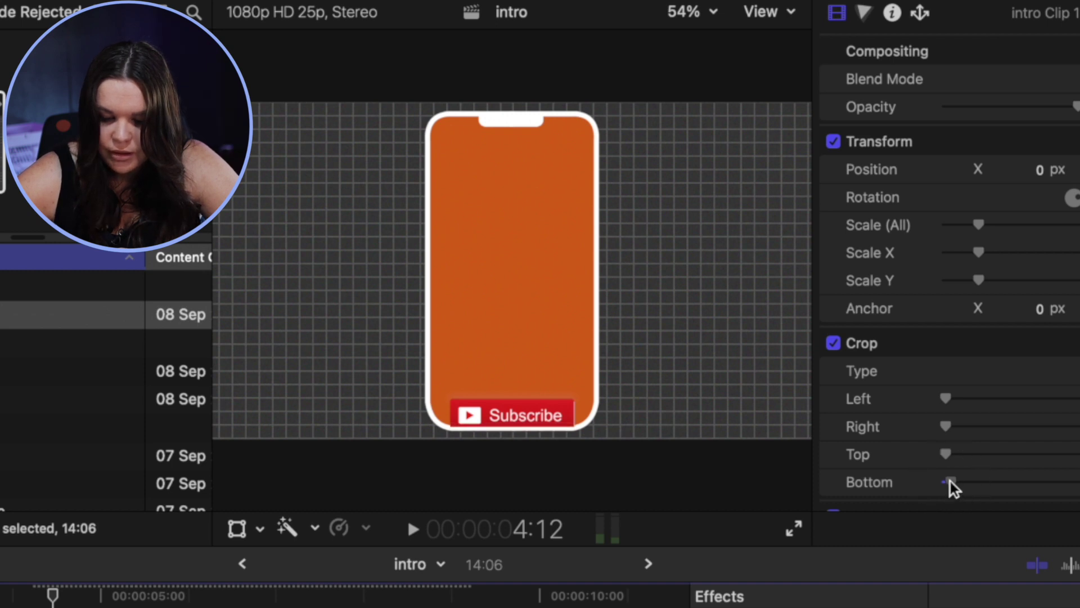
{"action": "left_click", "coordinate": [951, 482]}
{"action": "left_click", "coordinate": [951, 481]}
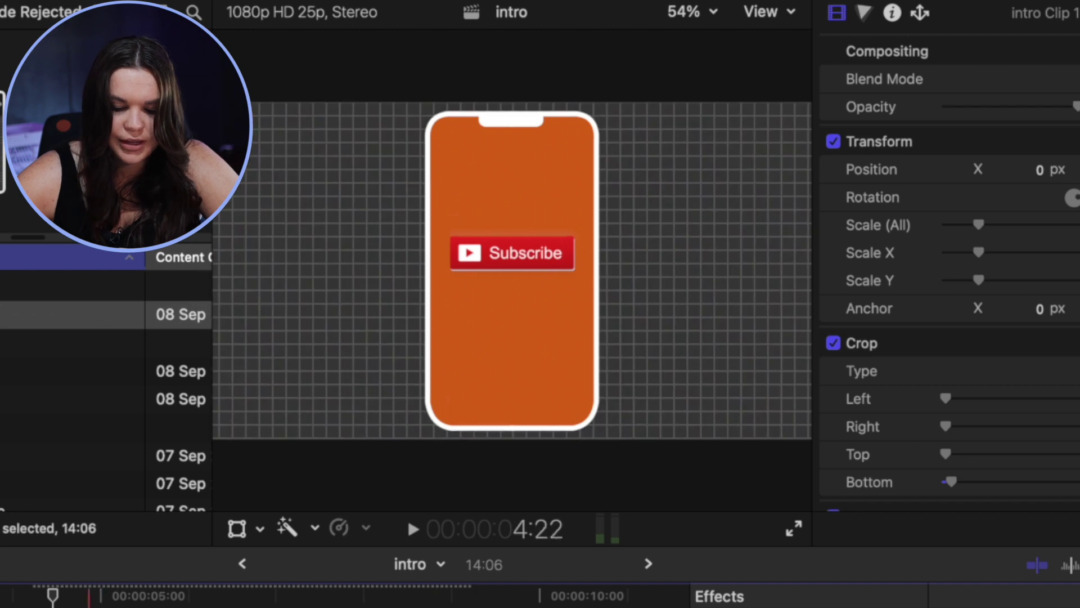
{"action": "key", "text": "space"}
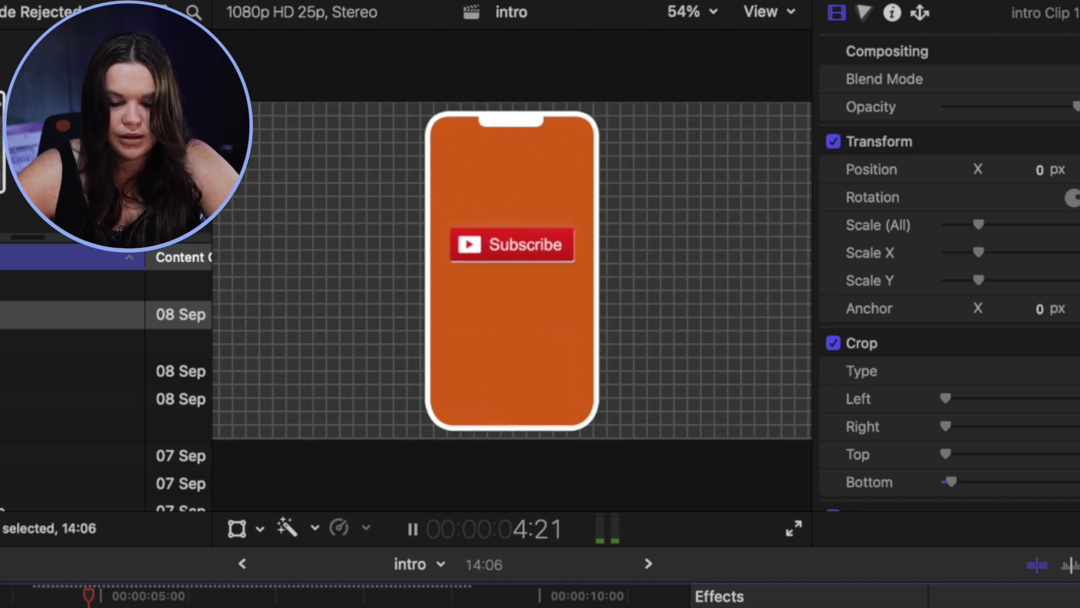
{"action": "key", "text": "space"}
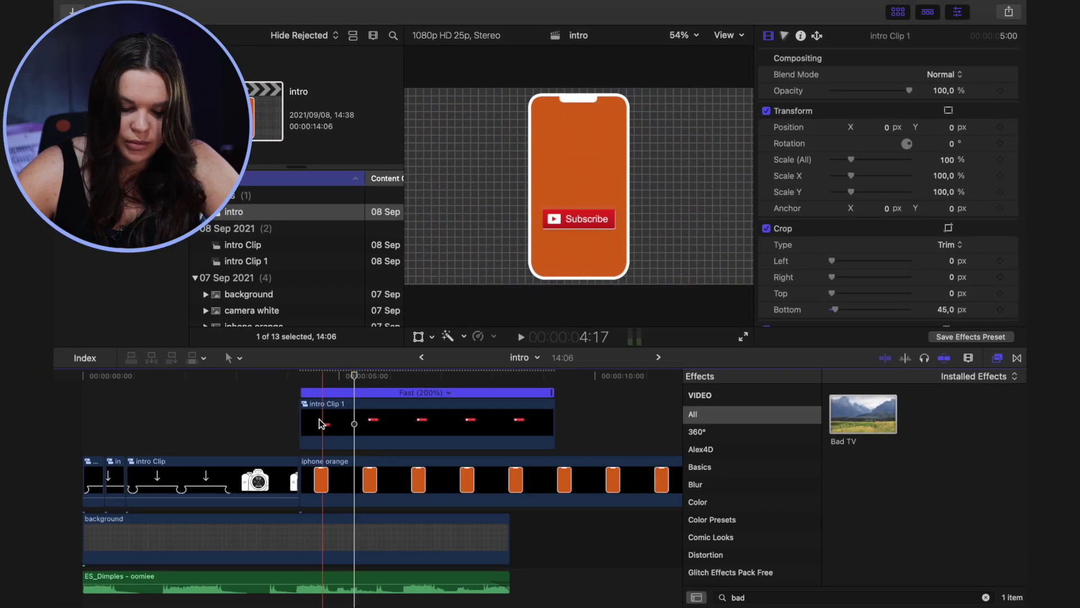
{"action": "key", "text": "space"}
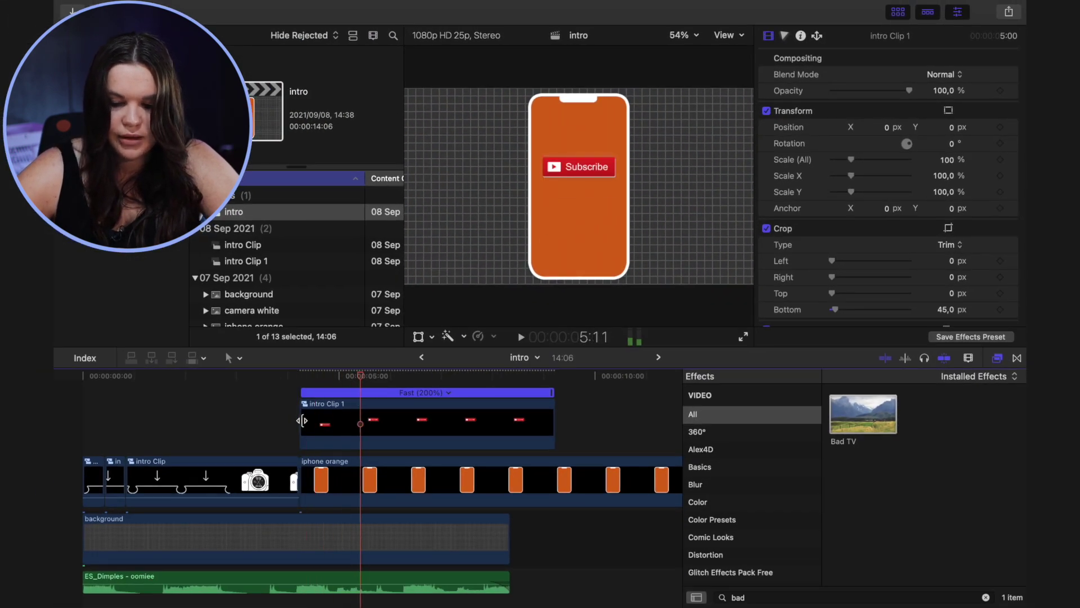
- Place the green-screen Click clip above intro Clip 1 from 5:06 and add a marker to it at 6:07
{"action": "scroll", "coordinate": [338, 428], "scroll_direction": "up", "scroll_amount": 1}
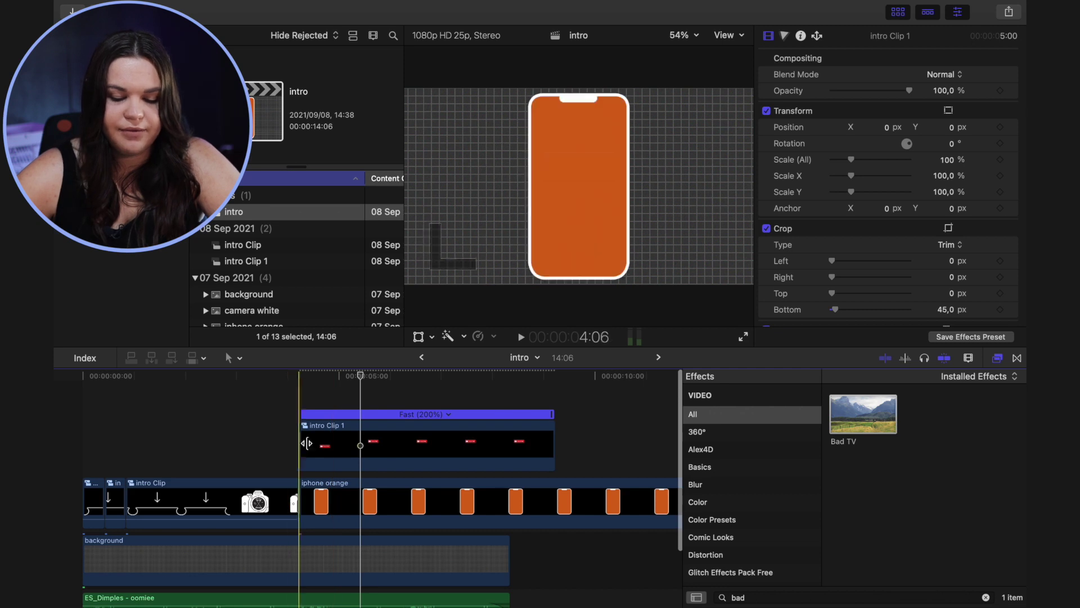
{"action": "scroll", "coordinate": [339, 465], "scroll_direction": "down", "scroll_amount": 3}
{"action": "scroll", "coordinate": [339, 465], "scroll_direction": "up", "scroll_amount": 3}
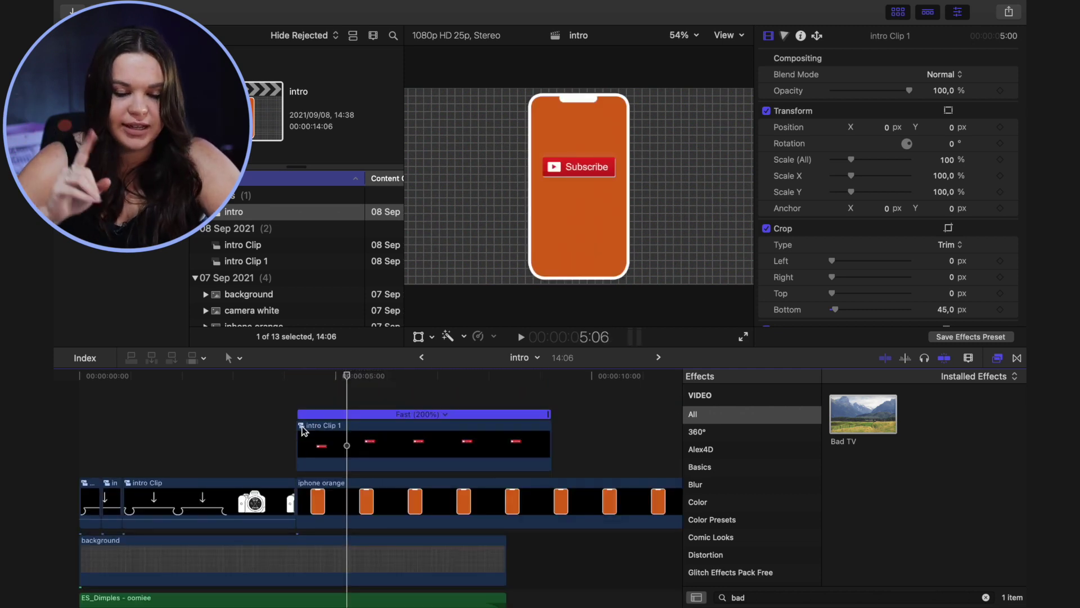
{"action": "scroll", "coordinate": [248, 274], "scroll_direction": "down", "scroll_amount": 5}
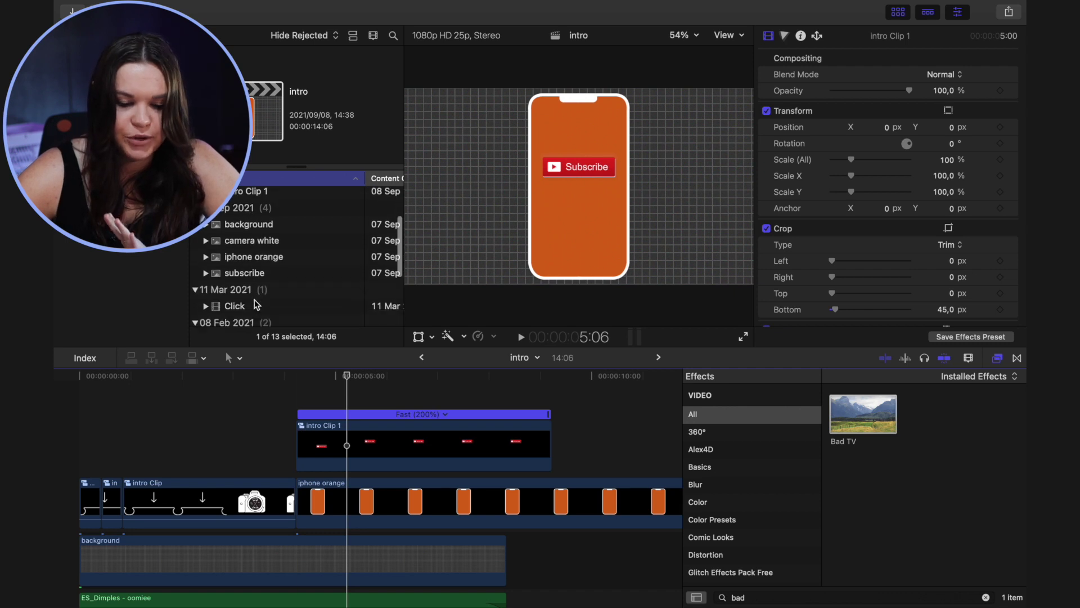
{"action": "left_click", "coordinate": [234, 249]}
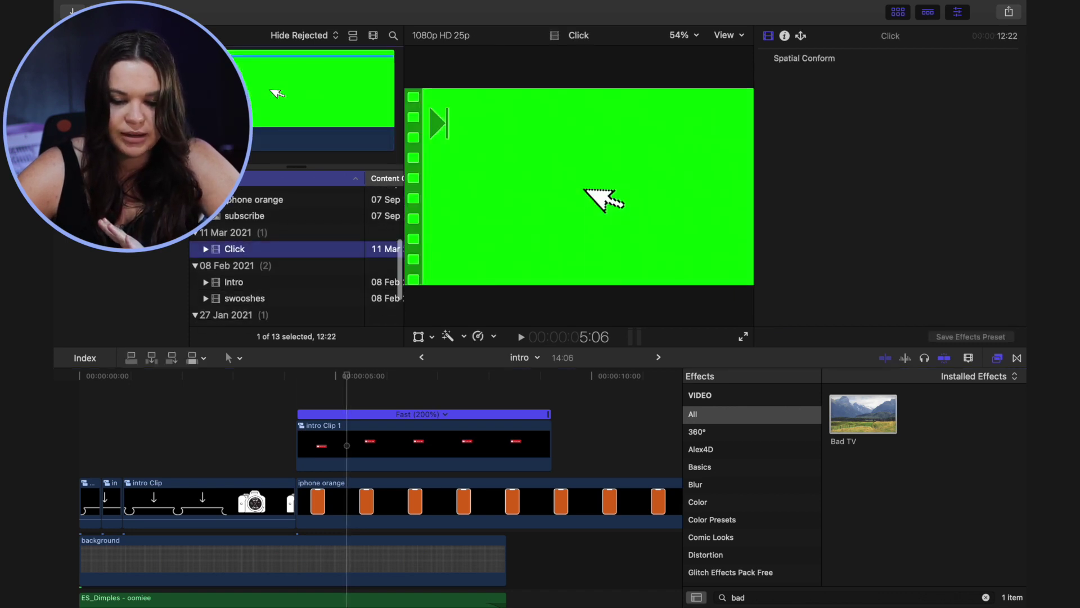
{"action": "left_click", "coordinate": [314, 100]}
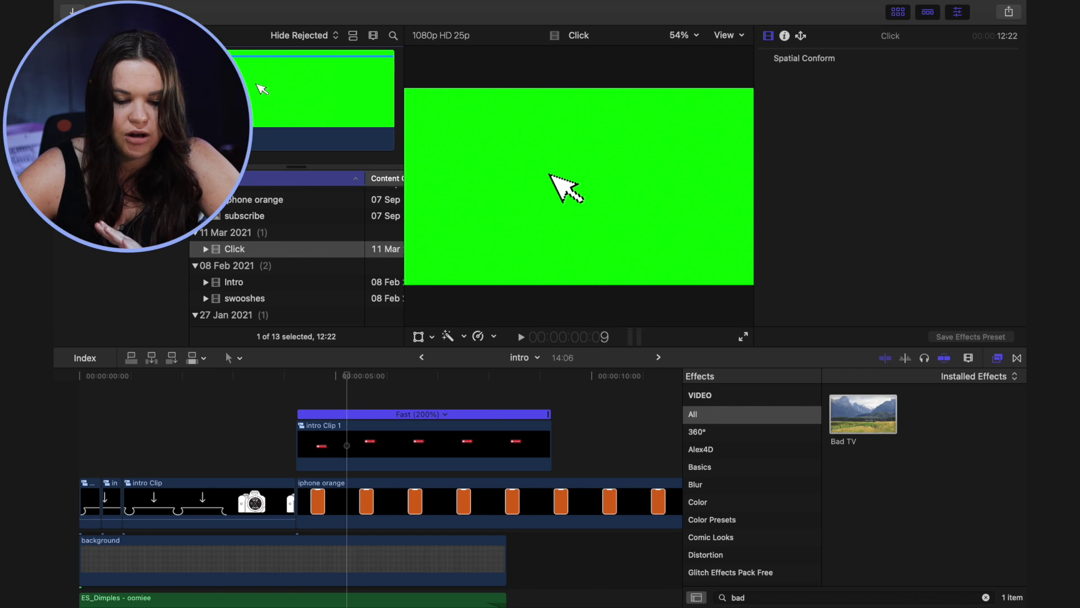
{"action": "left_click", "coordinate": [227, 246]}
{"action": "left_click_drag", "start_coordinate": [227, 254], "coordinate": [368, 414]}
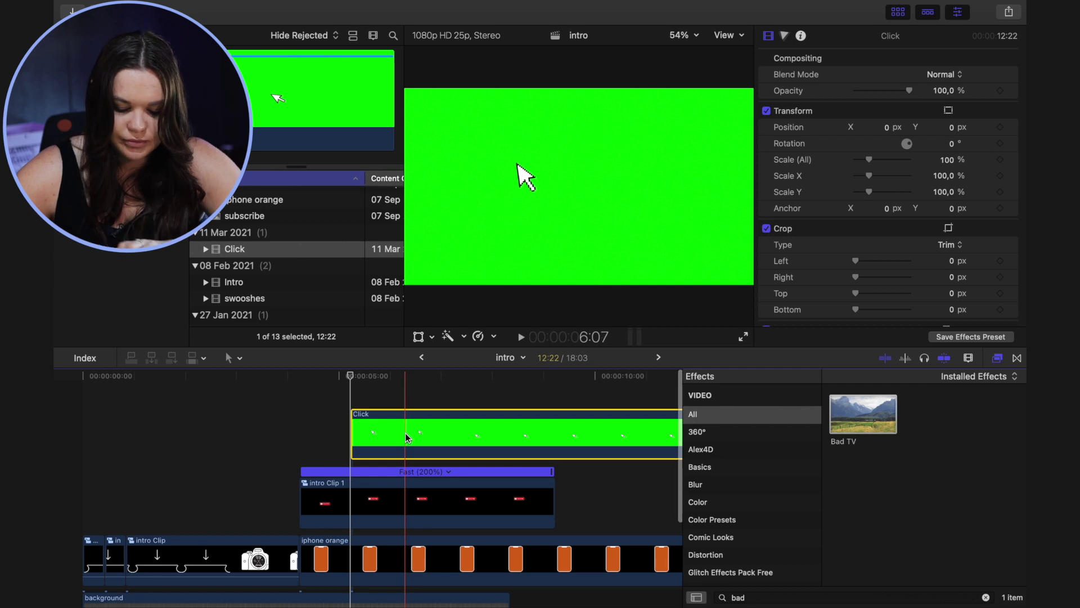
{"action": "left_click", "coordinate": [405, 437]}
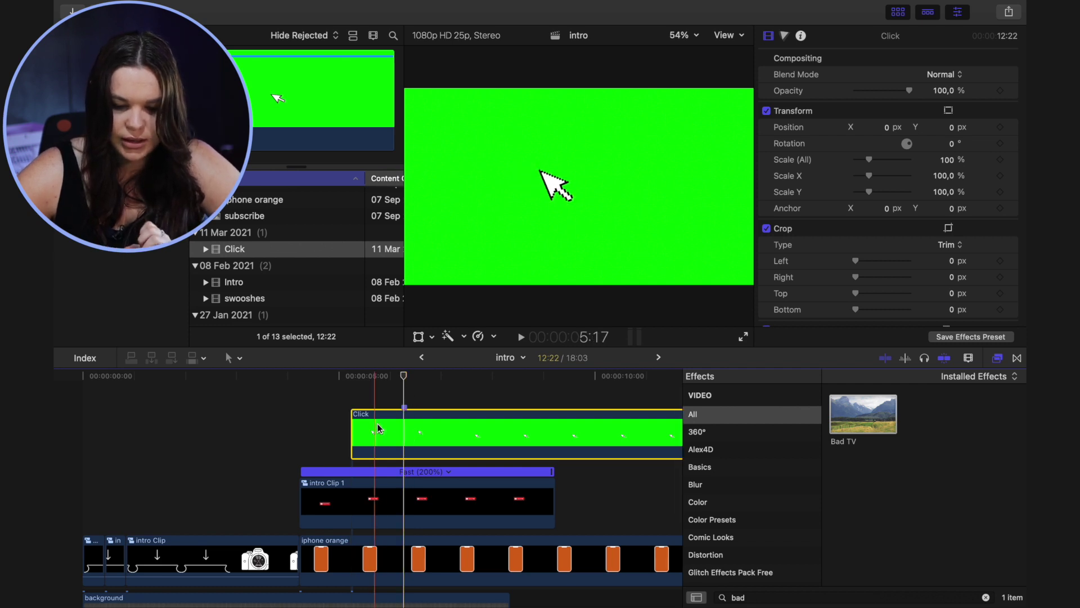
- Apply the Keyer effect to the Click clip and set its X position to about 236 px so the cursor sits over the Subscribe button
{"action": "double_click", "coordinate": [744, 598]}
{"action": "type", "text": "keye"}
{"action": "left_click_drag", "start_coordinate": [871, 432], "coordinate": [529, 433]}
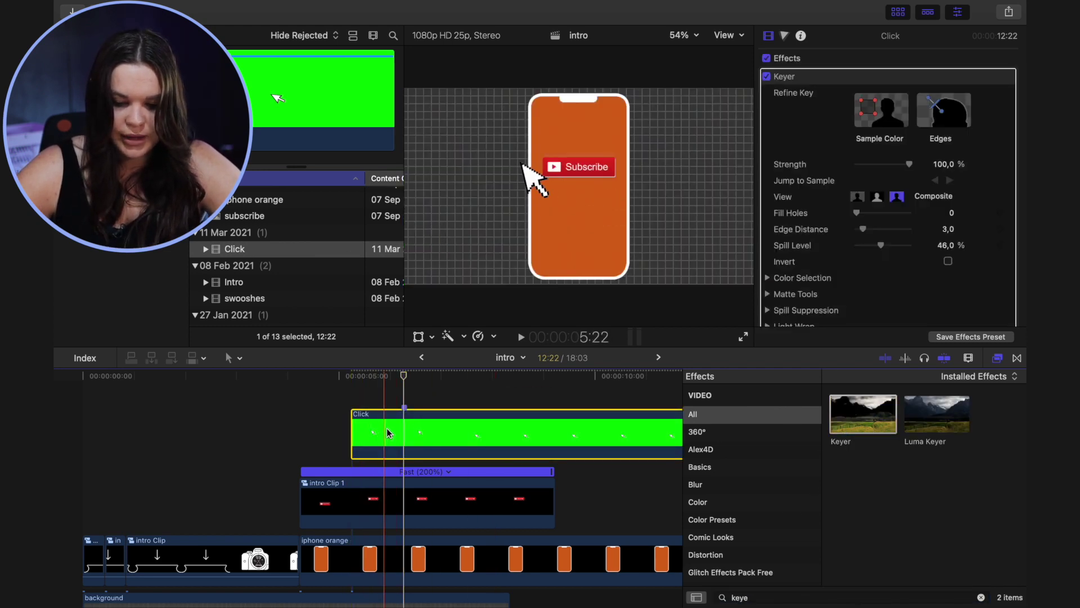
{"action": "scroll", "coordinate": [867, 149], "scroll_direction": "down", "scroll_amount": 10}
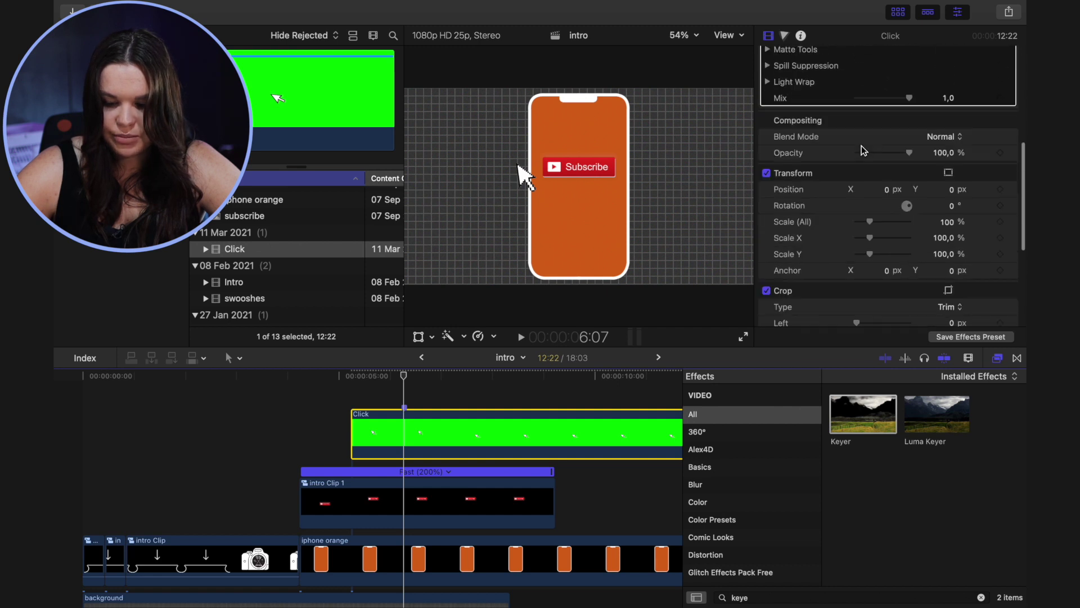
{"action": "left_click_drag", "start_coordinate": [887, 125], "coordinate": [886, 120]}
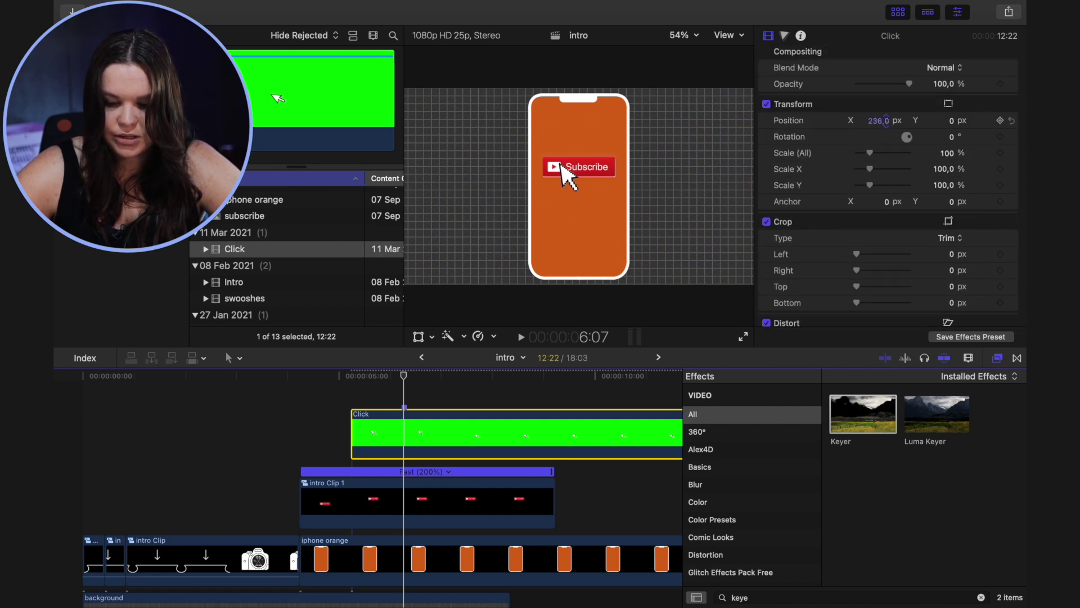
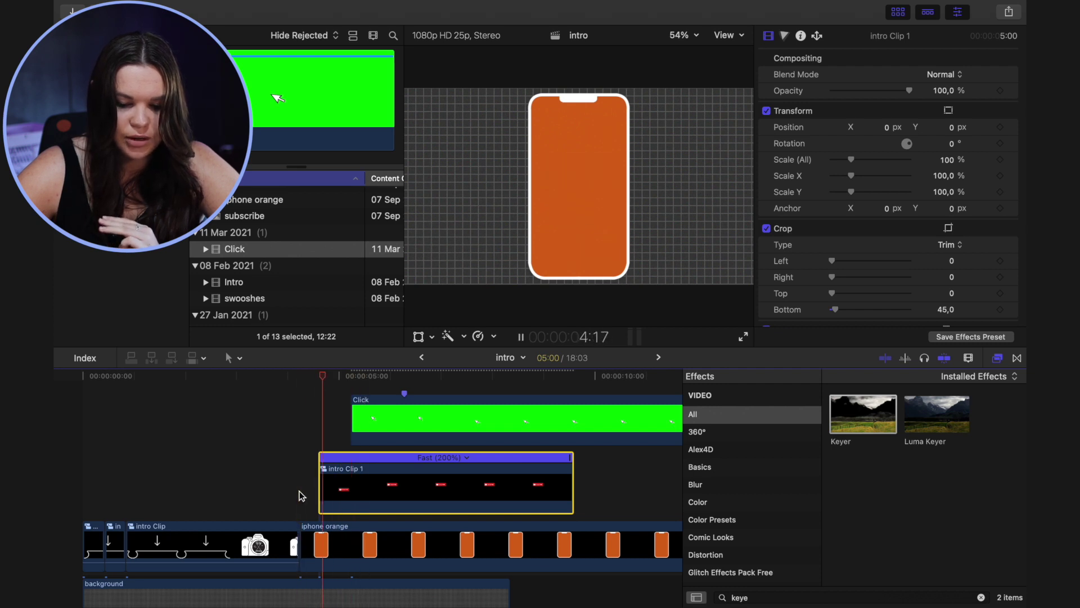
- Shift intro Clip 1 slightly later on the timeline so it starts at about 4:17
{"action": "key", "text": "space"}
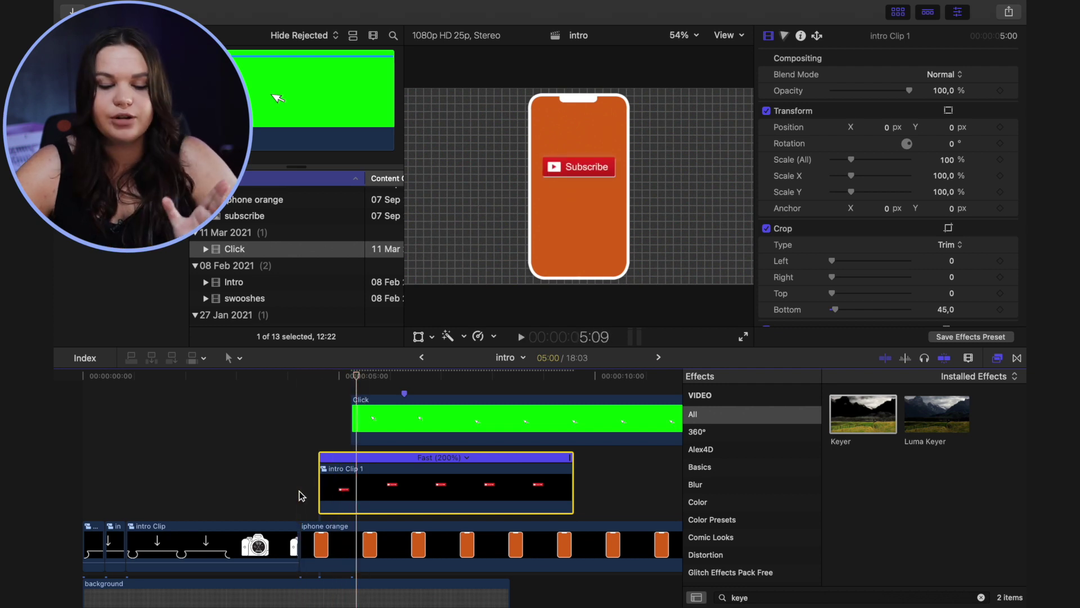
{"action": "left_click_drag", "start_coordinate": [350, 489], "coordinate": [354, 489]}
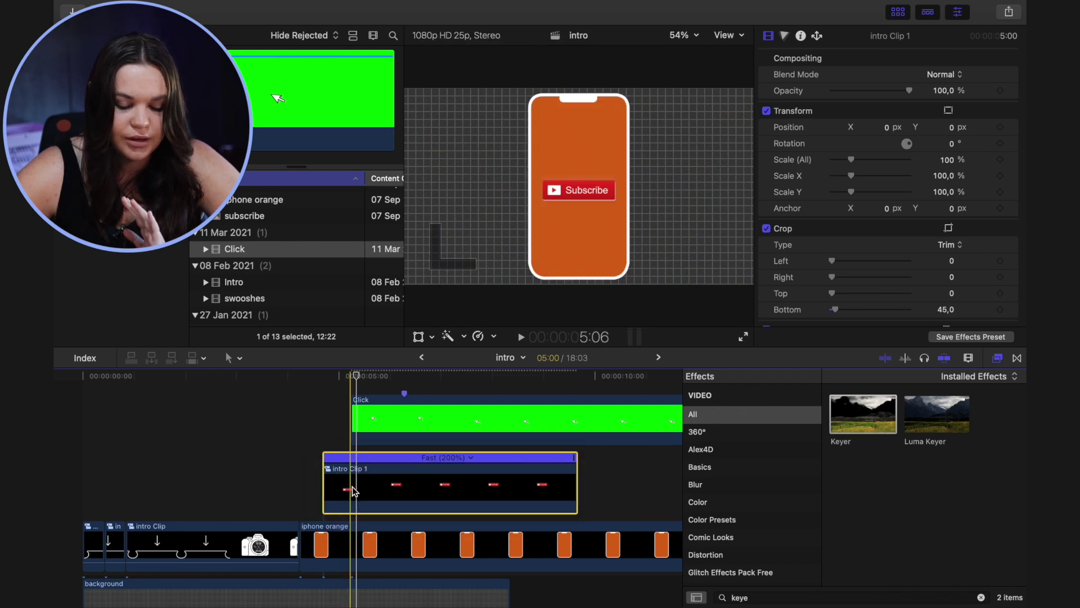
- Combine the iphone orange, intro Clip 1 and Click clips into a new compound clip named intro Clip 2
{"action": "left_click_drag", "start_coordinate": [335, 388], "coordinate": [414, 528]}
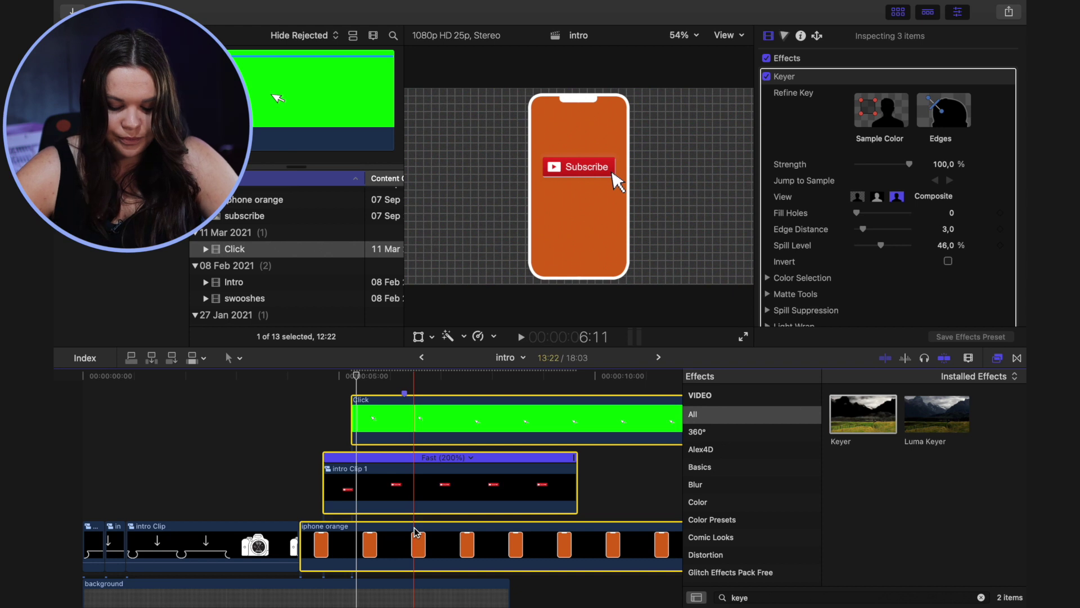
{"action": "key", "text": "alt+g"}
{"action": "key", "text": "Return"}
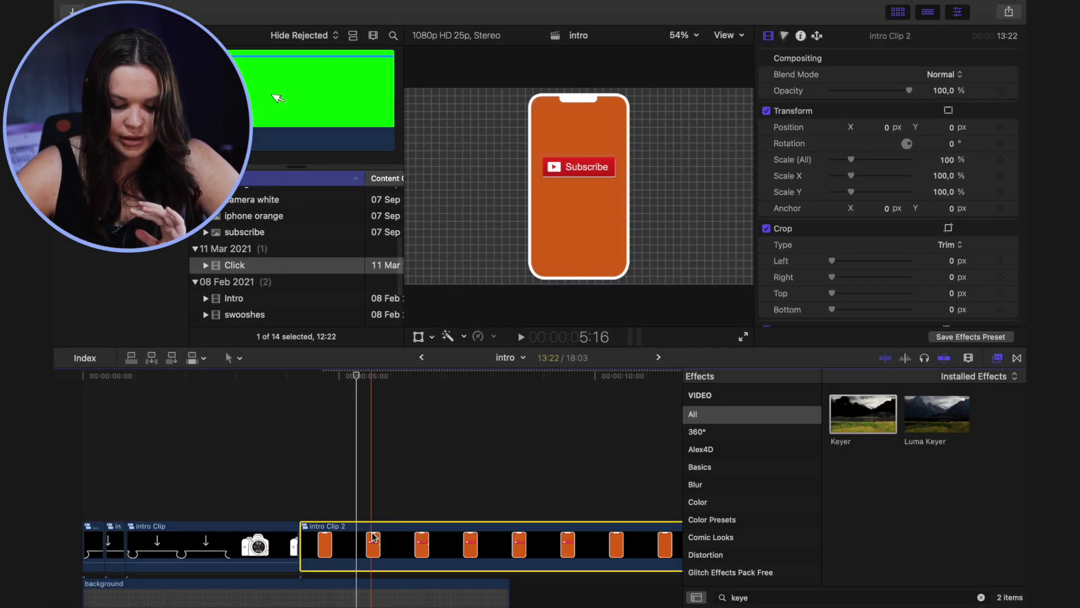
- Find the Cube transition and apply it at the cut between intro Clip and intro Clip 2
{"action": "key", "text": "super+equal"}
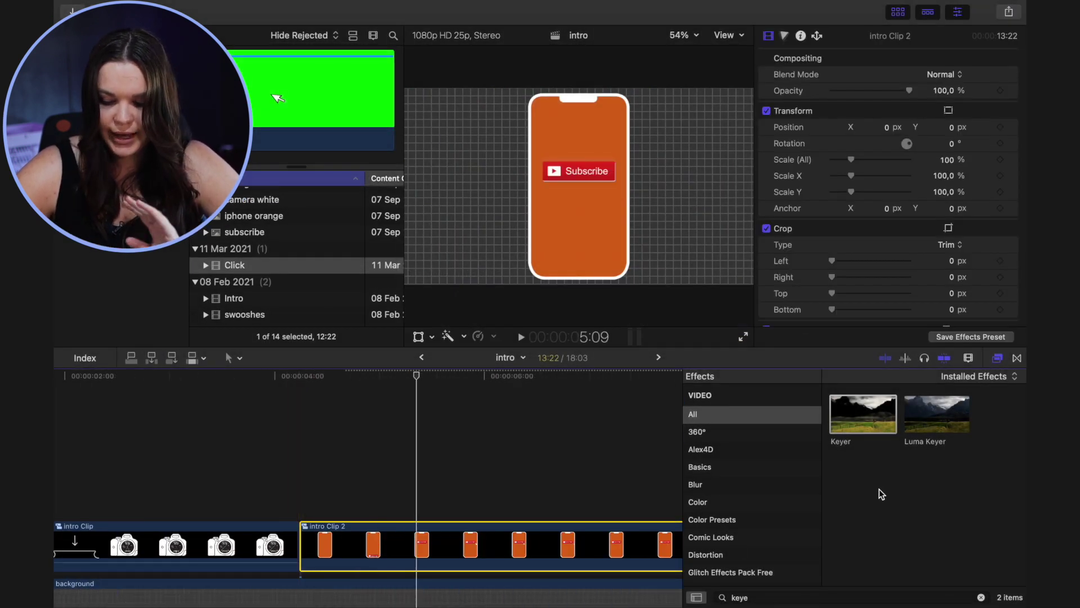
{"action": "left_click", "coordinate": [1019, 358]}
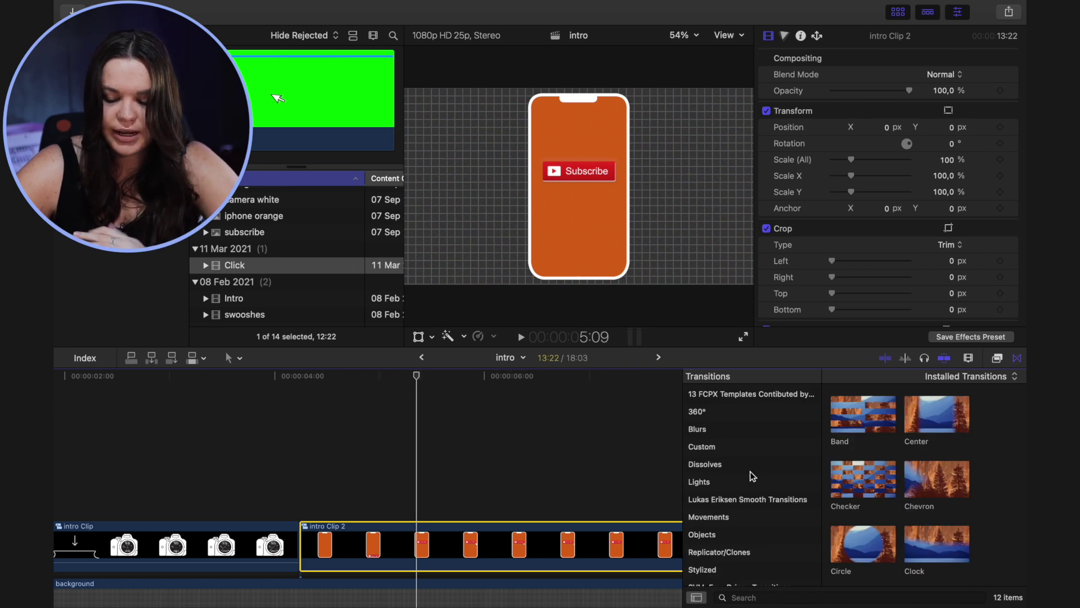
{"action": "scroll", "coordinate": [740, 503], "scroll_direction": "up", "scroll_amount": 1}
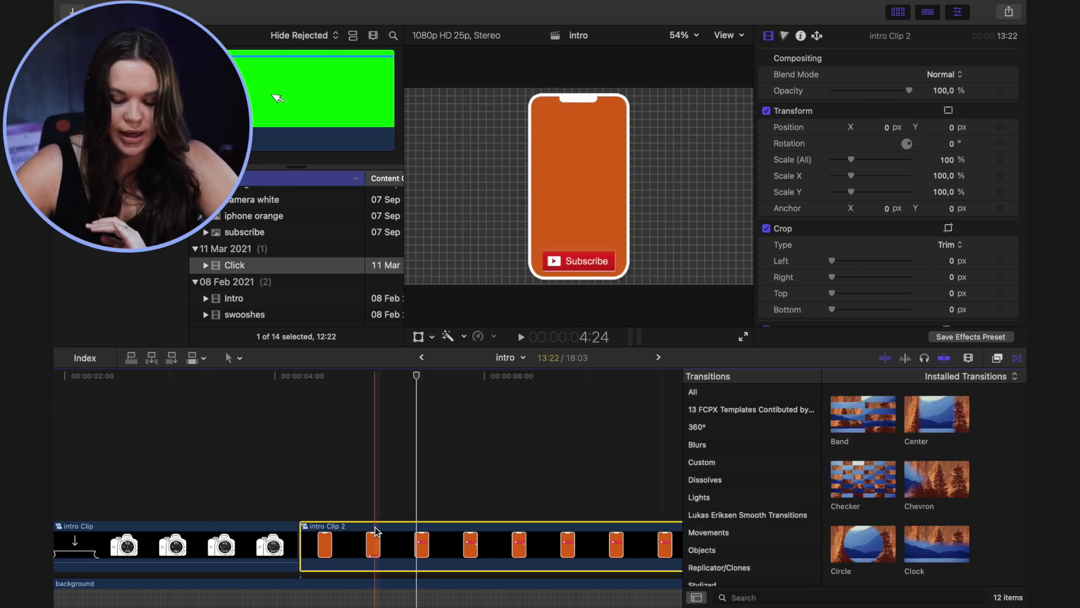
{"action": "left_click", "coordinate": [758, 596]}
{"action": "type", "text": "cube"}
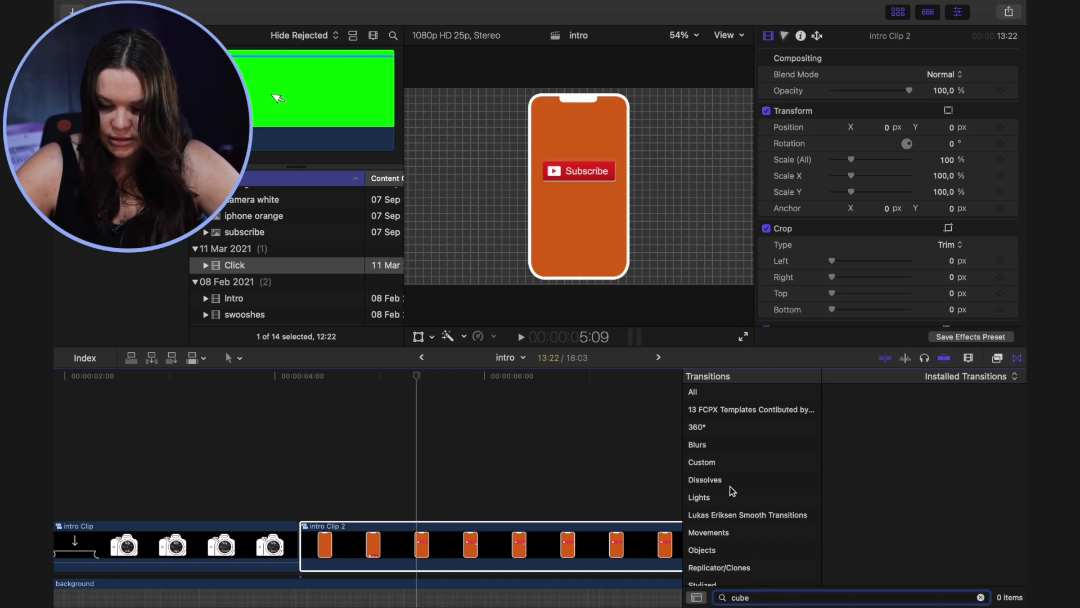
{"action": "left_click", "coordinate": [693, 392]}
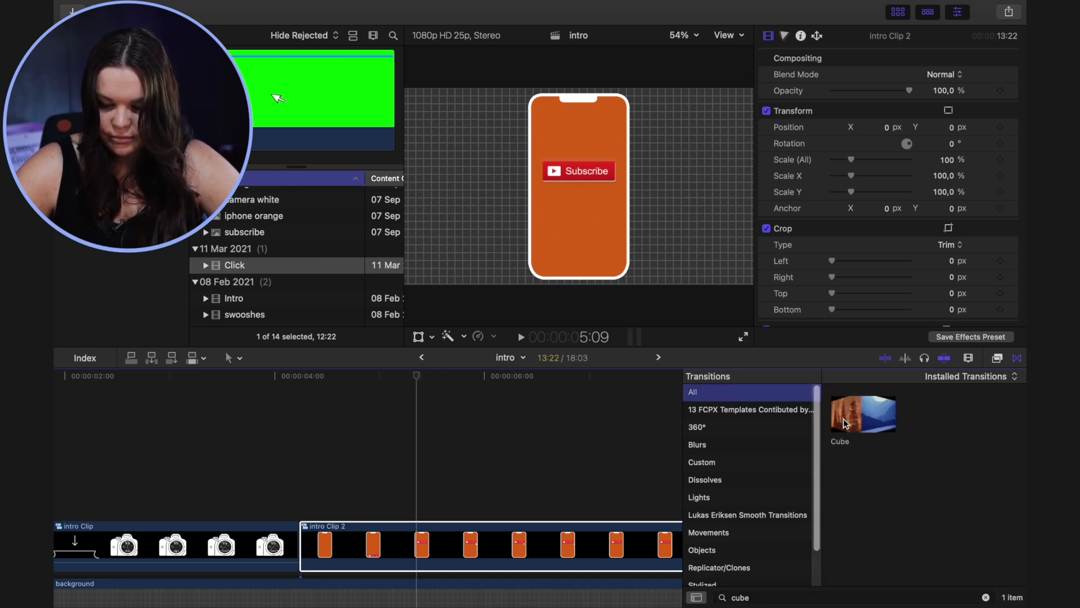
{"action": "left_click", "coordinate": [846, 423]}
{"action": "left_click_drag", "start_coordinate": [846, 423], "coordinate": [299, 550]}
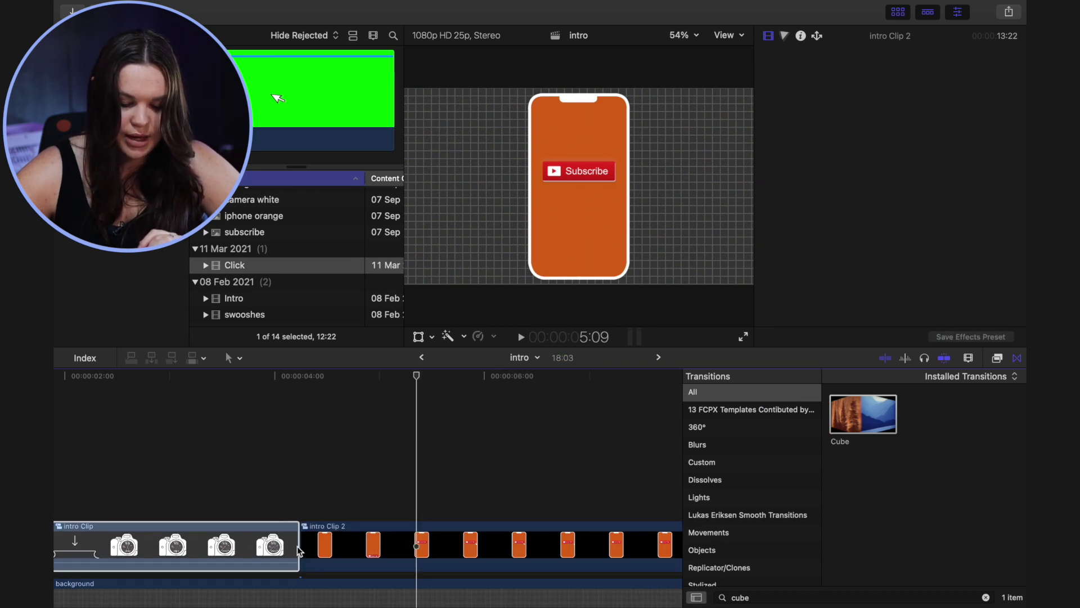
- Shorten the Cube transition to 13 frames and play it back
{"action": "key", "text": "space"}
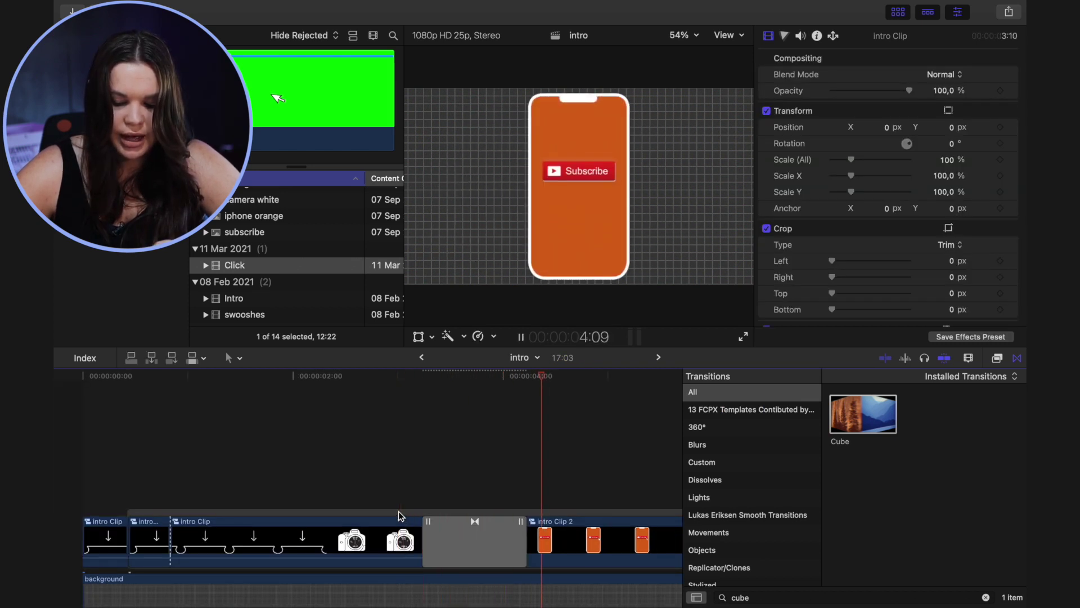
{"action": "key", "text": "space"}
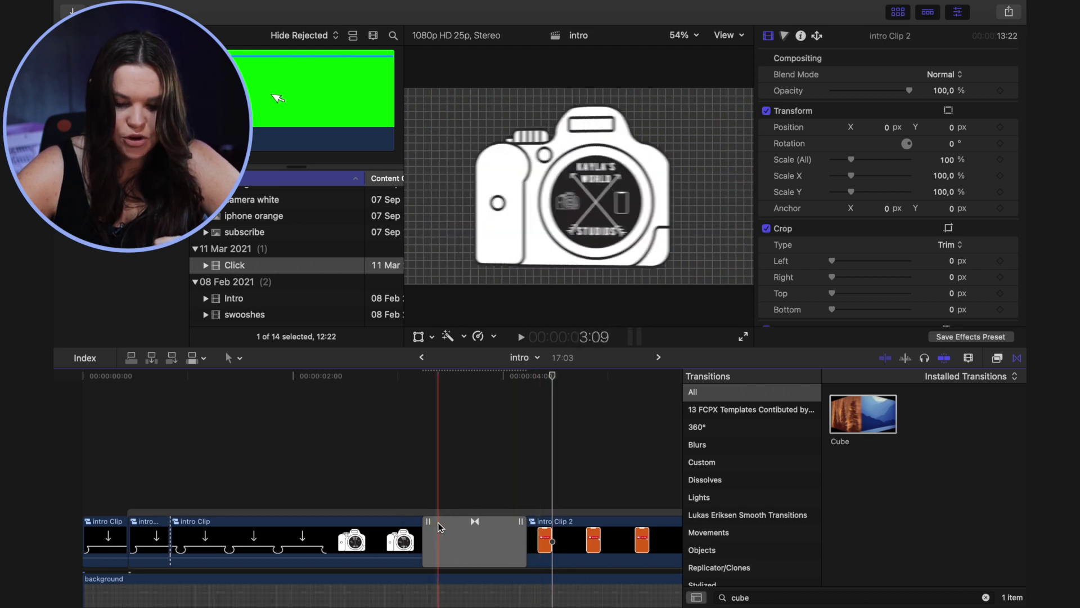
{"action": "left_click", "coordinate": [521, 538]}
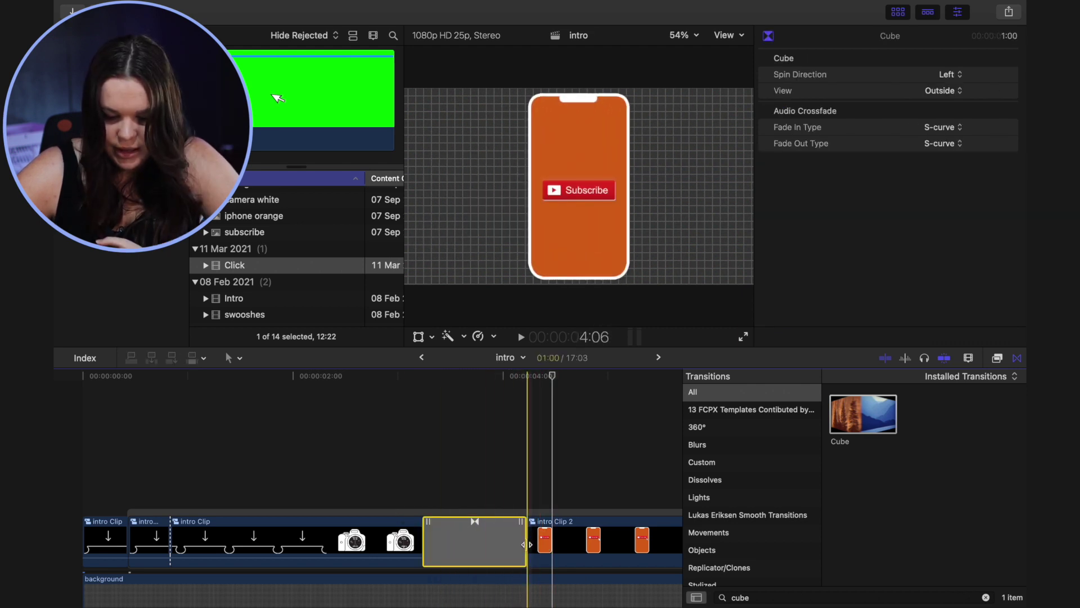
{"action": "left_click_drag", "start_coordinate": [524, 544], "coordinate": [500, 544]}
{"action": "key", "text": "space"}
{"action": "key", "text": "space"}
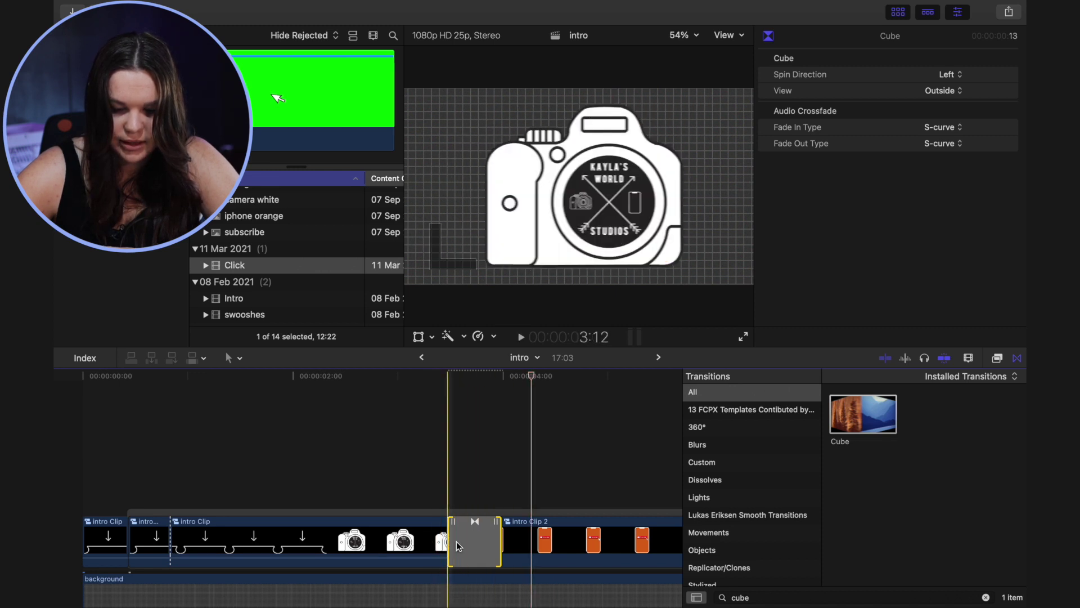
- Try rolling the cut between intro Clip and intro Clip 2 earlier so the Cube transition starts at about 3:06
{"action": "double_click", "coordinate": [519, 540]}
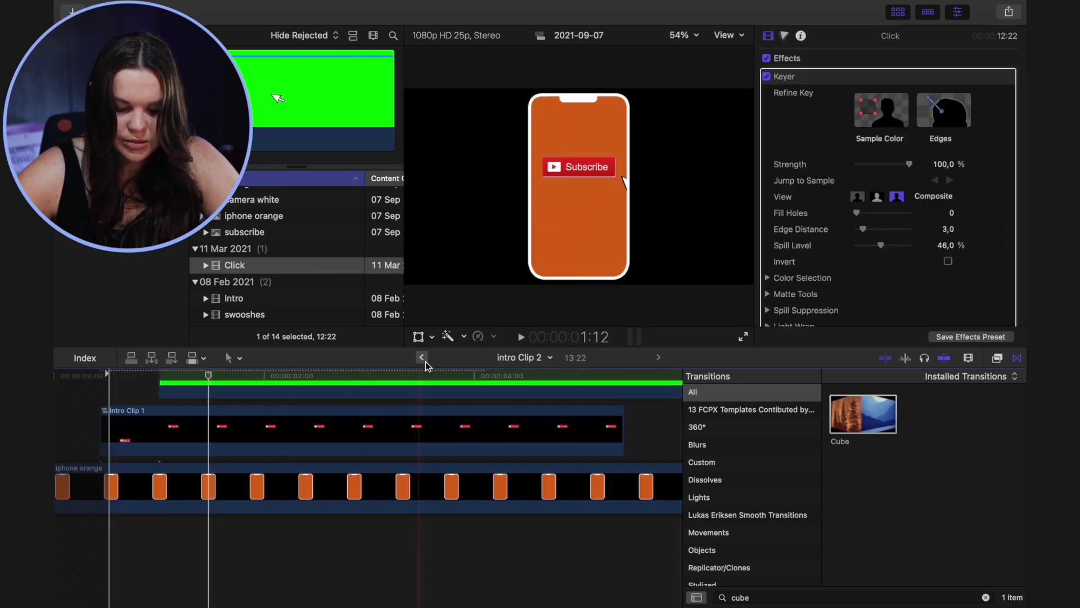
{"action": "left_click", "coordinate": [421, 357]}
{"action": "key", "text": "space"}
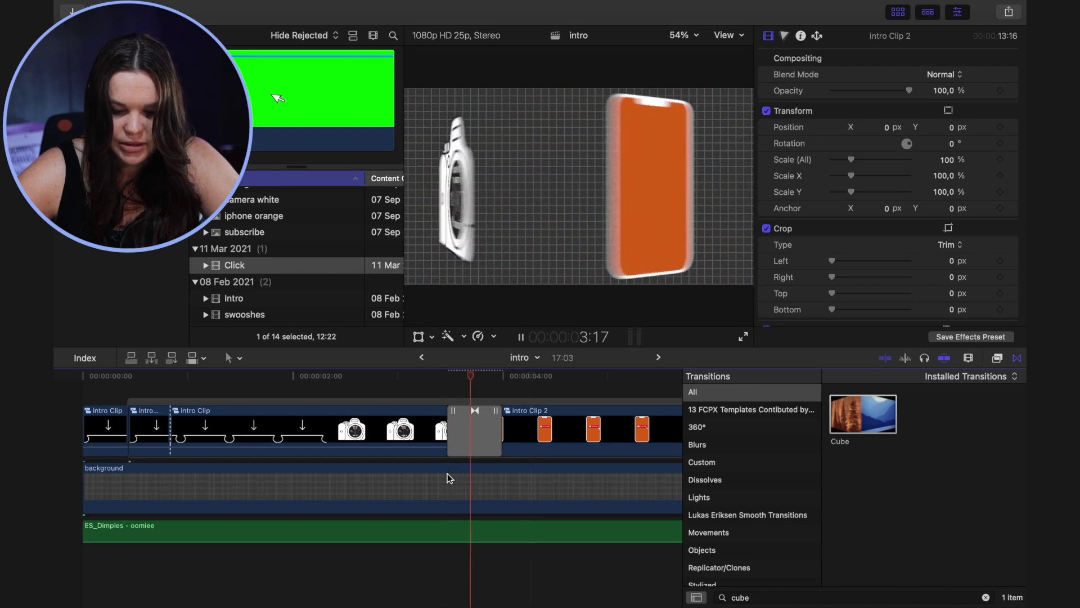
{"action": "key", "text": "space"}
{"action": "left_click_drag", "start_coordinate": [477, 416], "coordinate": [453, 416]}
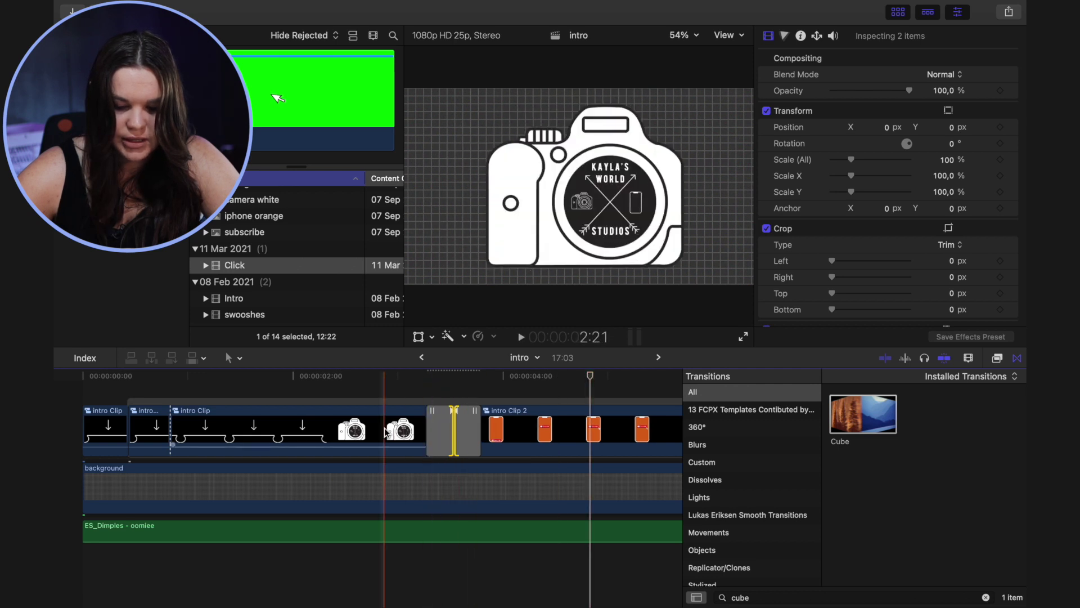
{"action": "left_click", "coordinate": [450, 413]}
{"action": "left_click_drag", "start_coordinate": [450, 412], "coordinate": [446, 414]}
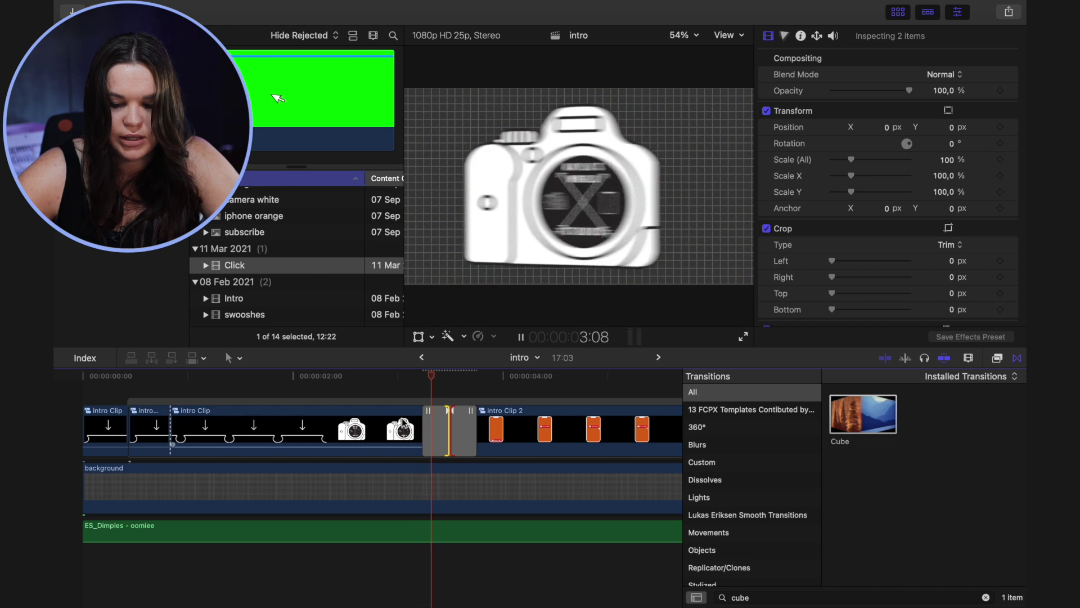
- Play the intro with the ES_Dimples music and check how the Cube transition and Subscribe button line up with the beat
{"action": "key", "text": "super+minus"}
{"action": "left_click", "coordinate": [118, 531]}
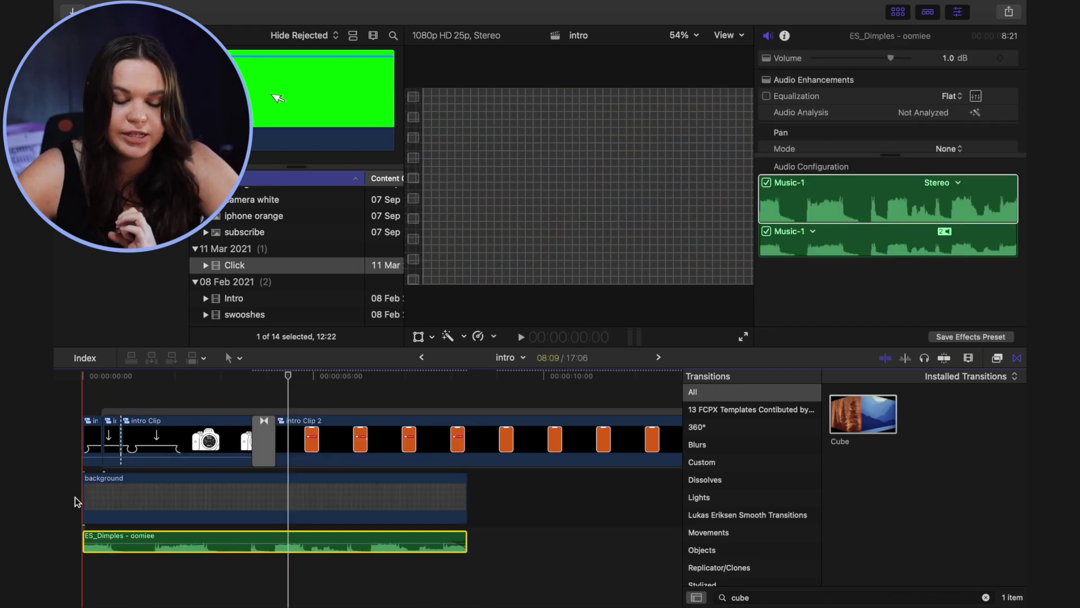
{"action": "key", "text": "space"}
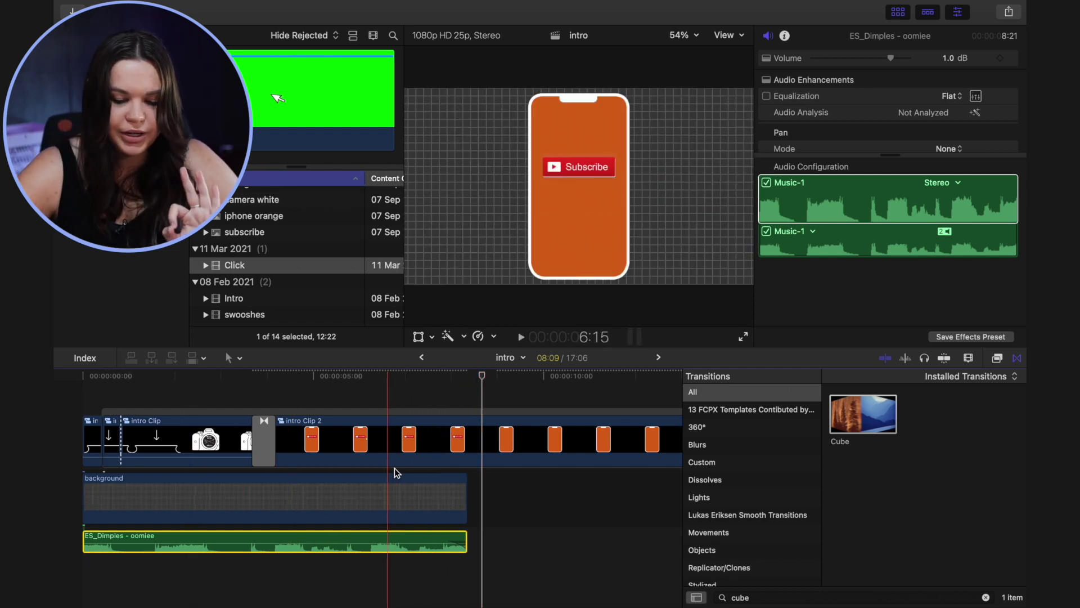
{"action": "scroll", "coordinate": [440, 470], "scroll_direction": "down", "scroll_amount": 2}
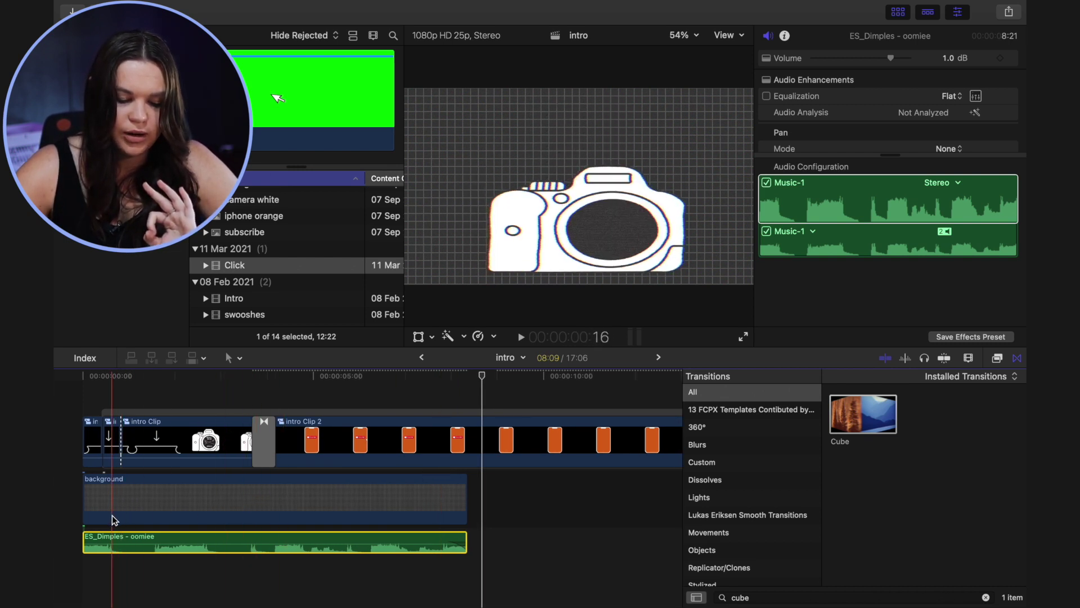
{"action": "key", "text": "space"}
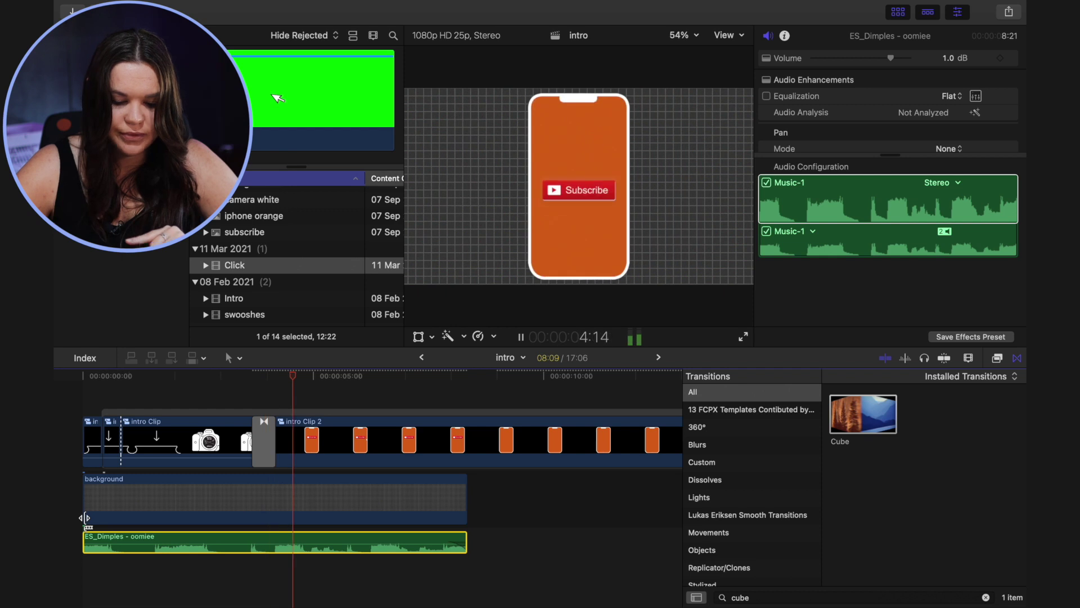
{"action": "key", "text": "space"}
{"action": "key", "text": "super+="}
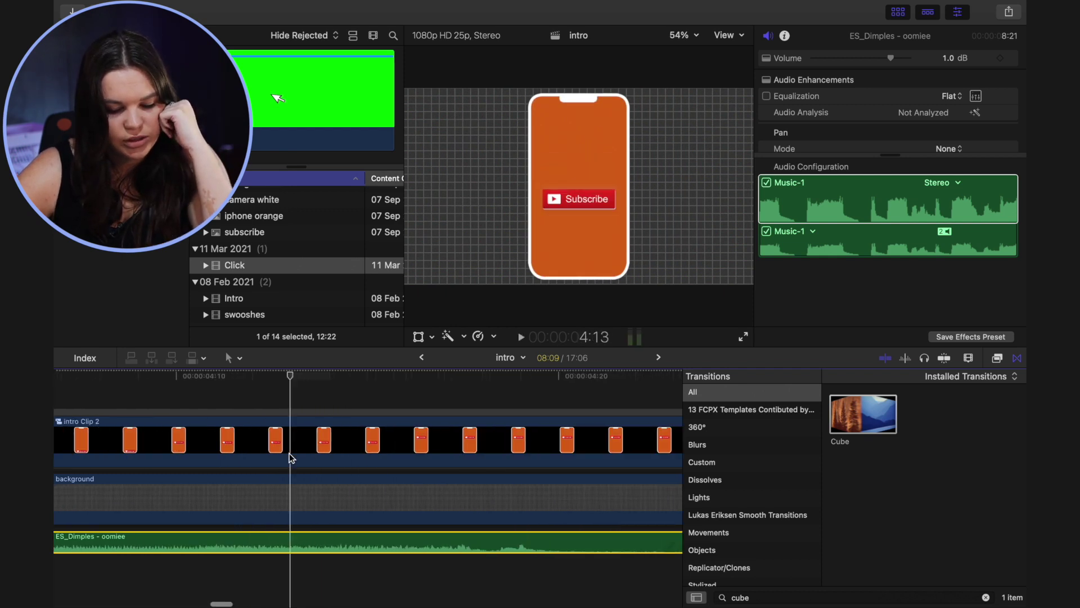
{"action": "scroll", "coordinate": [289, 454], "scroll_direction": "left", "scroll_amount": 5}
{"action": "key", "text": "super+minus"}
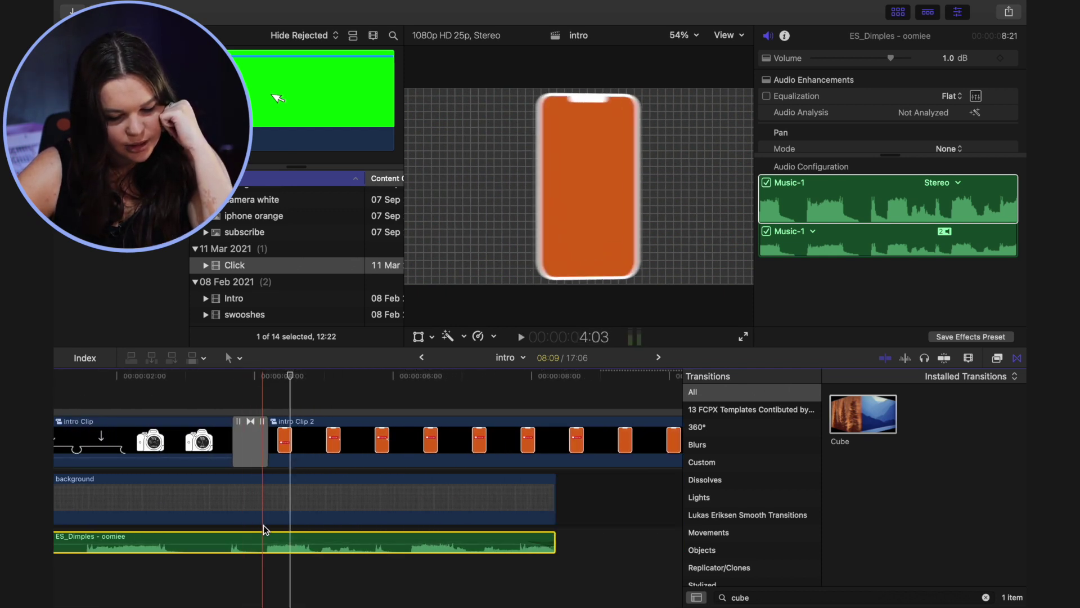
{"action": "key", "text": "space"}
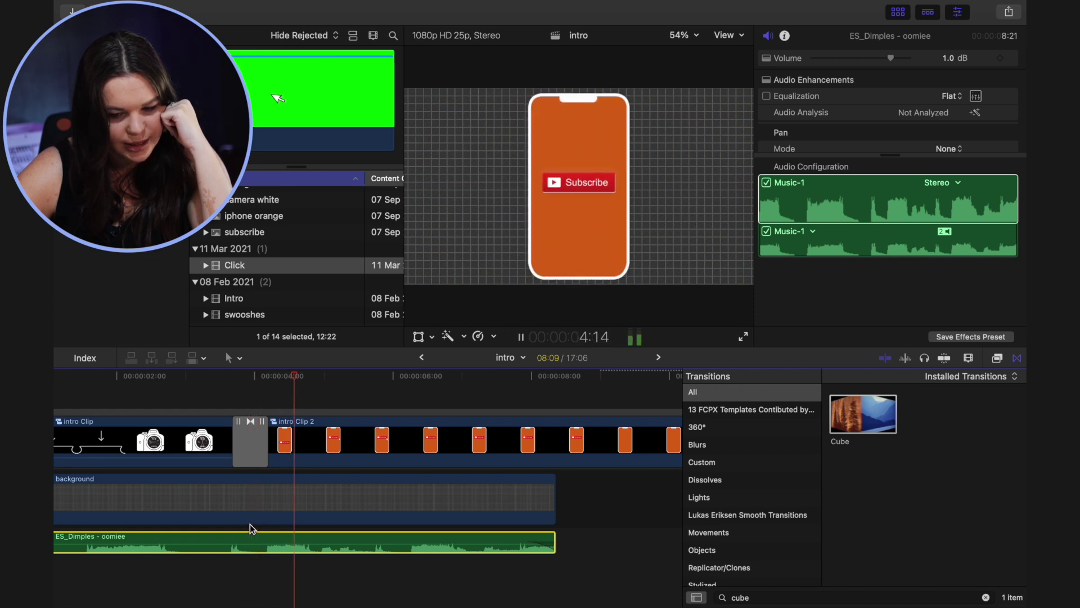
{"action": "key", "text": "space"}
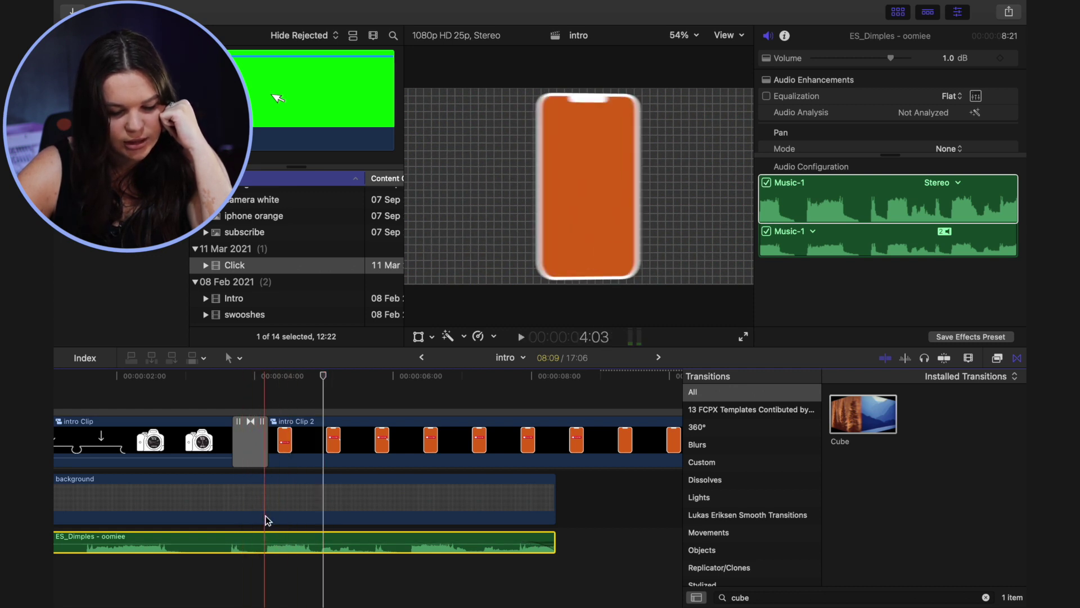
- Add a 4-second freeze frame to the Intro logo clip at 3:18 inside intro Clip, and return to the intro project
{"action": "scroll", "coordinate": [264, 545], "scroll_direction": "left", "scroll_amount": 5}
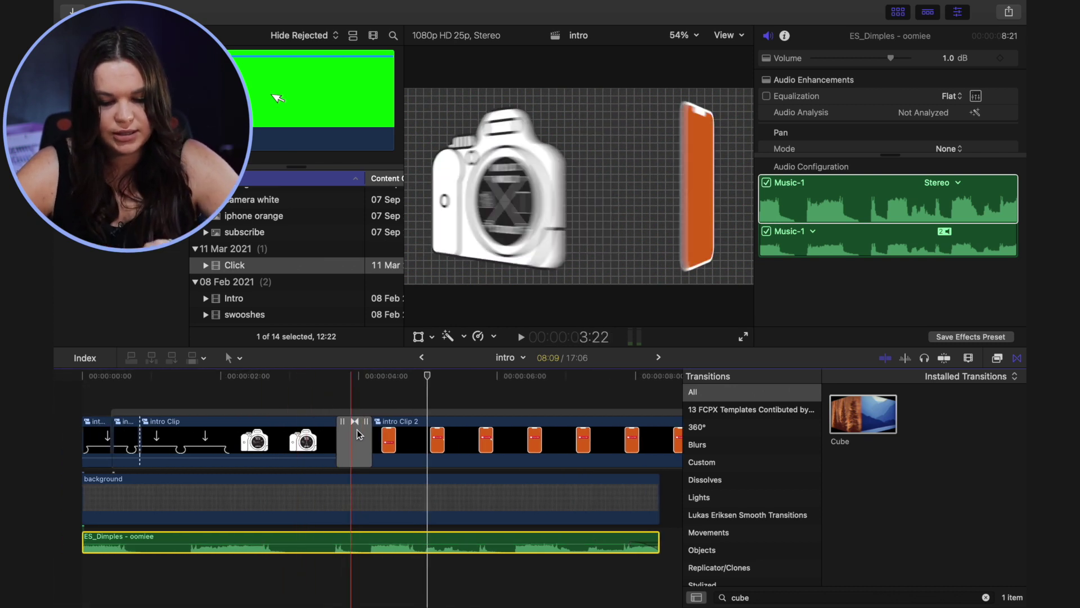
{"action": "left_click", "coordinate": [320, 447]}
{"action": "double_click", "coordinate": [321, 447]}
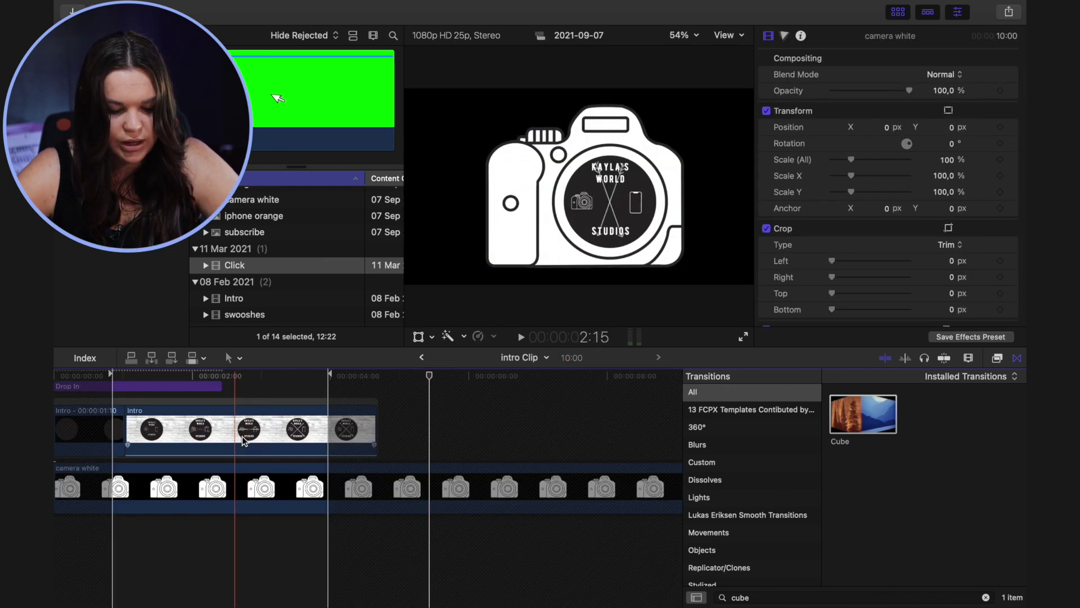
{"action": "left_click", "coordinate": [312, 435]}
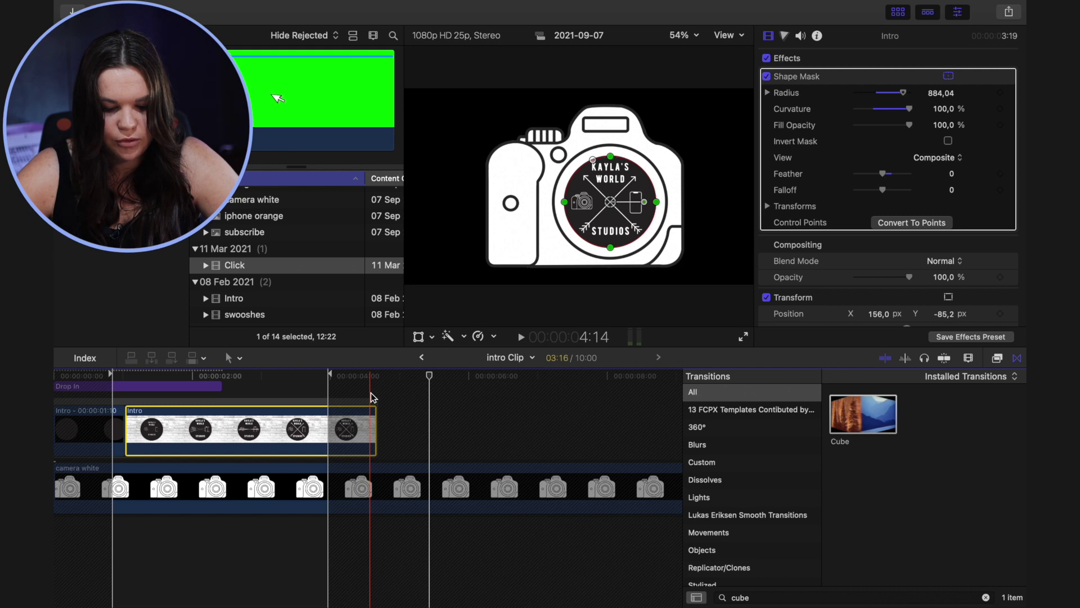
{"action": "left_click", "coordinate": [313, 426]}
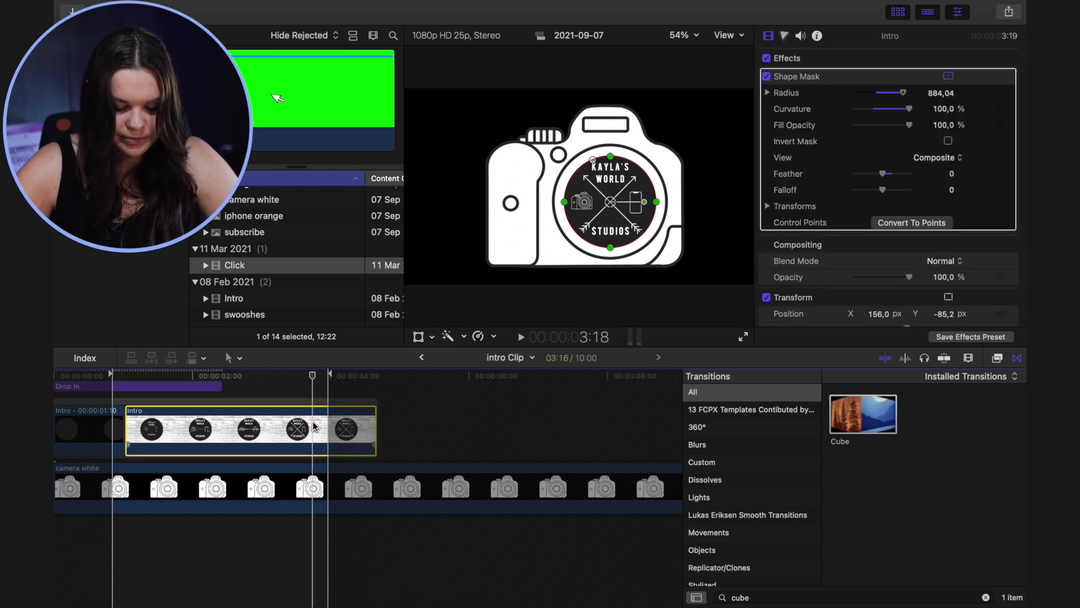
{"action": "key", "text": "alt+f"}
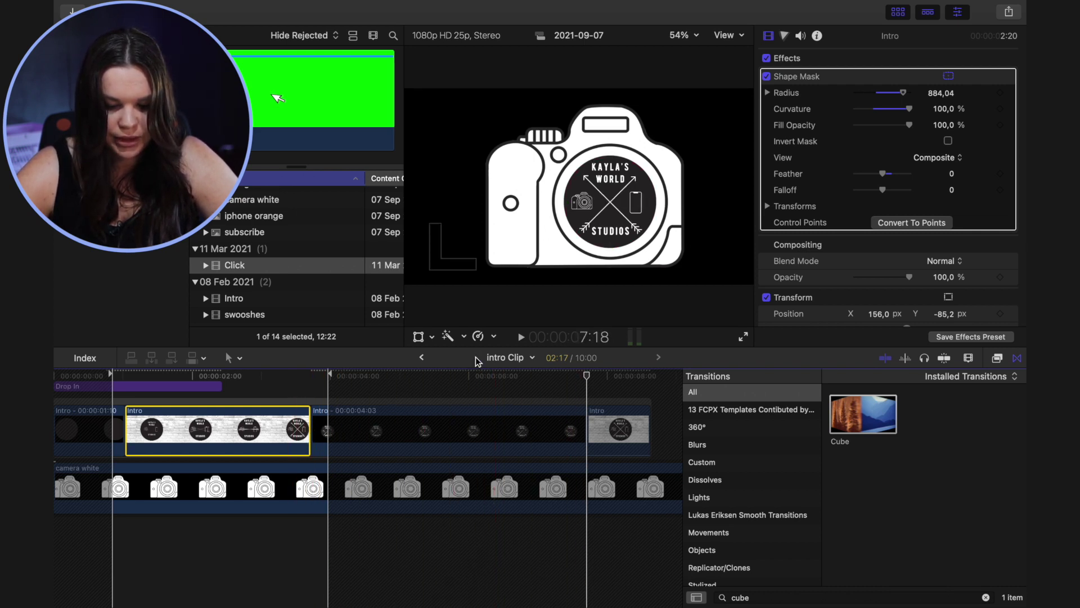
{"action": "left_click", "coordinate": [421, 358]}
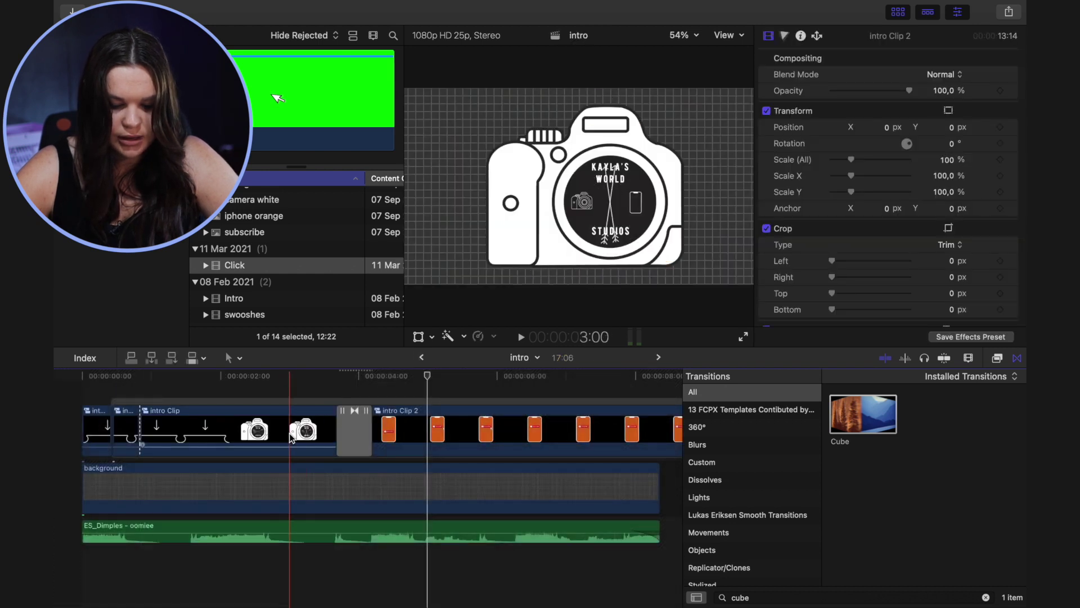
- Lengthen intro Clip so the Cube transition starts at about 4:00, and review the result in the project and inside the clip
{"action": "left_click_drag", "start_coordinate": [352, 411], "coordinate": [369, 411]}
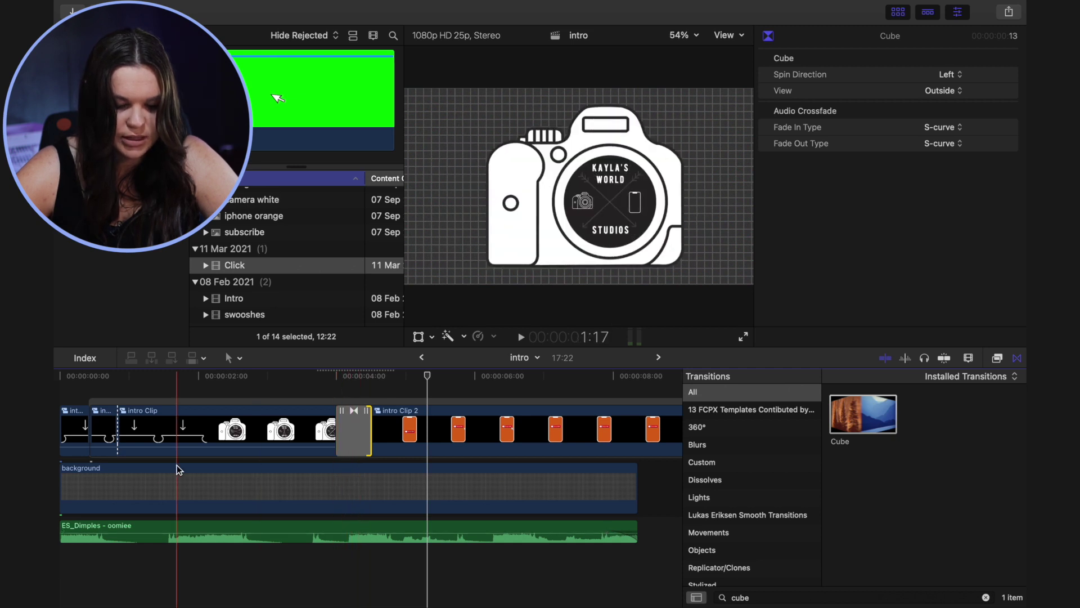
{"action": "key", "text": "space"}
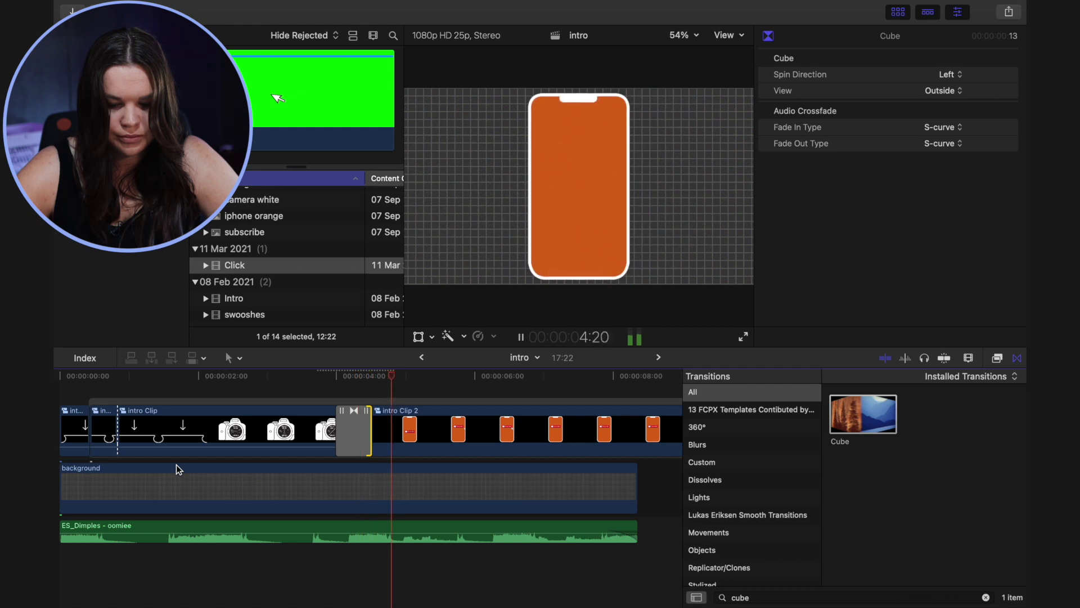
{"action": "key", "text": "space"}
{"action": "left_click", "coordinate": [145, 472]}
{"action": "left_click", "coordinate": [192, 411]}
{"action": "double_click", "coordinate": [191, 410]}
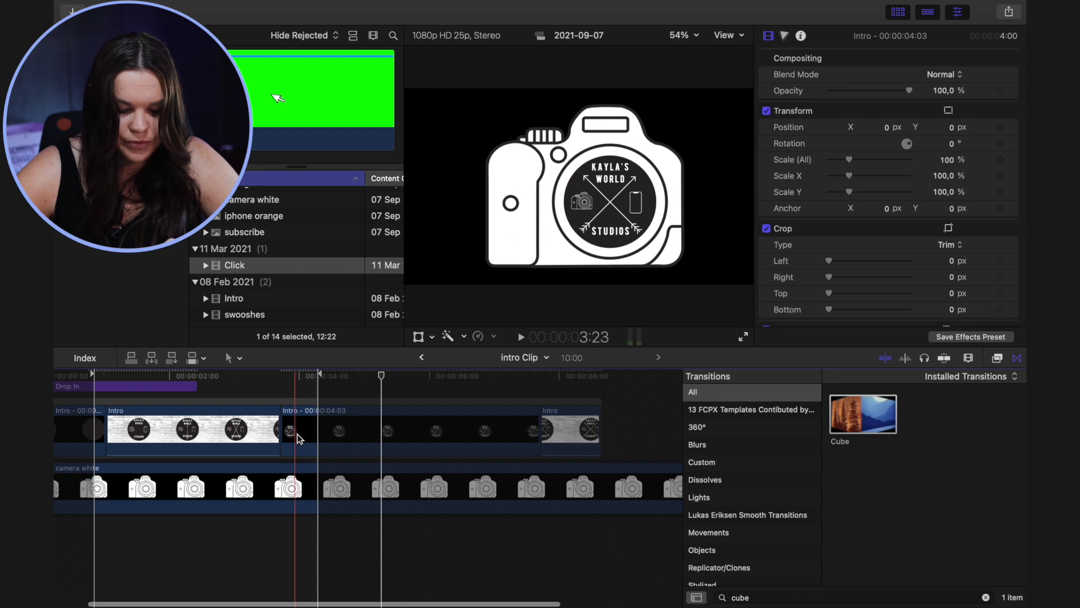
{"action": "left_click", "coordinate": [422, 357]}
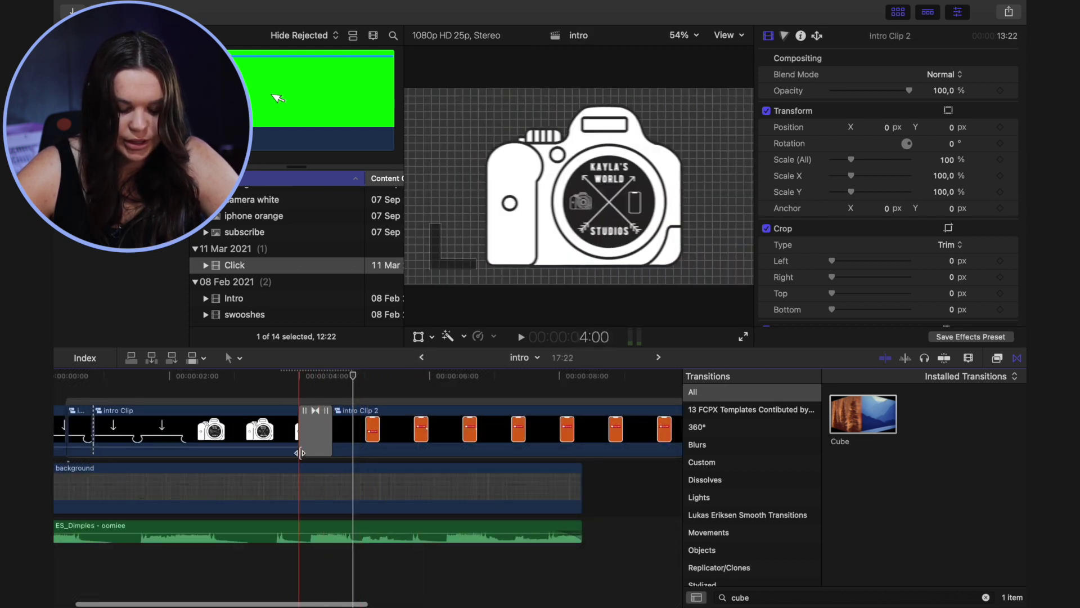
{"action": "key", "text": "super+minus"}
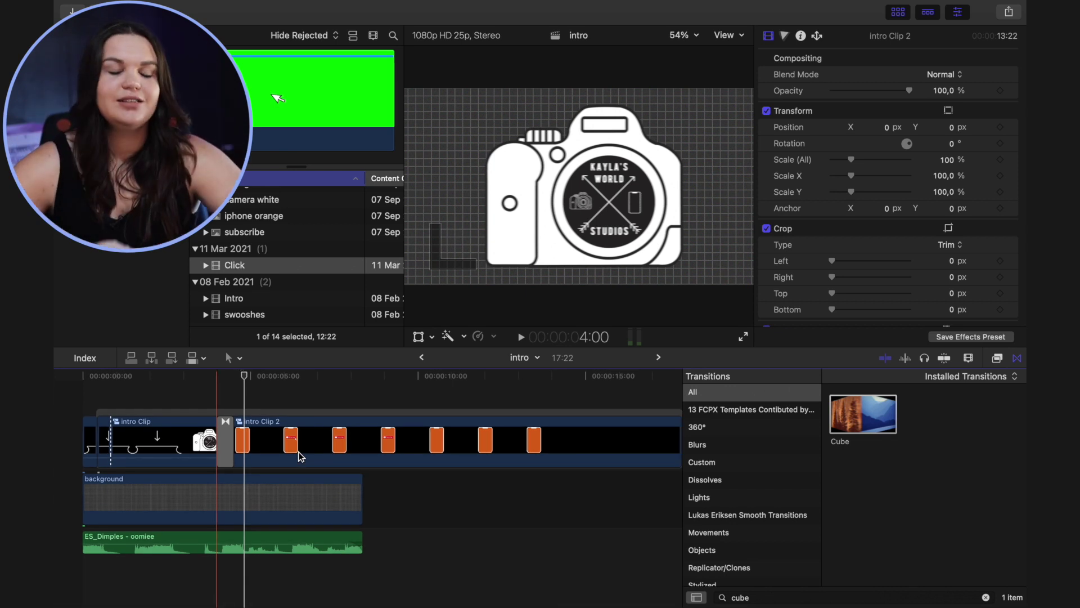
- Split intro Clip 2 at the end of the background and music, and delete the excess part after the cut
{"action": "left_click", "coordinate": [366, 444]}
{"action": "key", "text": "super+equal"}
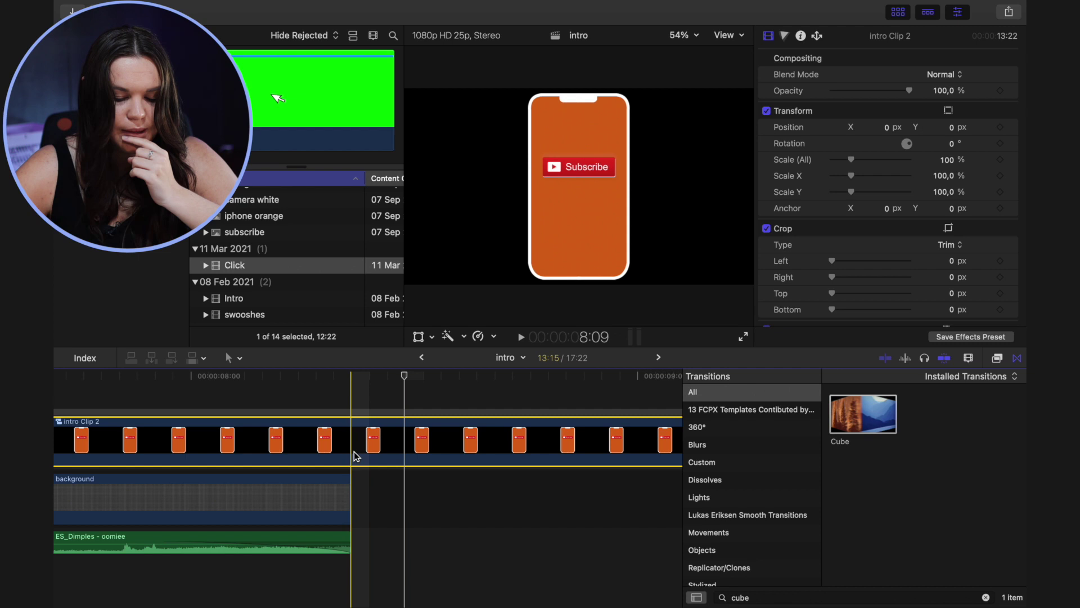
{"action": "key", "text": "super+b"}
{"action": "left_click", "coordinate": [379, 454]}
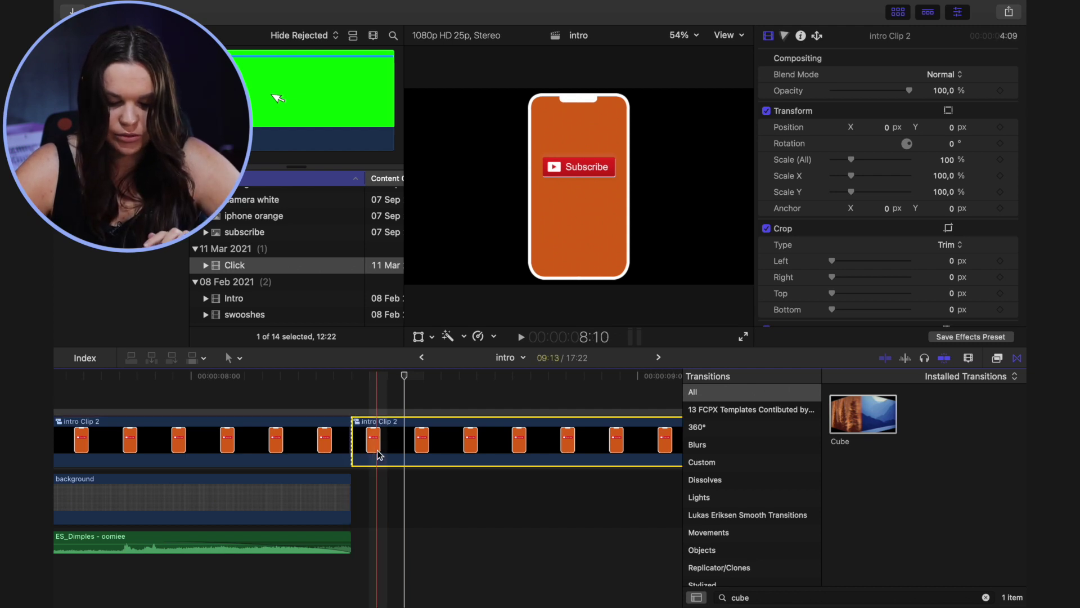
{"action": "key", "text": "Delete"}
{"action": "key", "text": "super+minus"}
{"action": "key", "text": "super+minus"}
{"action": "key", "text": "super+minus"}
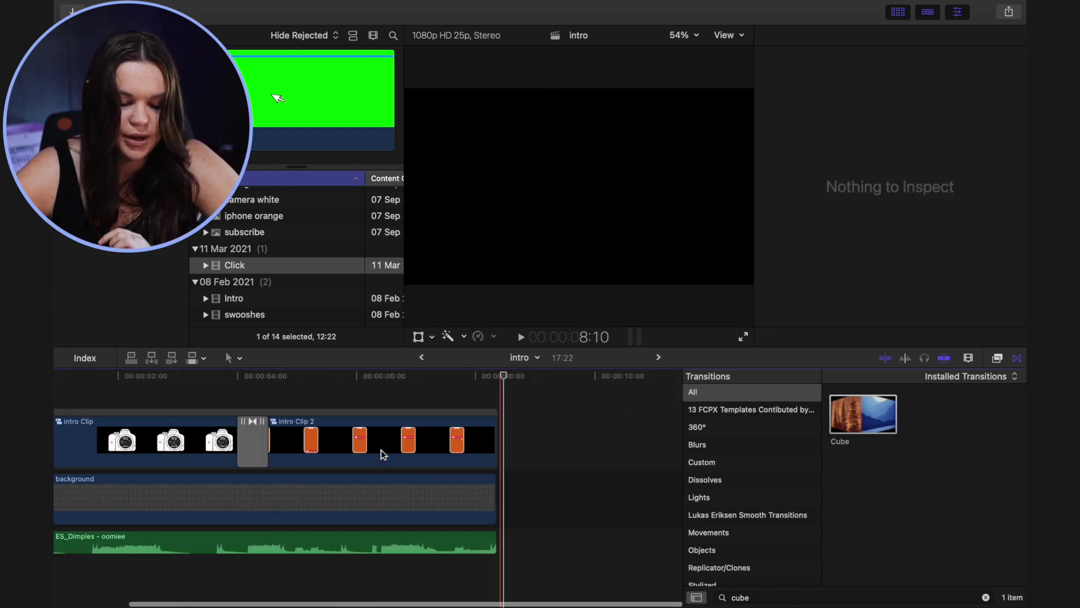
- Add the black Custom solid generator directly after intro Clip 2 and after the background clip
{"action": "key", "text": "super+equal"}
{"action": "key", "text": "super+equal"}
{"action": "key", "text": "super+equal"}
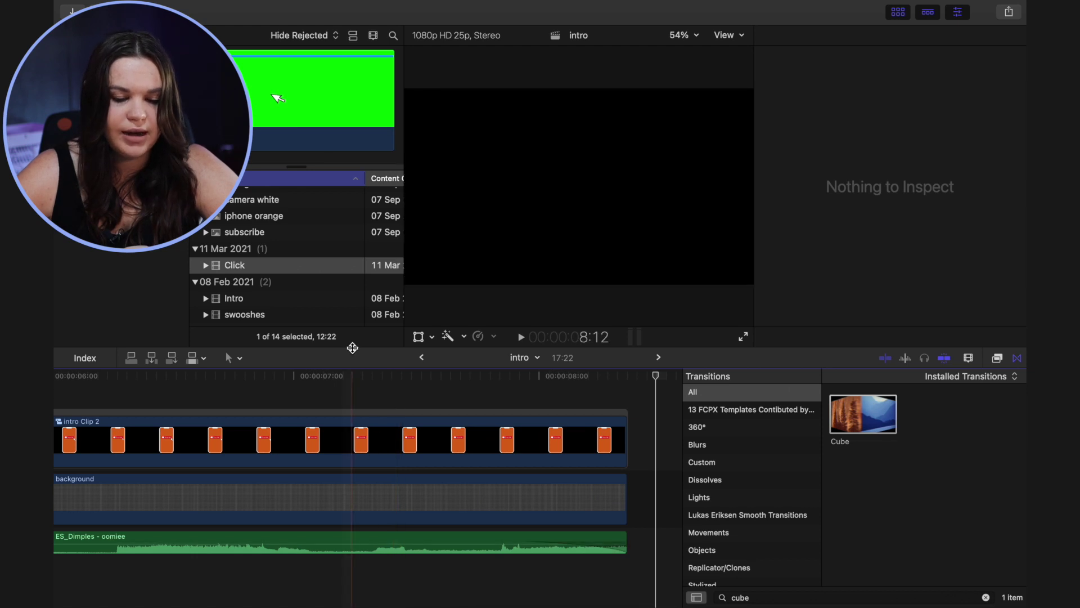
{"action": "scroll", "coordinate": [243, 276], "scroll_direction": "down", "scroll_amount": 2}
{"action": "left_click", "coordinate": [240, 262]}
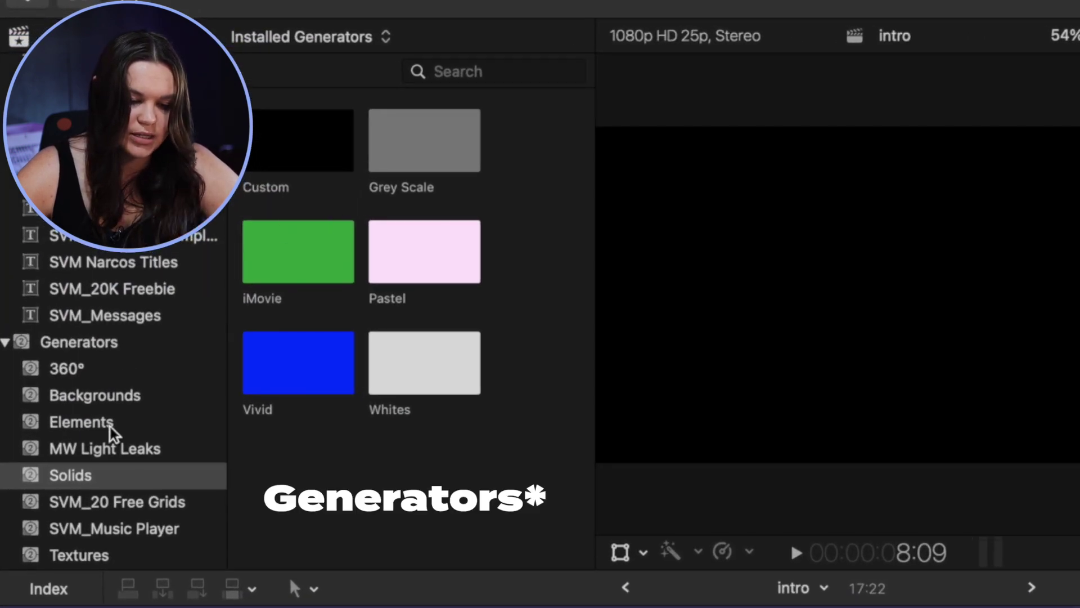
{"action": "left_click_drag", "start_coordinate": [299, 152], "coordinate": [532, 429]}
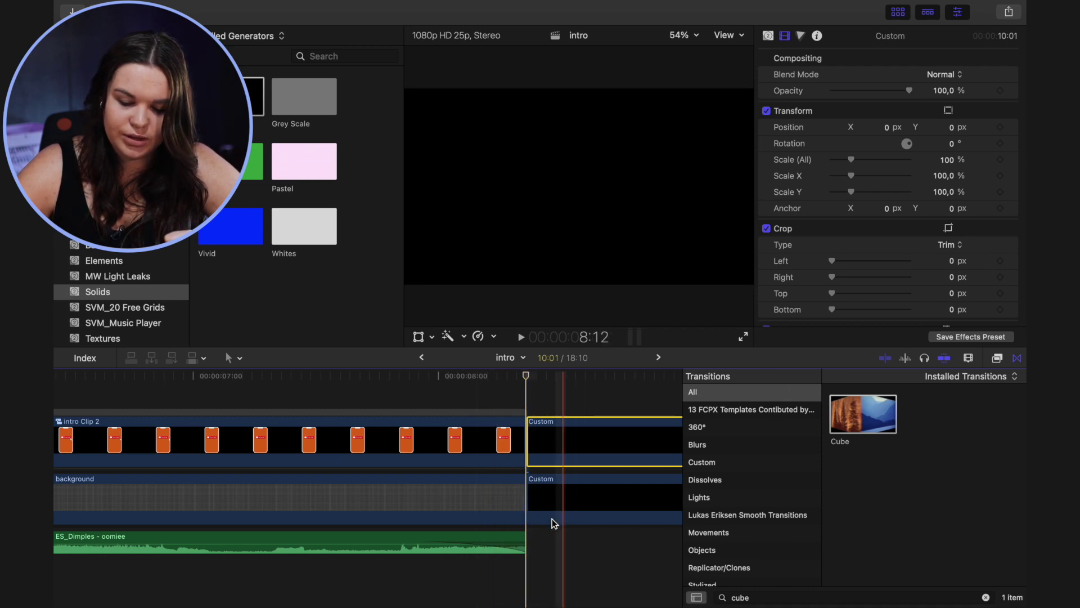
- Find the Circle transition and apply it between intro Clip 2 and its Custom solid, and between the background and its Custom solid
{"action": "left_click", "coordinate": [758, 600]}
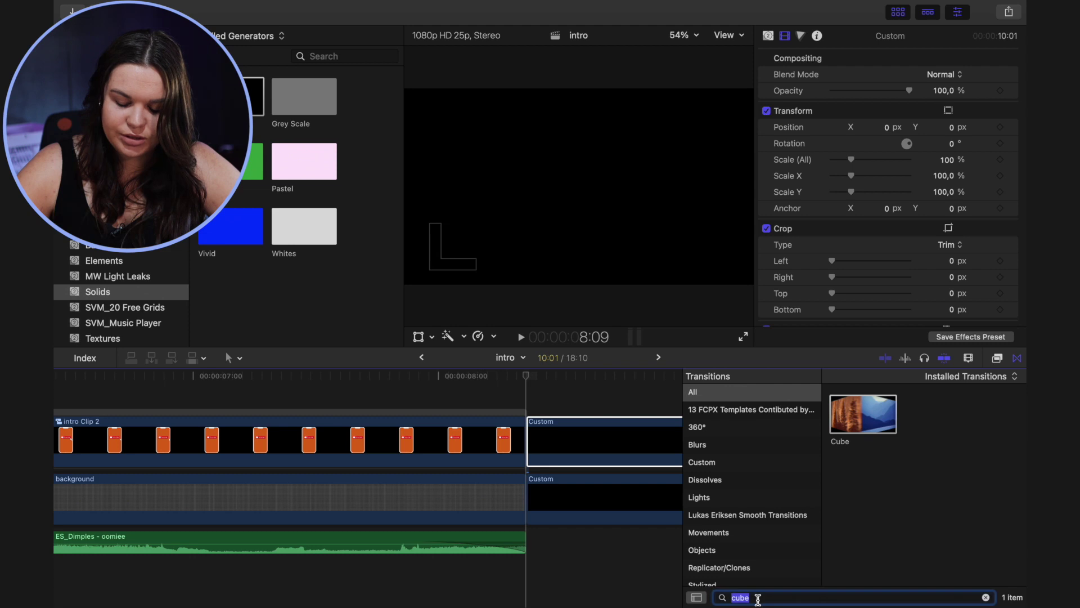
{"action": "type", "text": "circl"}
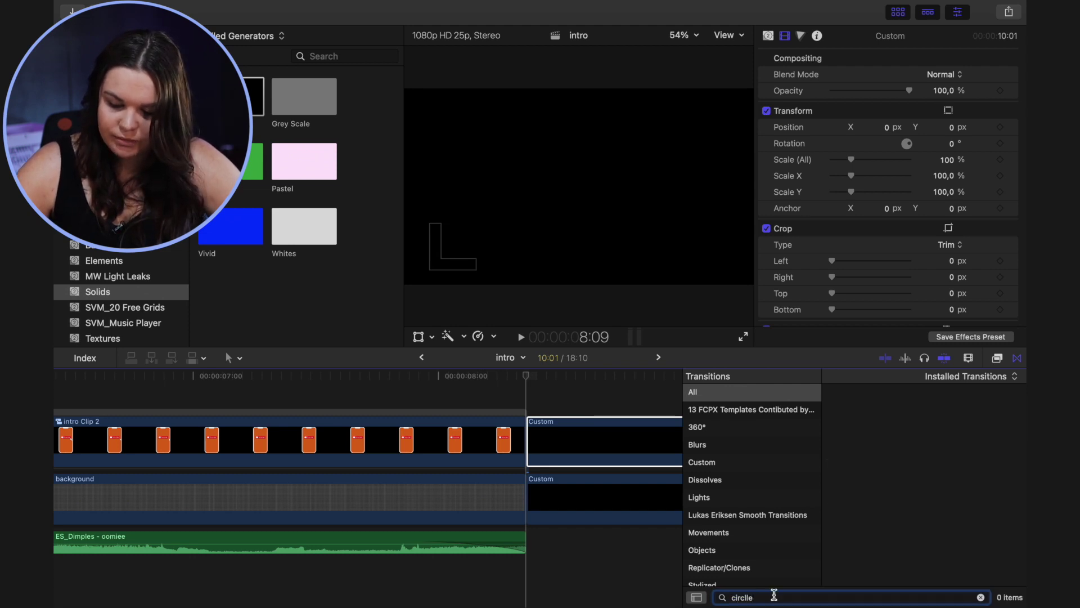
{"action": "double_click", "coordinate": [938, 414]}
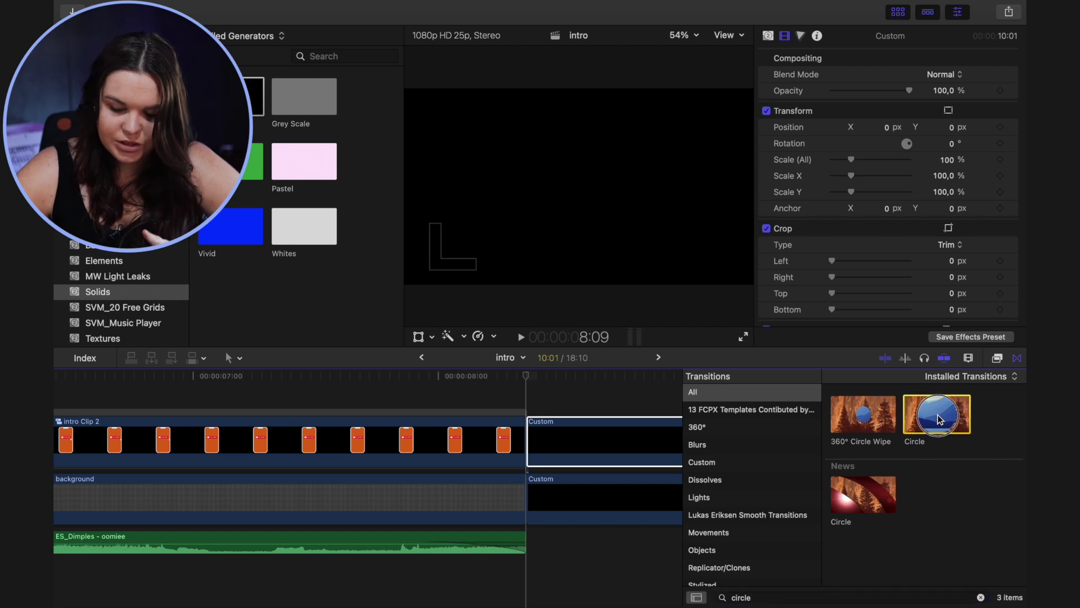
{"action": "left_click_drag", "start_coordinate": [943, 422], "coordinate": [526, 479]}
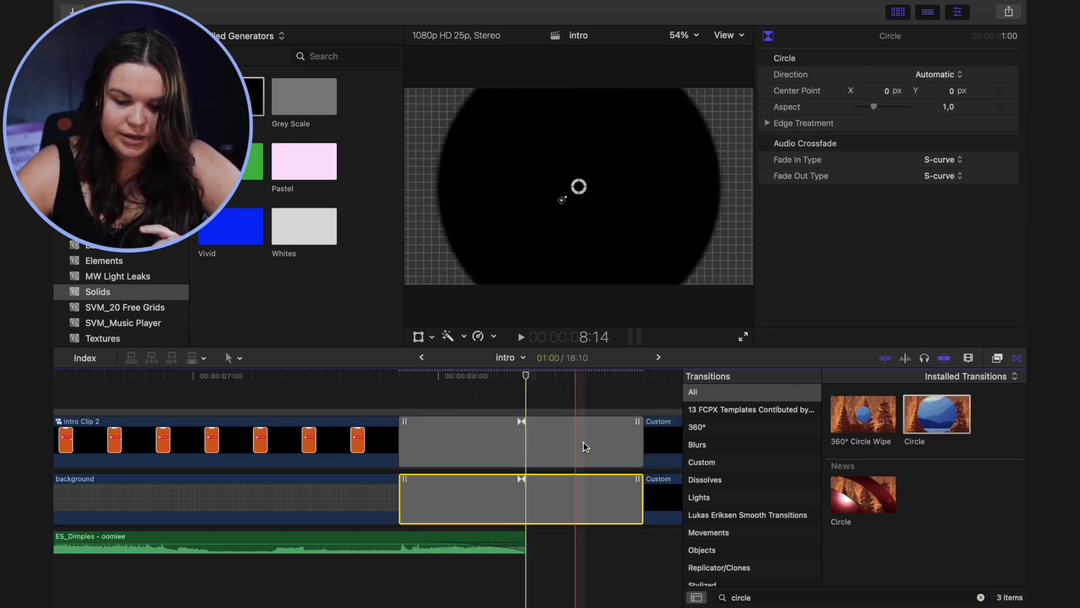
- Set the Direction of both Circle transitions to Close
{"action": "left_click", "coordinate": [516, 398]}
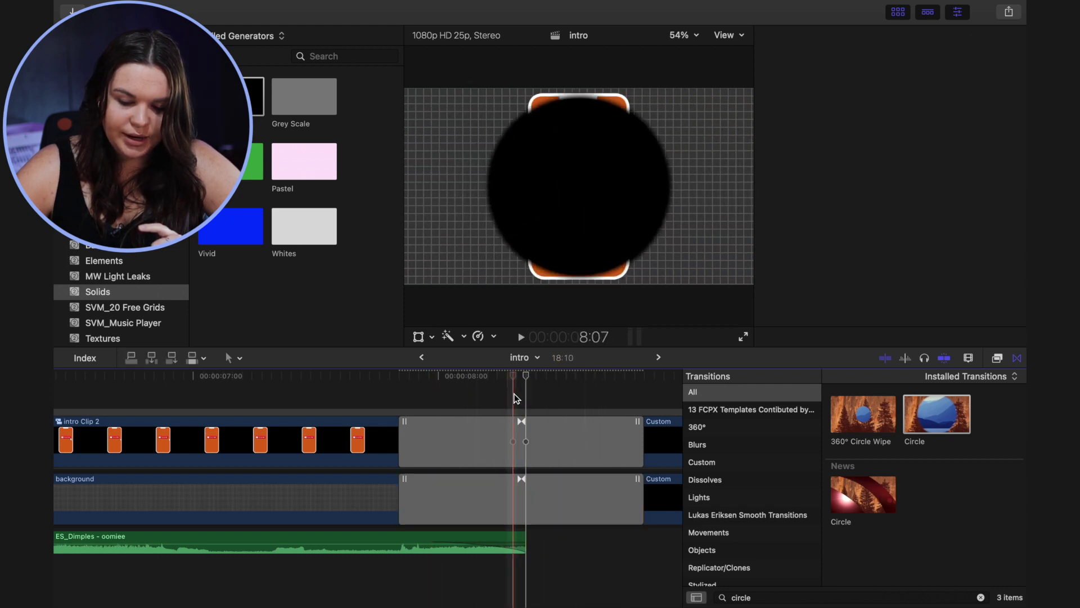
{"action": "left_click", "coordinate": [518, 442]}
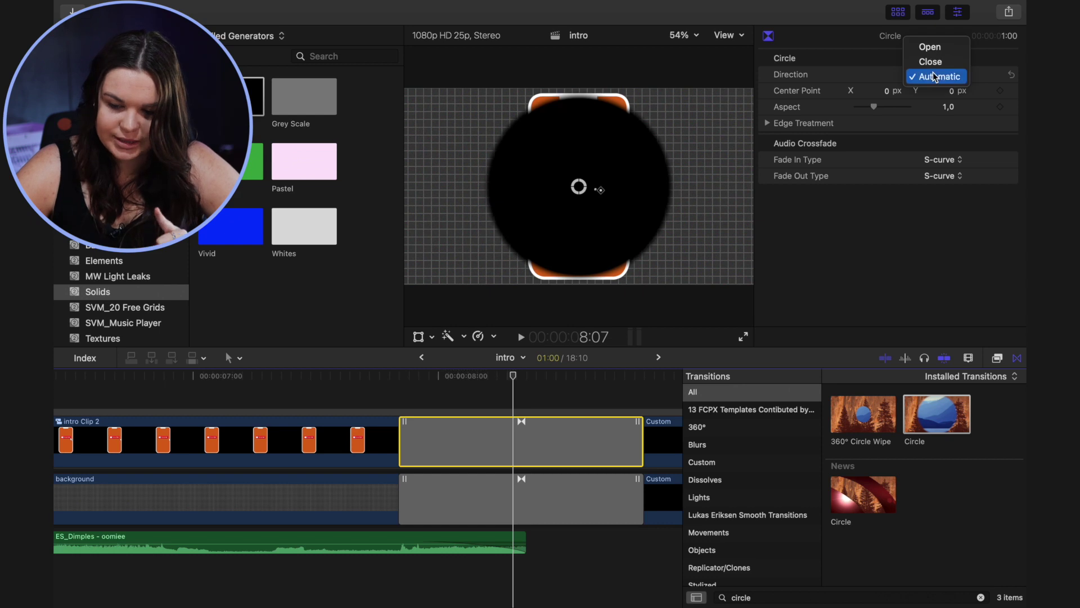
{"action": "left_click", "coordinate": [930, 61]}
{"action": "left_click", "coordinate": [527, 505]}
{"action": "left_click", "coordinate": [923, 74]}
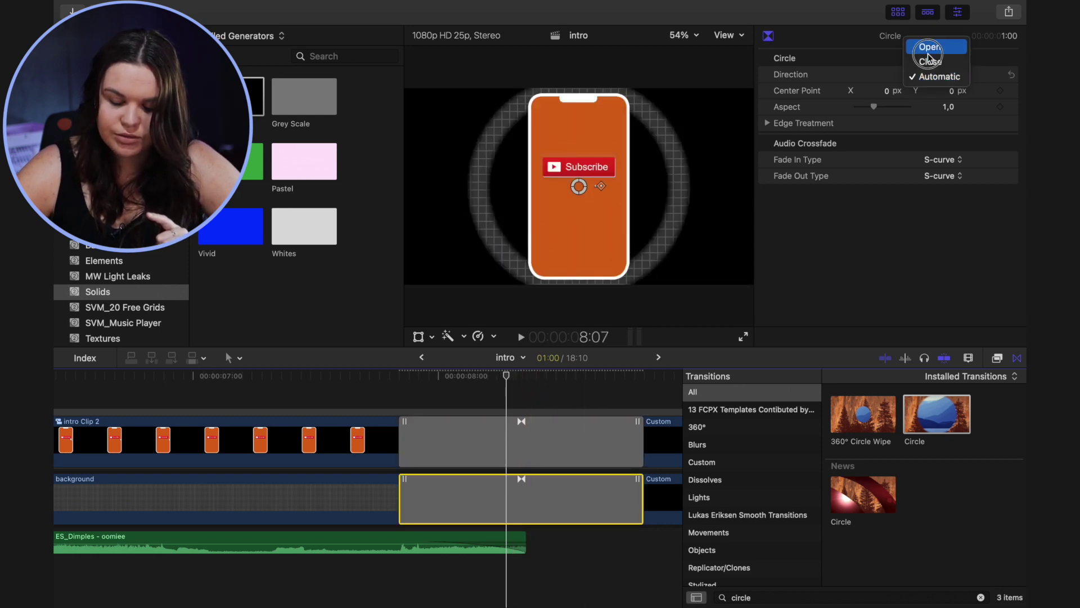
{"action": "left_click", "coordinate": [929, 62]}
- Shorten both Circle transitions to 5 frames so they line up, and play the closing circle
{"action": "left_click", "coordinate": [518, 429]}
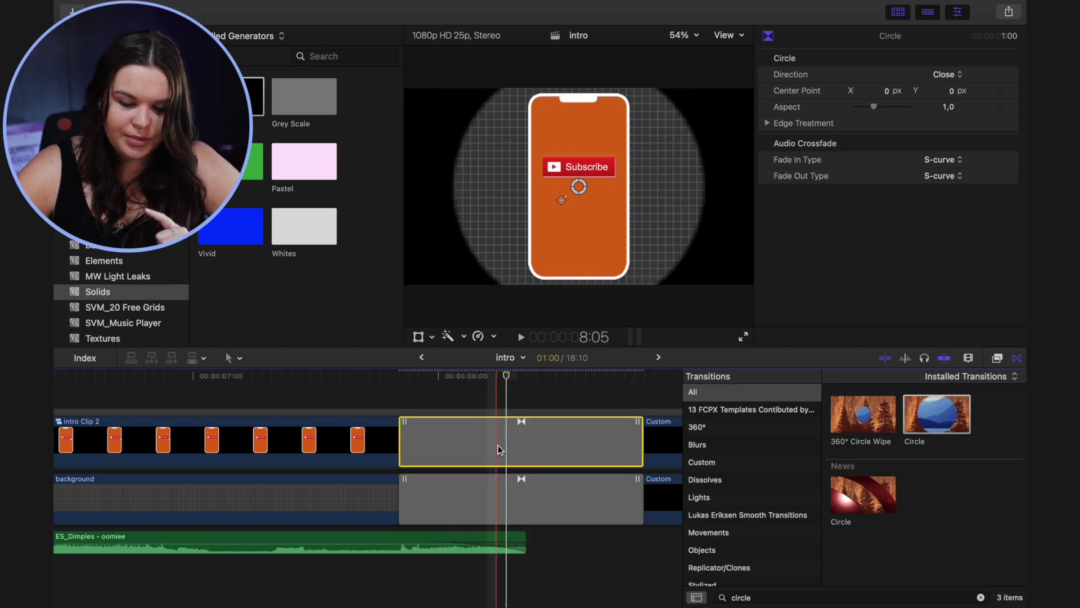
{"action": "left_click_drag", "start_coordinate": [503, 443], "coordinate": [491, 463]}
{"action": "left_click", "coordinate": [489, 495]}
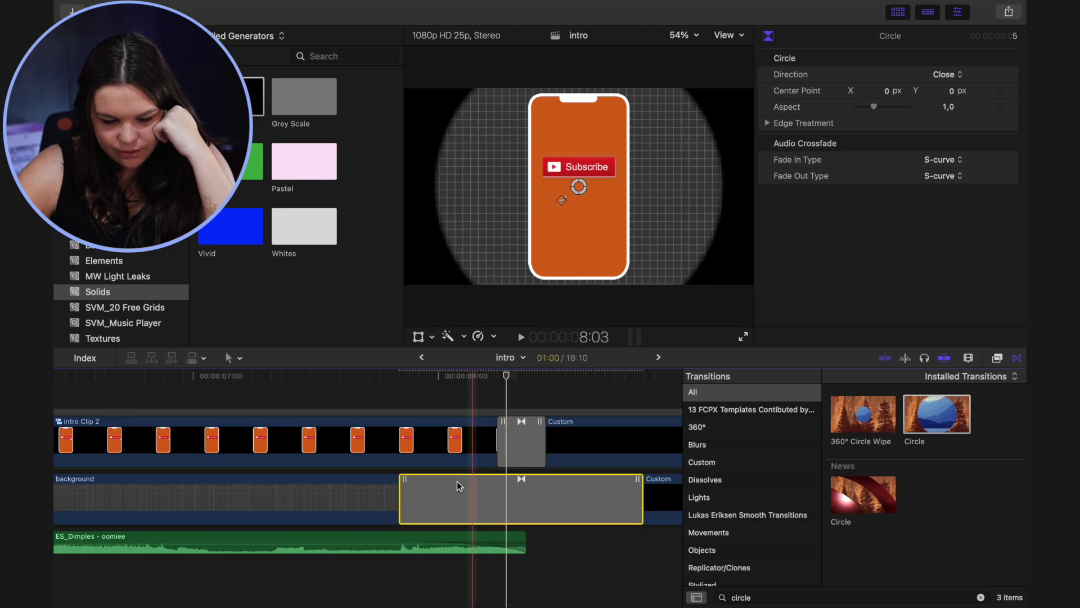
{"action": "left_click_drag", "start_coordinate": [402, 489], "coordinate": [497, 487]}
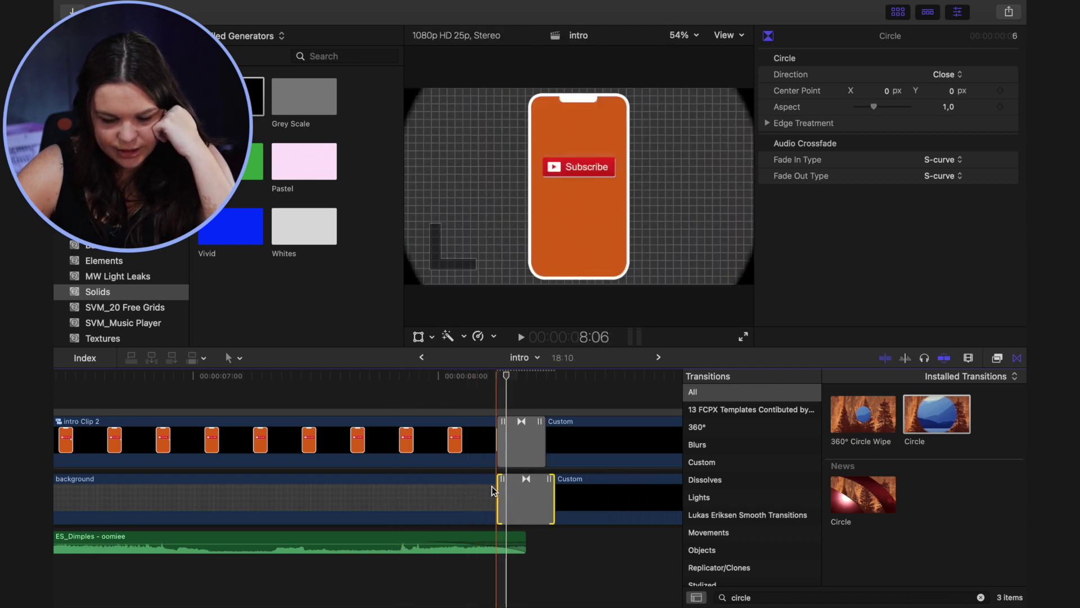
{"action": "key", "text": "space"}
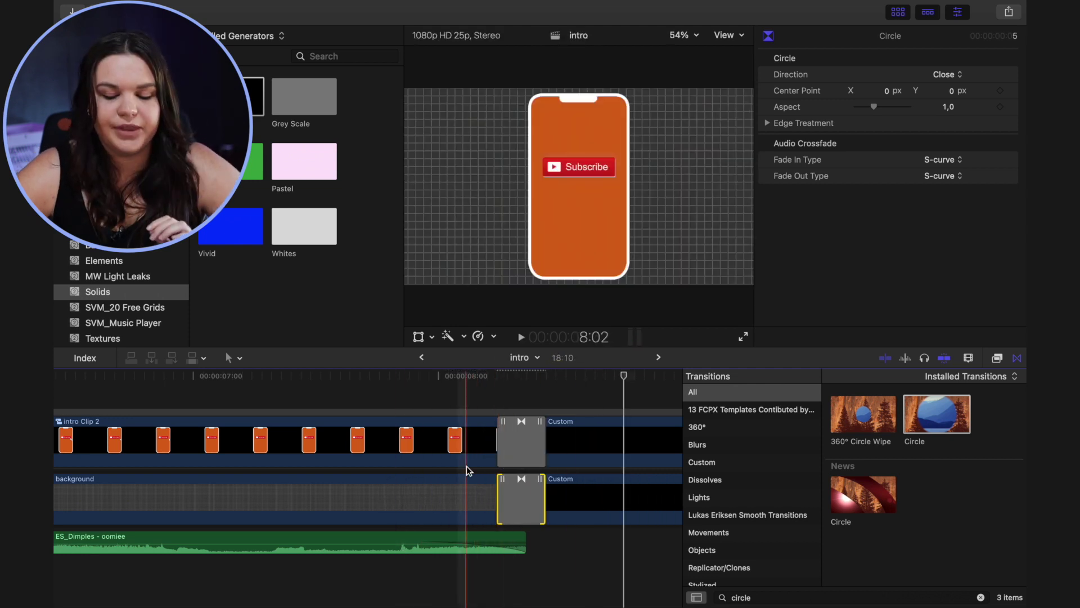
- Split both Custom solids shortly after the Circle transitions and delete the remainders, so the project is 8:12 long
{"action": "key", "text": "super+minus"}
{"action": "key", "text": "super+minus"}
{"action": "key", "text": "super+minus"}
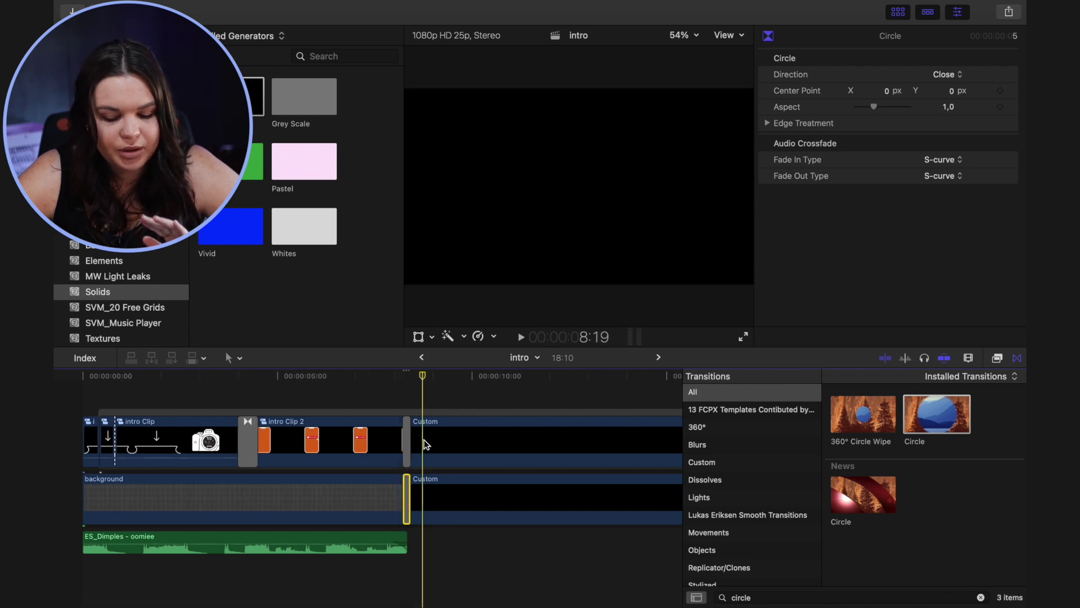
{"action": "key", "text": "super+equal"}
{"action": "key", "text": "super+equal"}
{"action": "key", "text": "super+equal"}
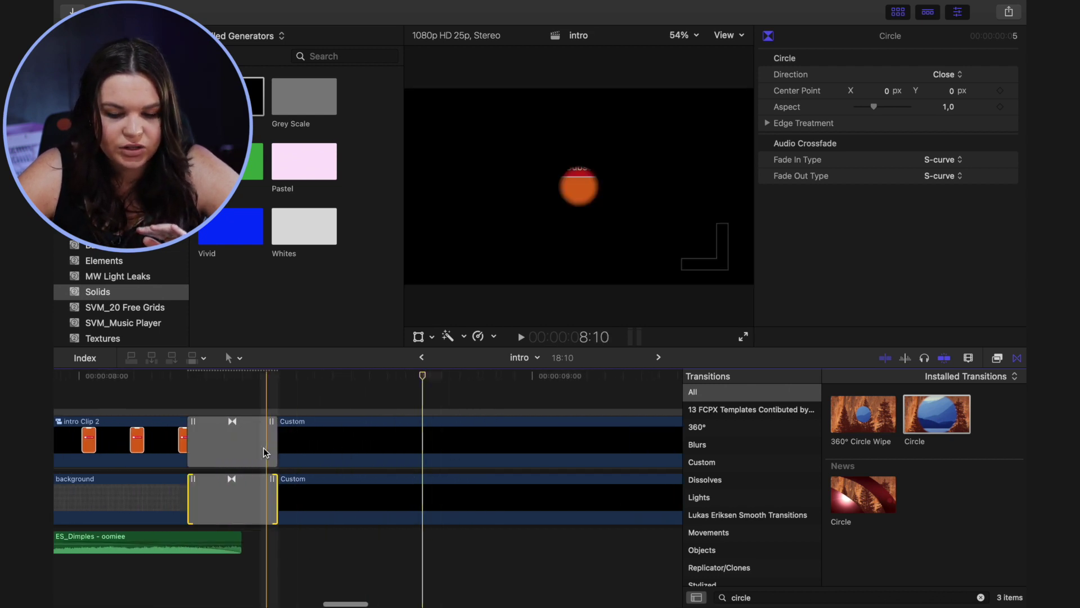
{"action": "left_click", "coordinate": [302, 444]}
{"action": "key", "text": "super+b"}
{"action": "left_click", "coordinate": [302, 504]}
{"action": "key", "text": "super+b"}
{"action": "left_click", "coordinate": [350, 446], "text": "shift"}
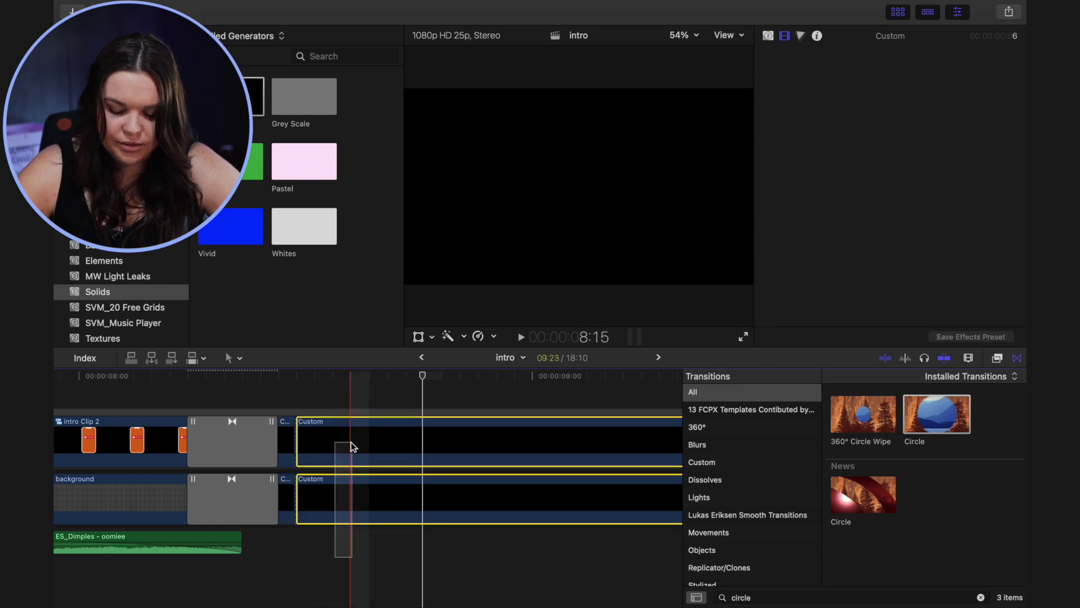
{"action": "key", "text": "BackSpace"}
{"action": "key", "text": "super+minus"}
{"action": "key", "text": "super+minus"}
{"action": "key", "text": "super+minus"}
{"action": "key", "text": "super+minus"}
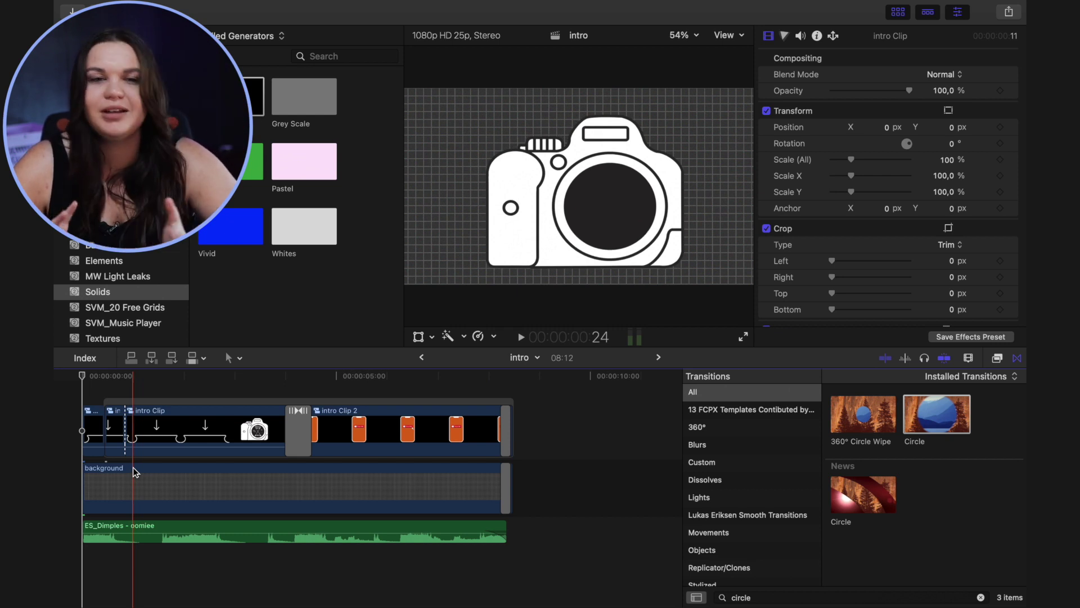
- Add the videoplayback sound effect under the start of the intro and shift it slightly later
{"action": "key", "text": "super+equal"}
{"action": "key", "text": "super+equal"}
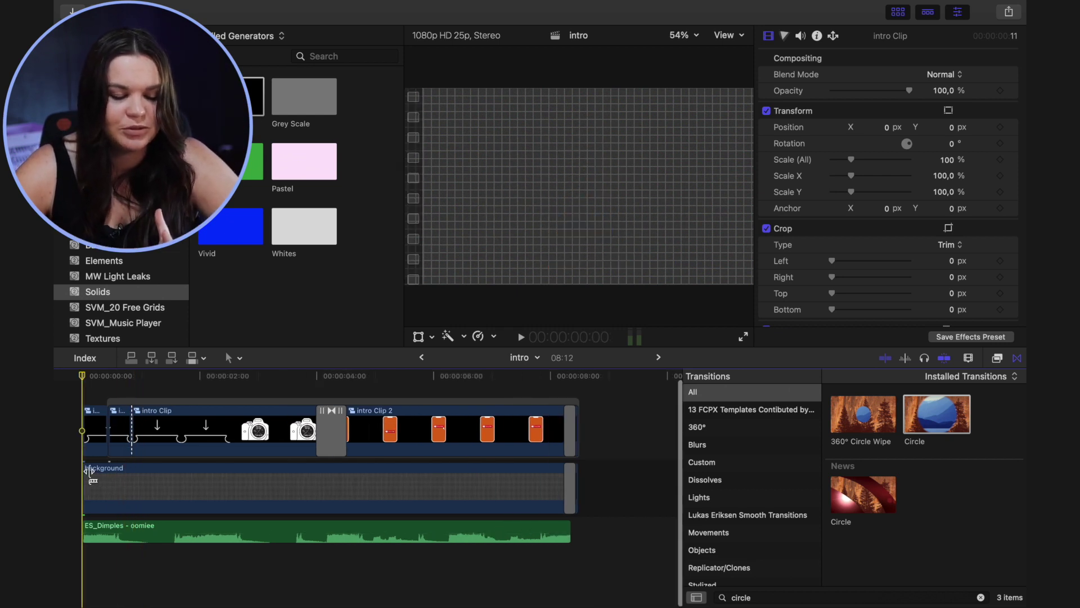
{"action": "key", "text": "super+minus"}
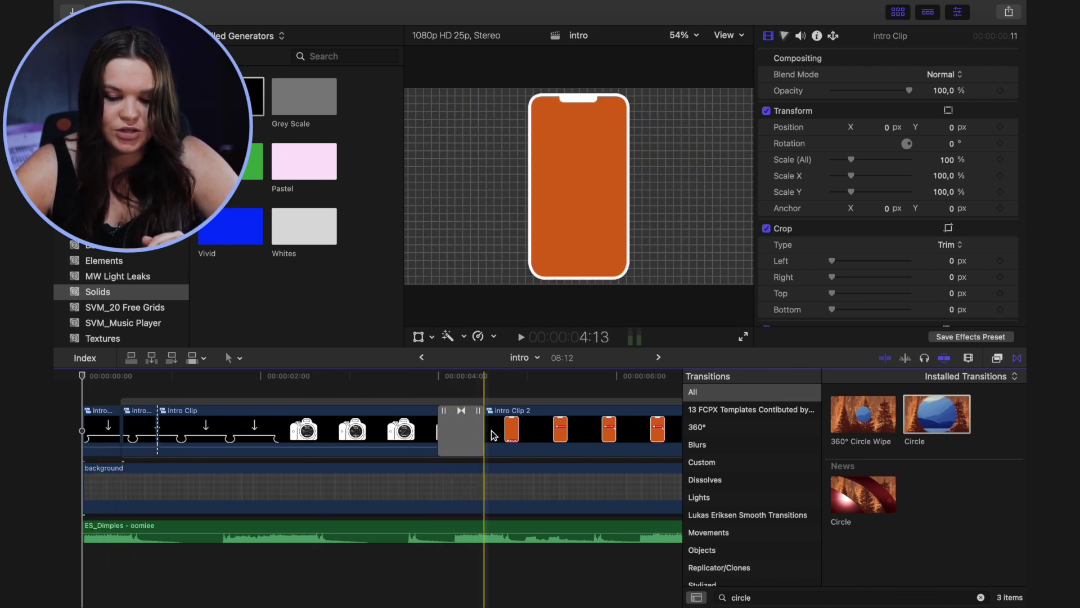
{"action": "key", "text": "space"}
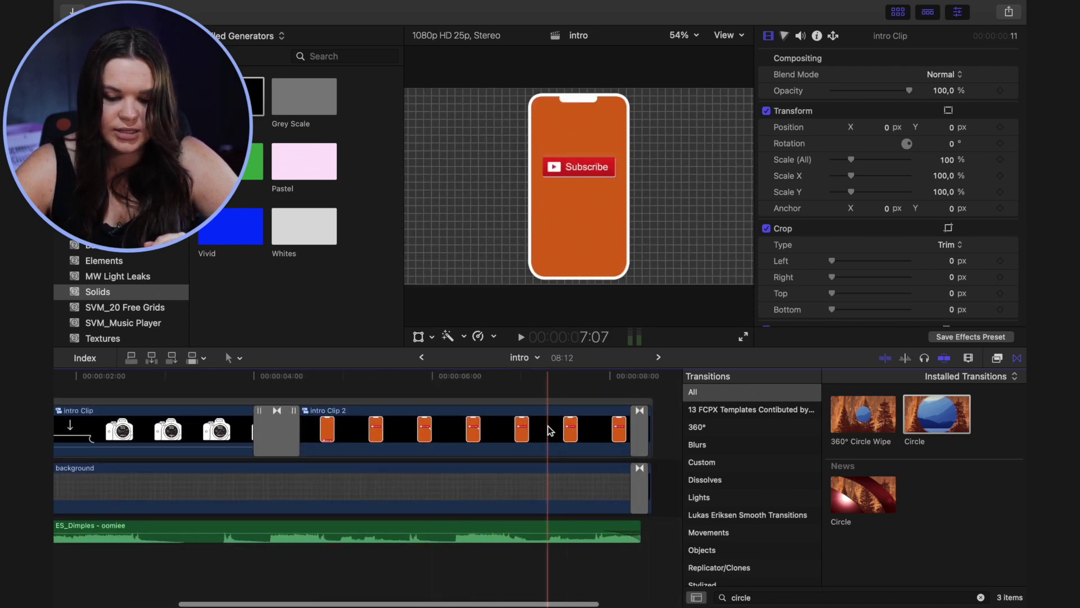
{"action": "key", "text": "Home"}
{"action": "key", "text": "cmd+1"}
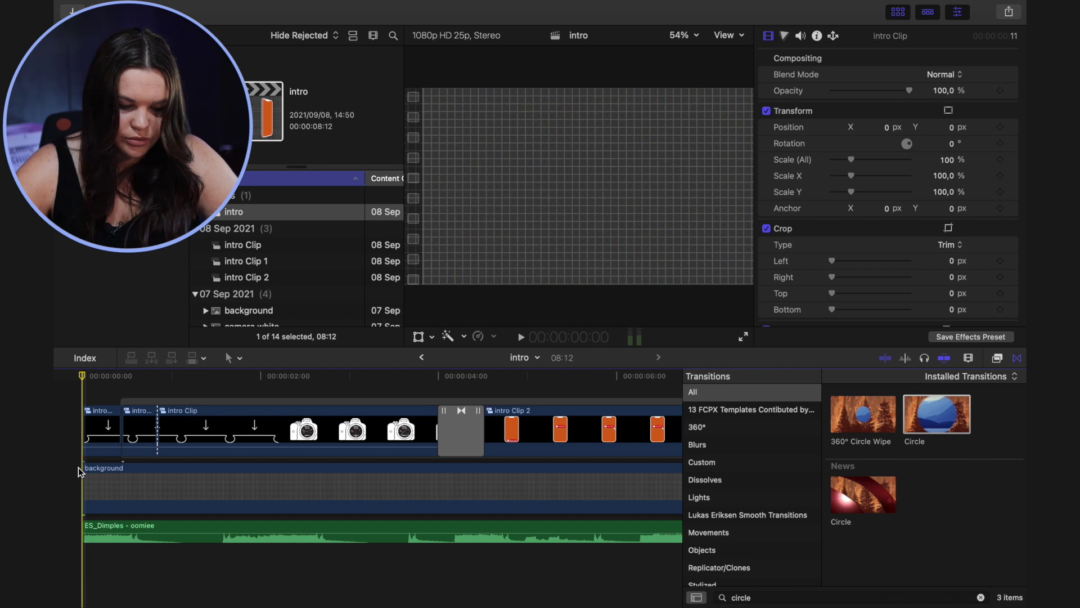
{"action": "key", "text": "cmd+v"}
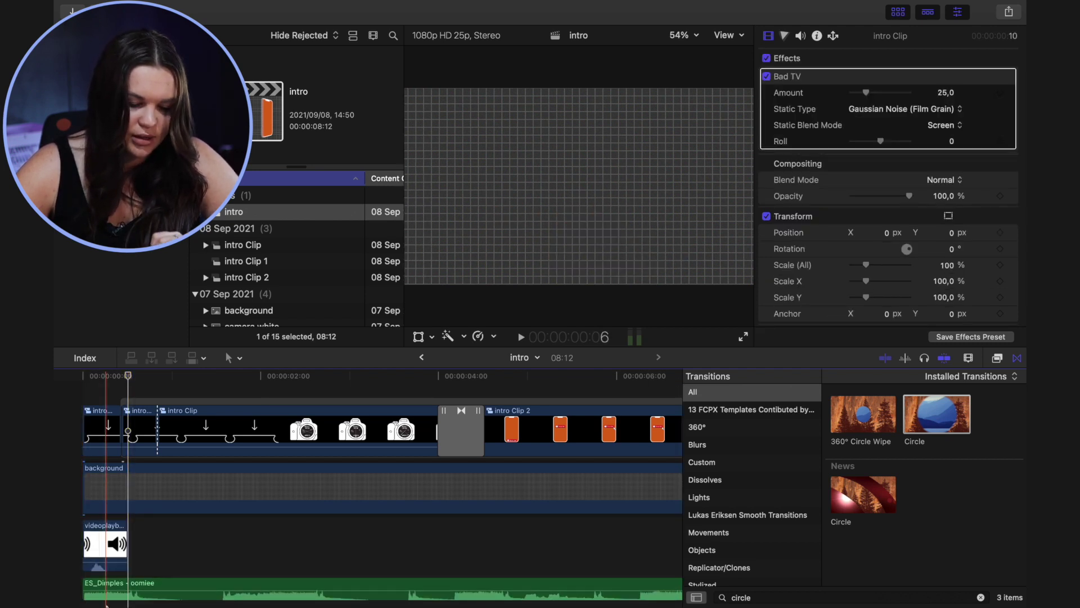
{"action": "left_click_drag", "start_coordinate": [84, 540], "coordinate": [88, 546]}
- Play the Subscribe section to check the timing of the ES_Pc Mouse Click 1 sound effect
{"action": "key", "text": "space"}
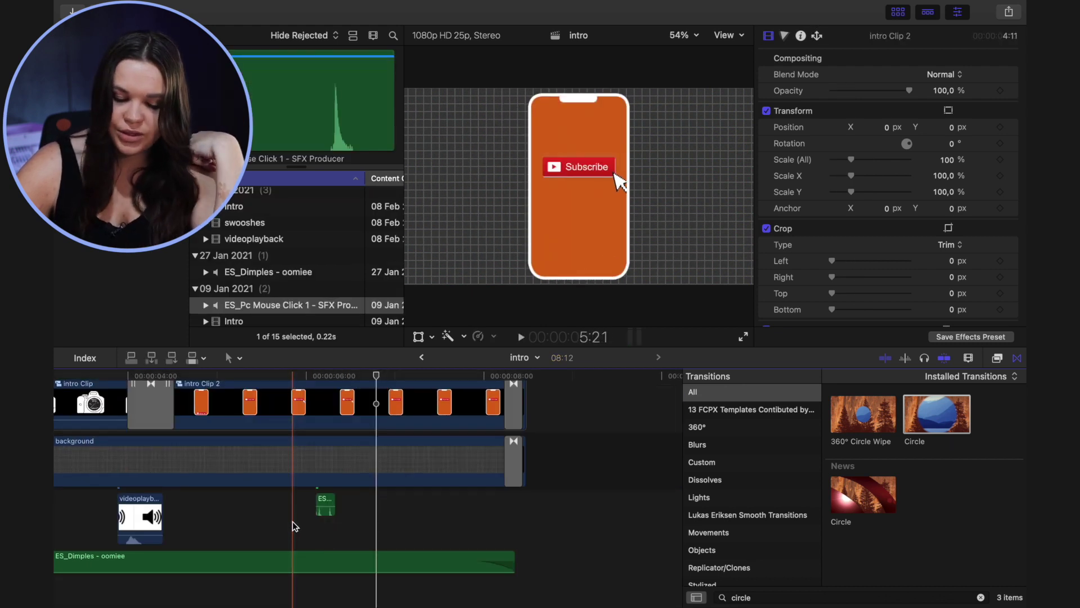
{"action": "key", "text": "space"}
{"action": "key", "text": "space"}
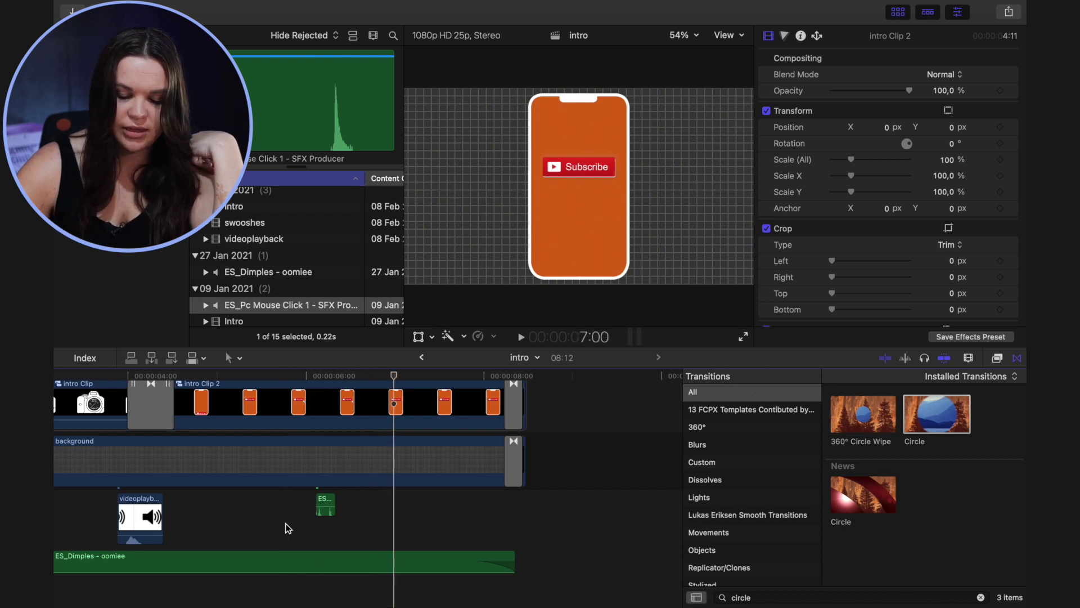
{"action": "key", "text": "space"}
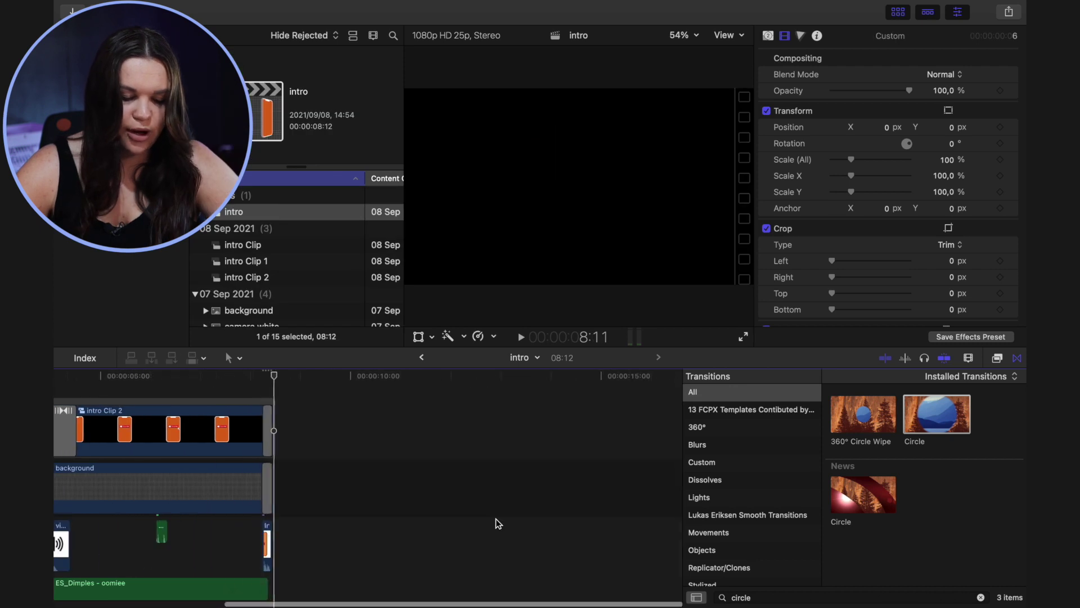
- Play the whole intro from the start to review the sound effects, music and closing Circle transition
{"action": "key", "text": "shift+z"}
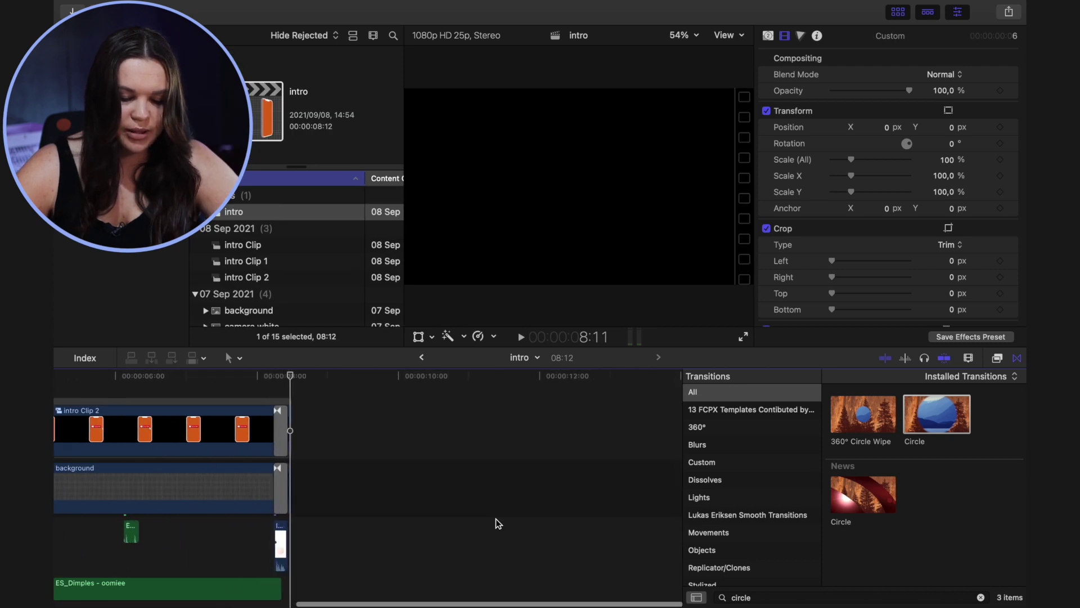
{"action": "key", "text": "Home"}
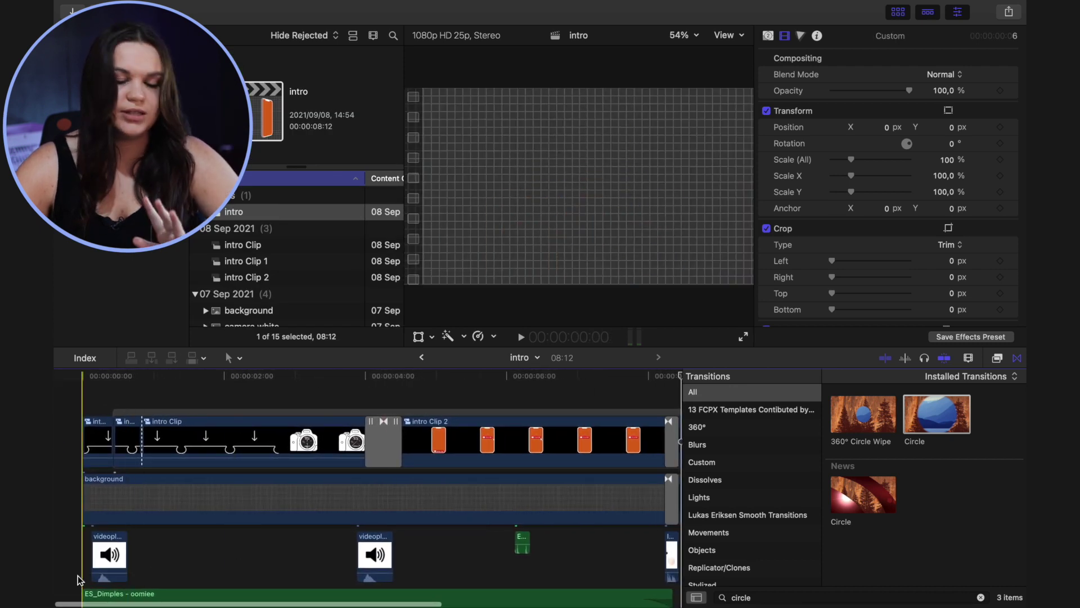
{"action": "key", "text": "space"}
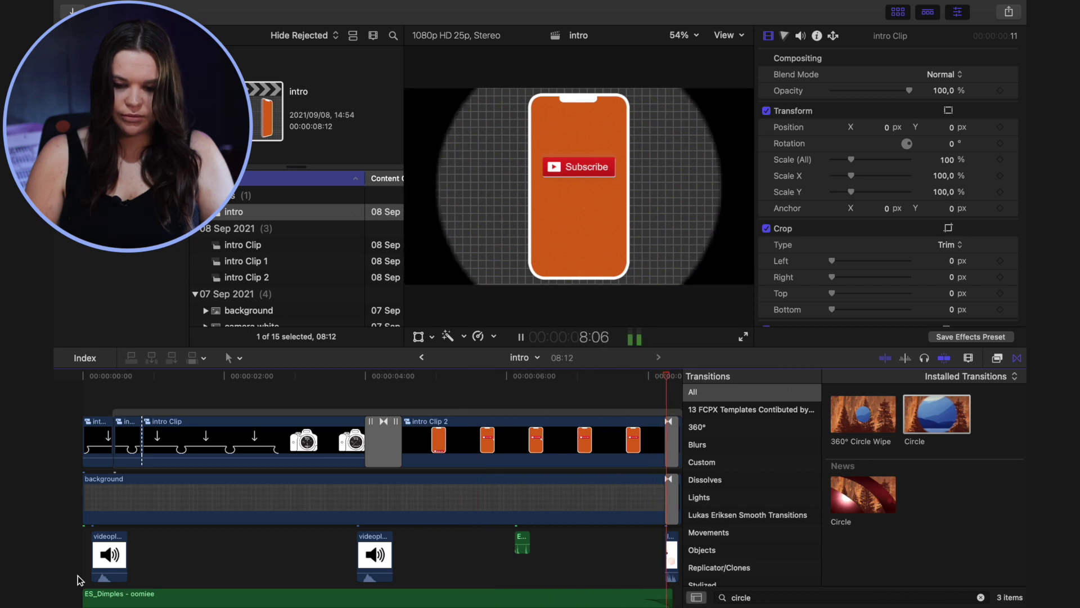
{"action": "key", "text": "Home"}
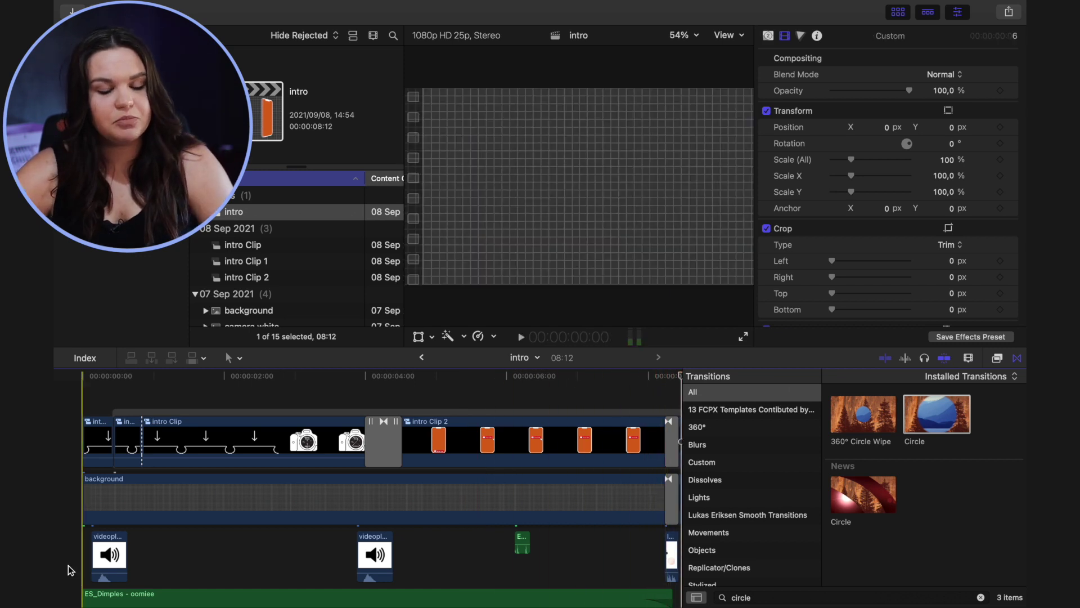
- Set the volume of the ES_Dimples - oomiee music clip to 1.0 dB
{"action": "scroll", "coordinate": [297, 510], "scroll_direction": "right", "scroll_amount": 5}
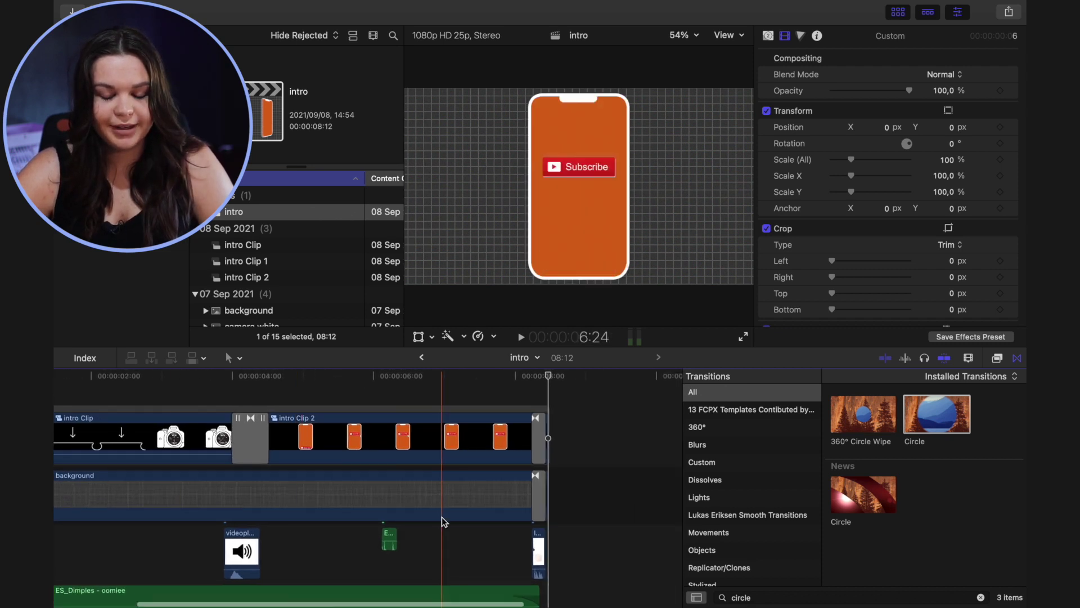
{"action": "key", "text": "shift+z"}
{"action": "left_click", "coordinate": [495, 559]}
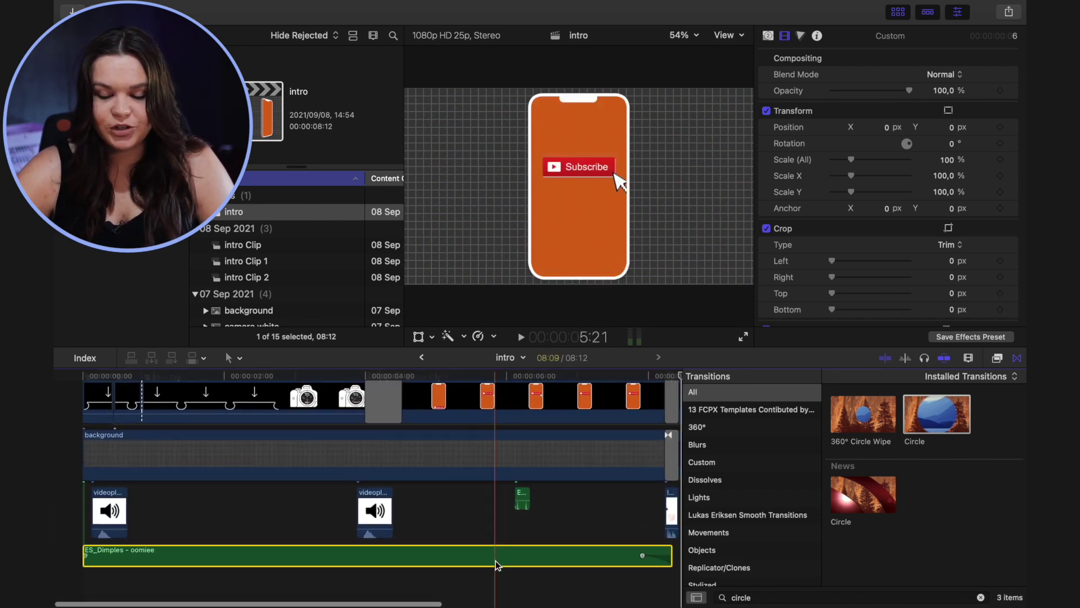
{"action": "left_click", "coordinate": [889, 59]}
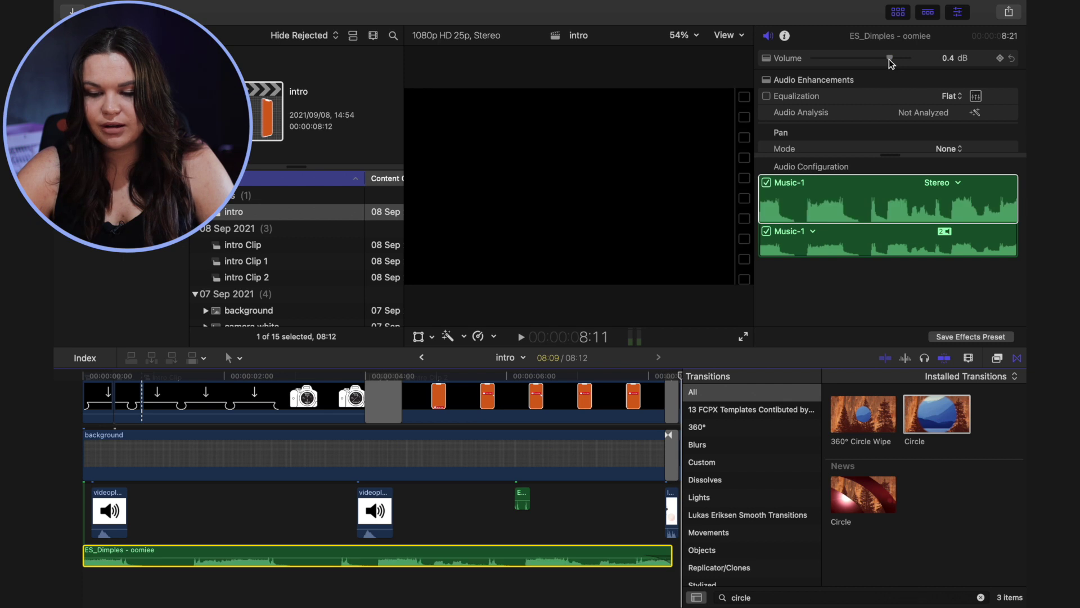
{"action": "left_click", "coordinate": [948, 58]}
{"action": "type", "text": "1.0"}
{"action": "key", "text": "Return"}
- Play the intro from start to end to check the music at its new volume
{"action": "key", "text": "Home"}
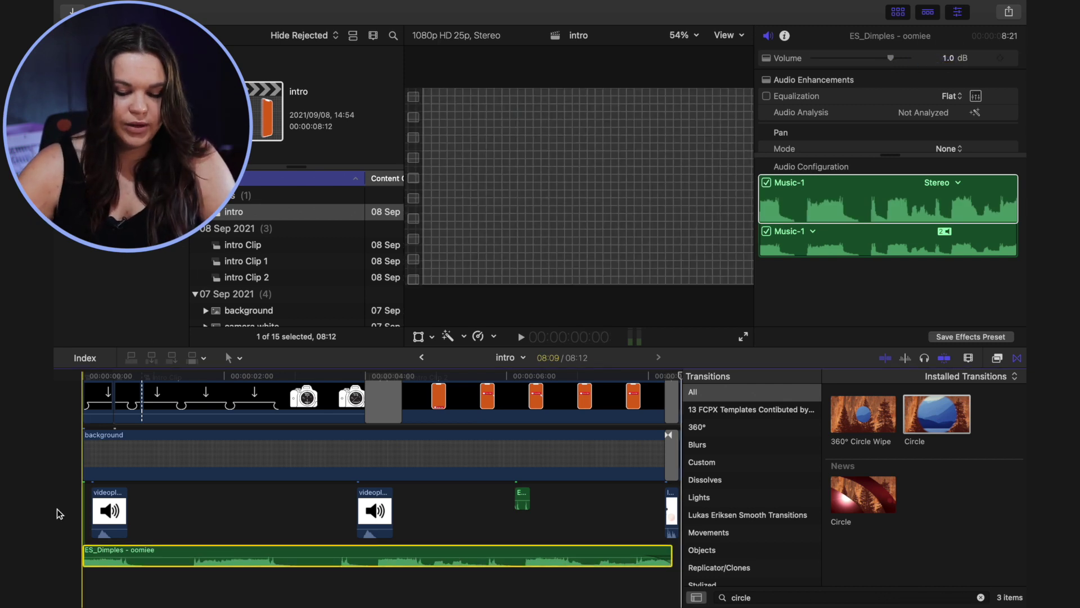
{"action": "key", "text": "space"}
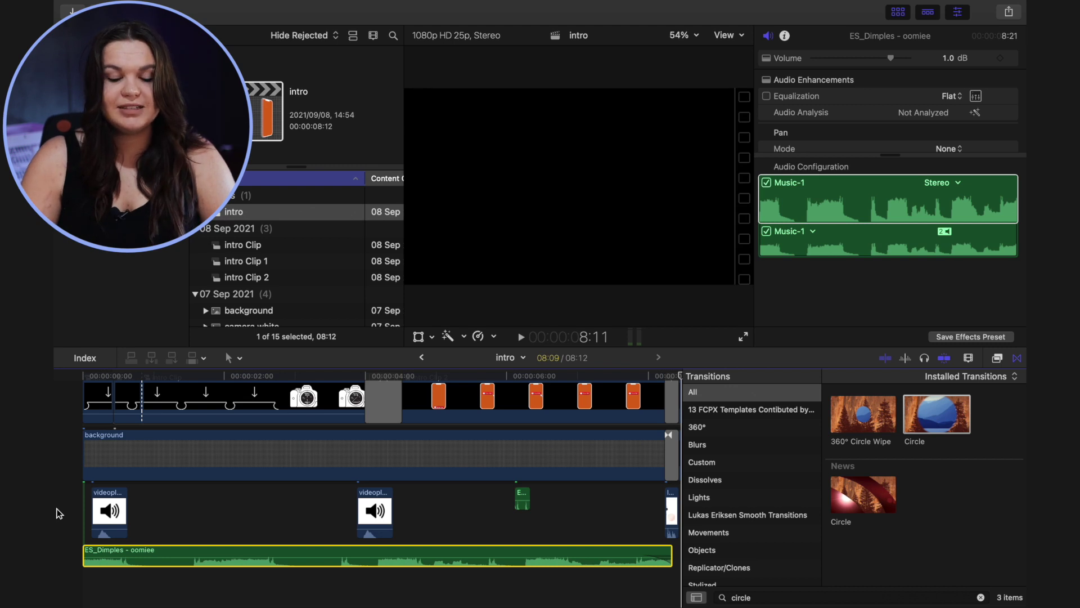
{"action": "key", "text": "Home"}
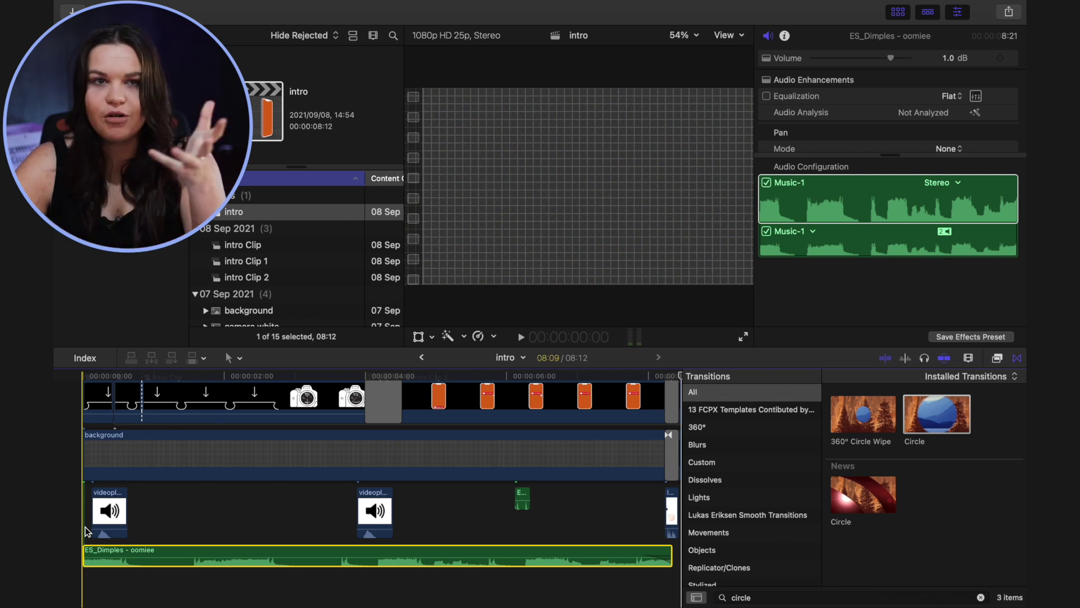
{"action": "key", "text": "End"}
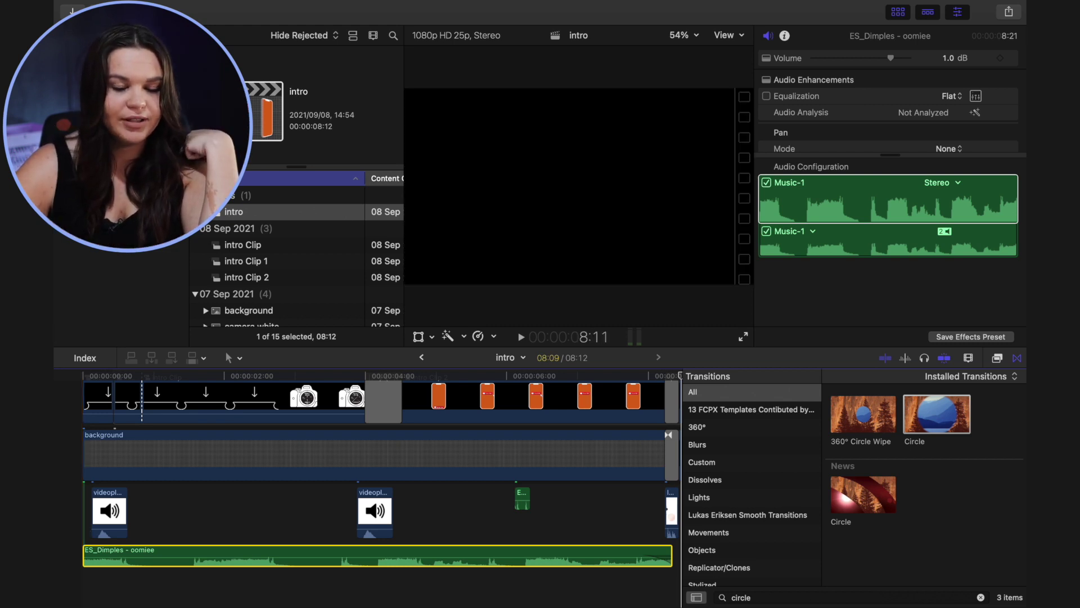
- Browse the installed generators and the animated In titles, and replay the opening camera animation from the start
{"action": "key", "text": "alt+super+1"}
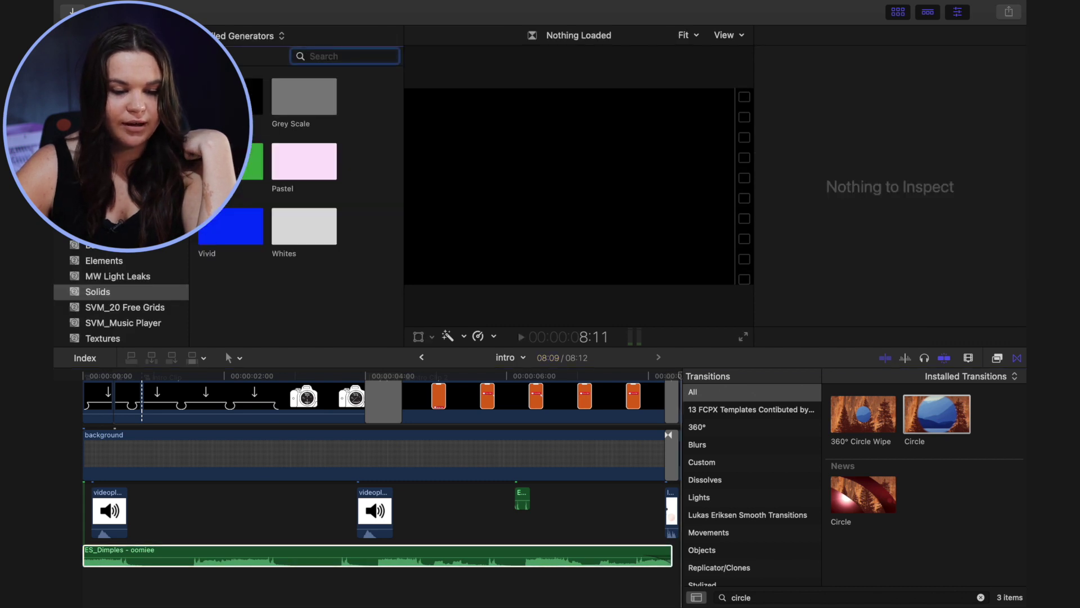
{"action": "scroll", "coordinate": [121, 298], "scroll_direction": "up", "scroll_amount": 5}
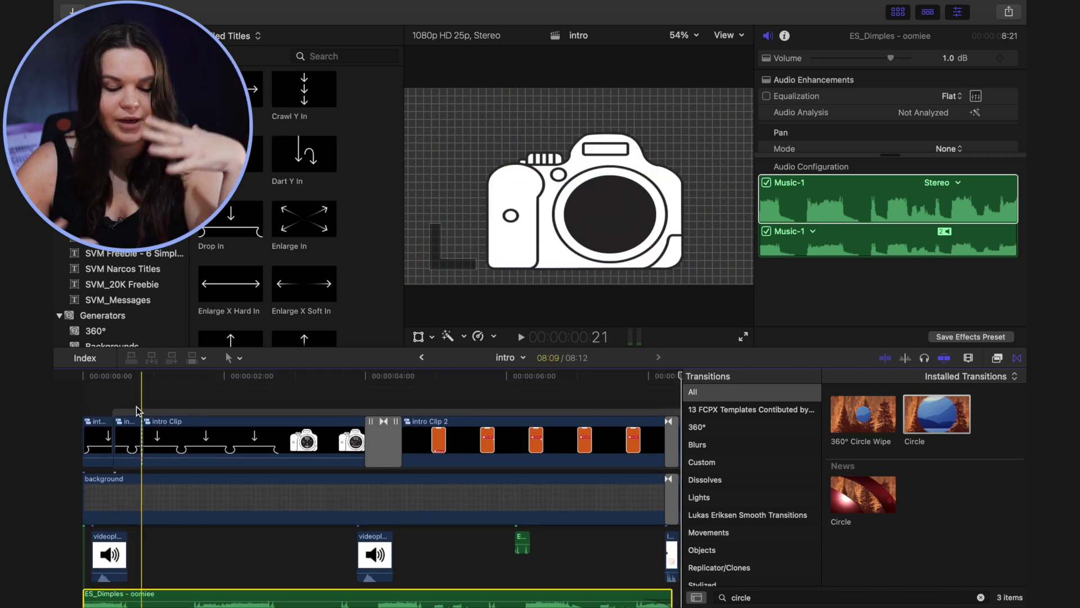
{"action": "key", "text": "space"}
{"action": "key", "text": "Home"}
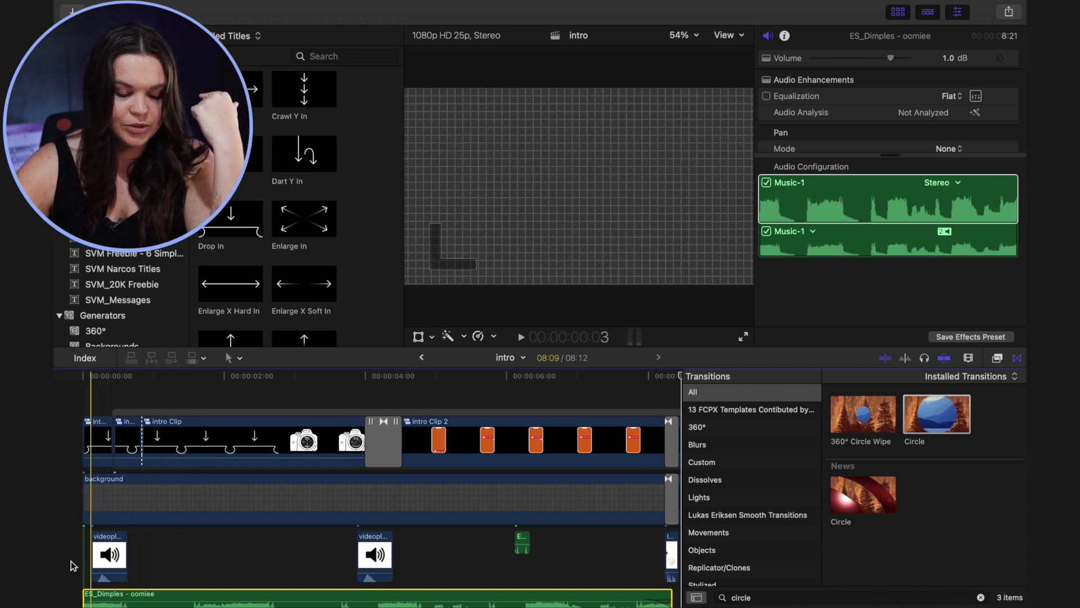